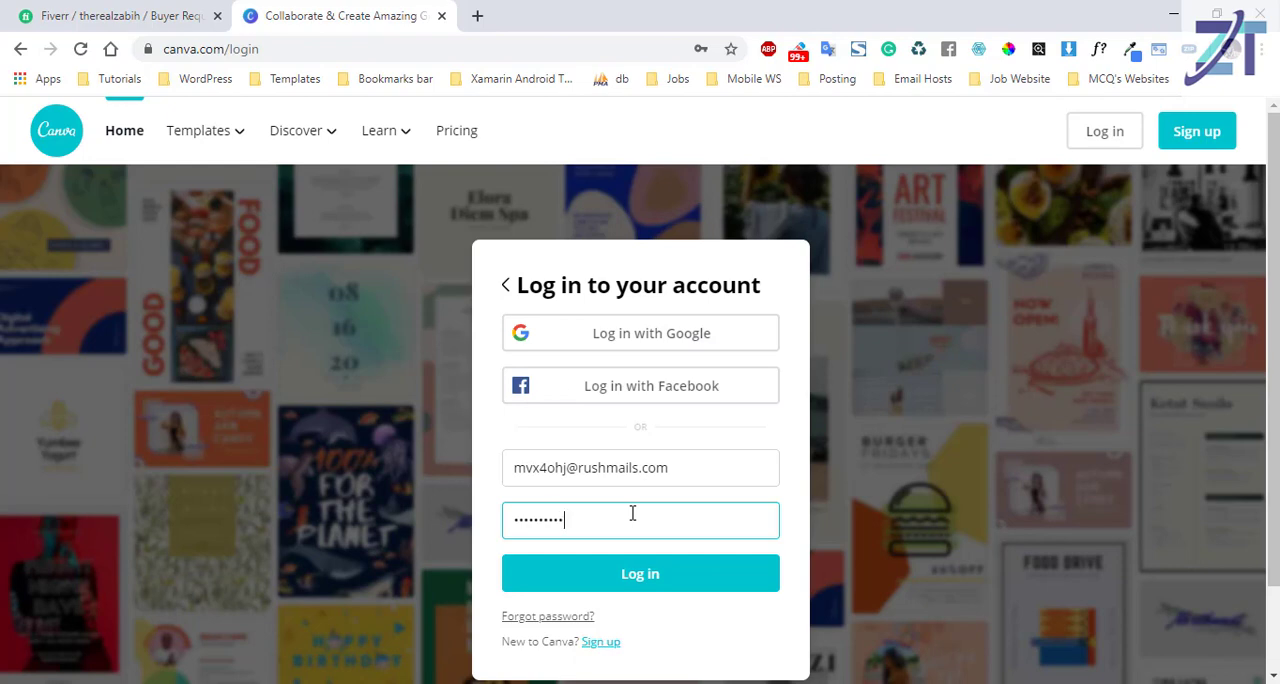
Log in to the account and create a new design with custom dimensions of 690 × 426 px.
{"action": "key", "text": "Return"}
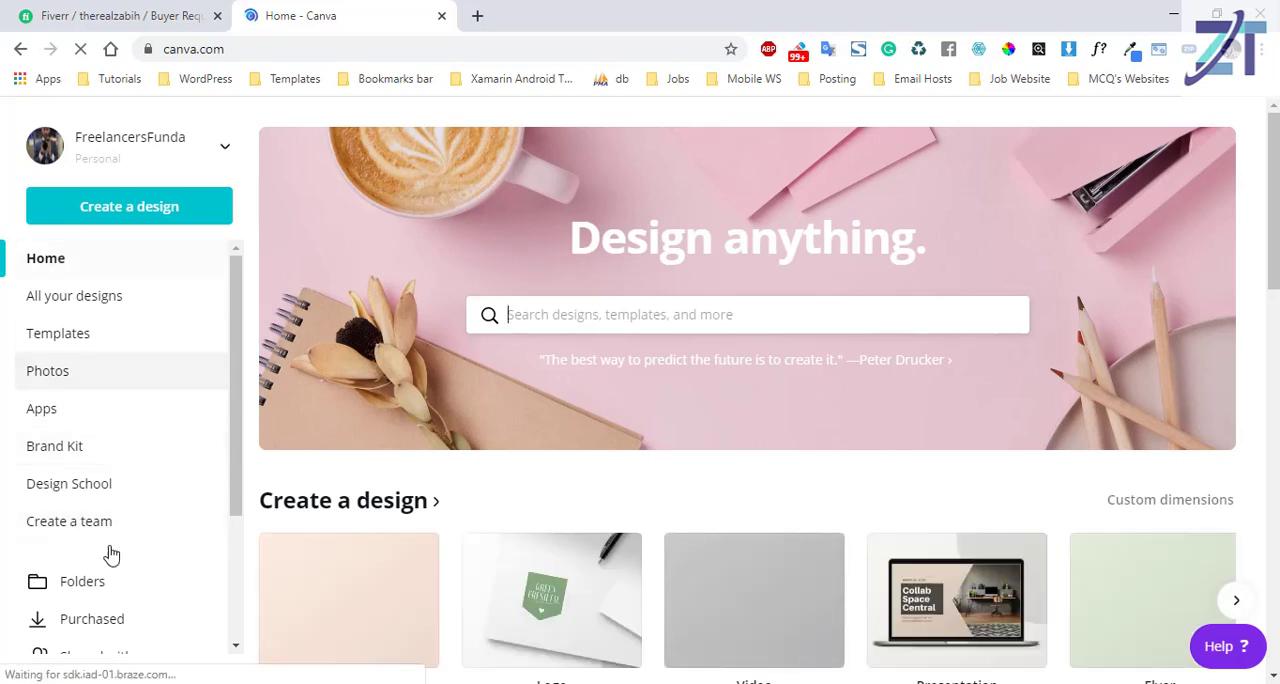
{"action": "left_click", "coordinate": [170, 211]}
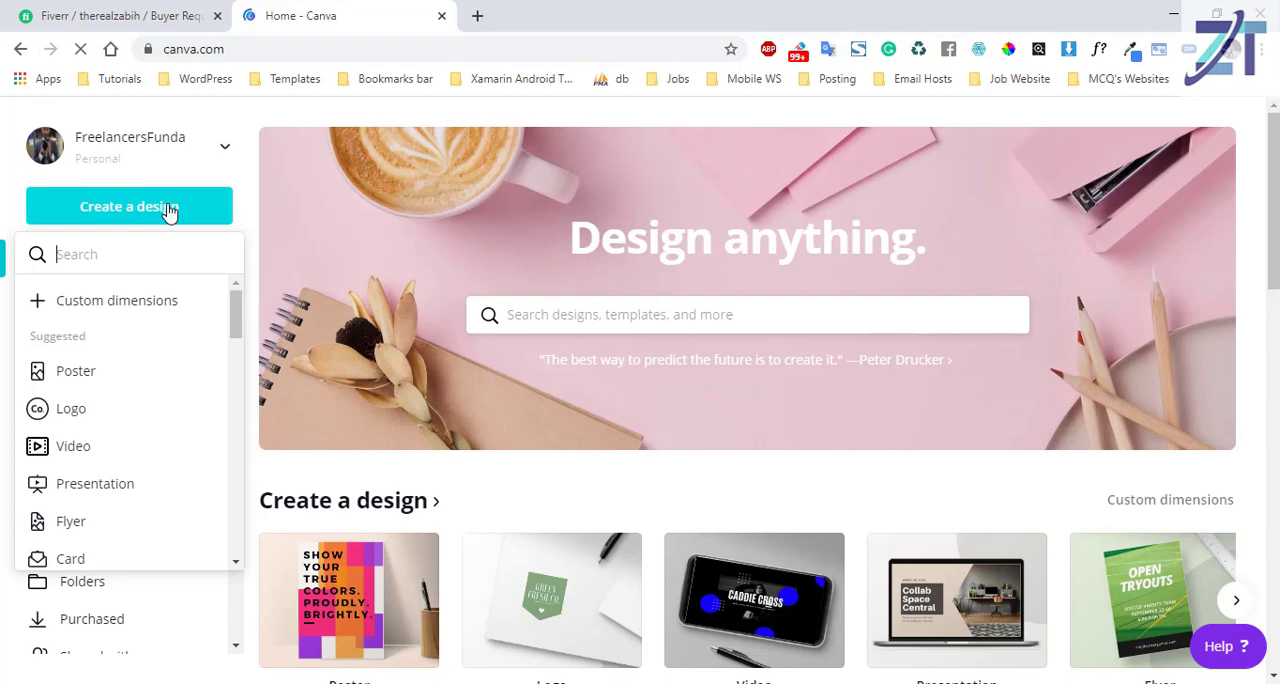
{"action": "left_click", "coordinate": [143, 303]}
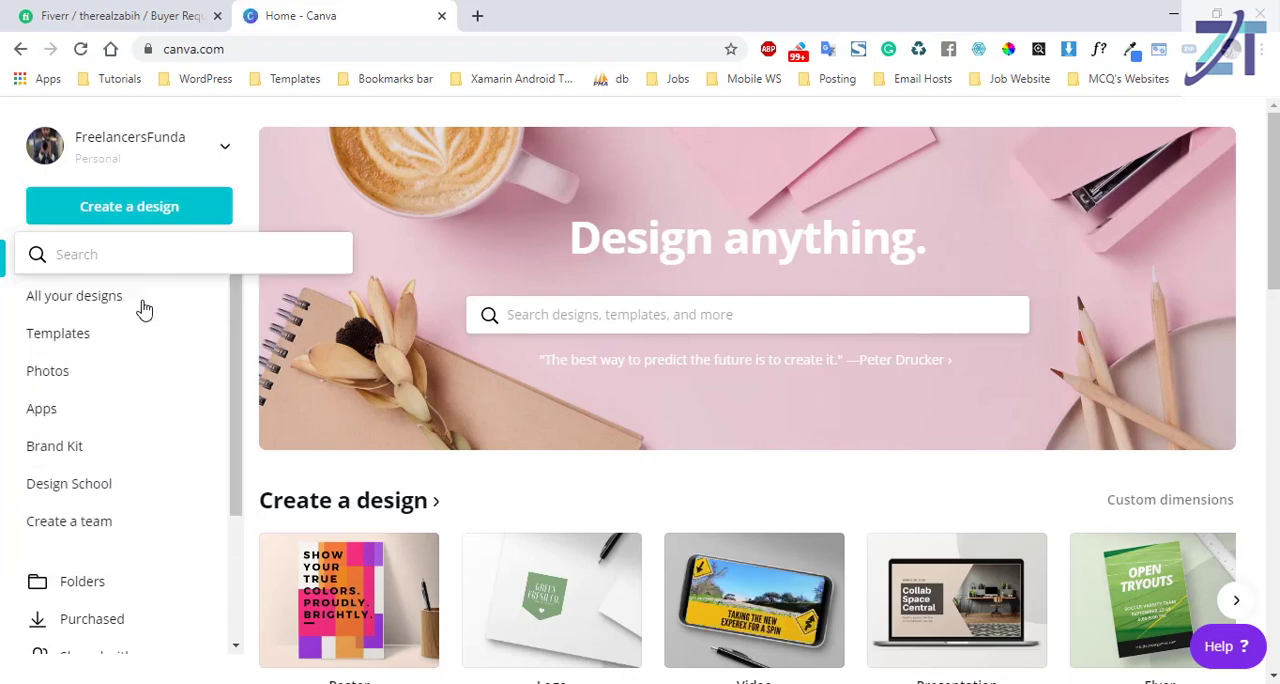
{"action": "type", "text": "690"}
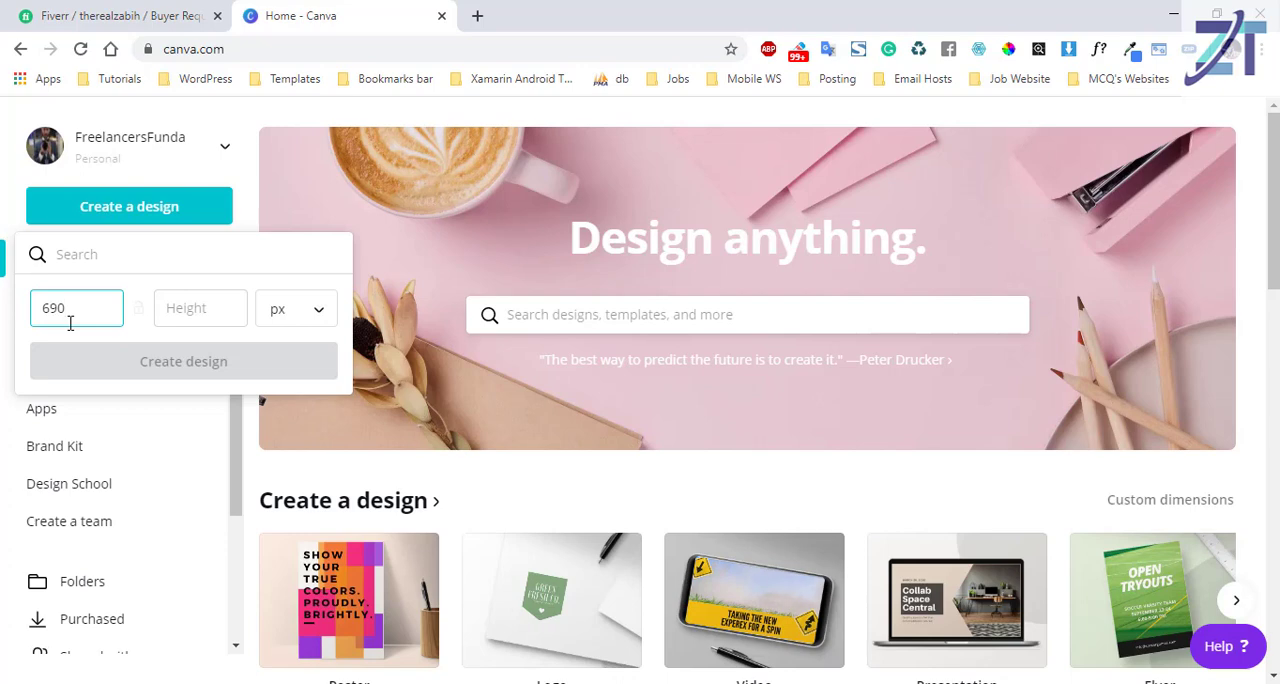
{"action": "left_click", "coordinate": [178, 311]}
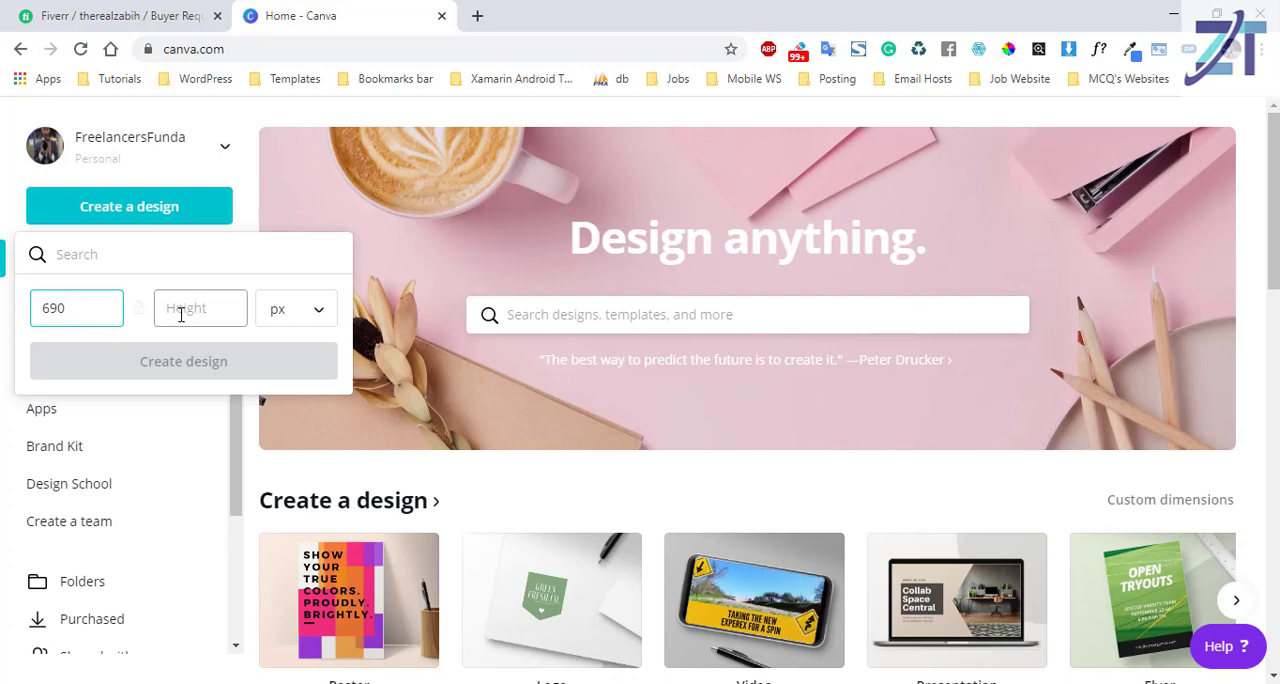
{"action": "left_click", "coordinate": [181, 311]}
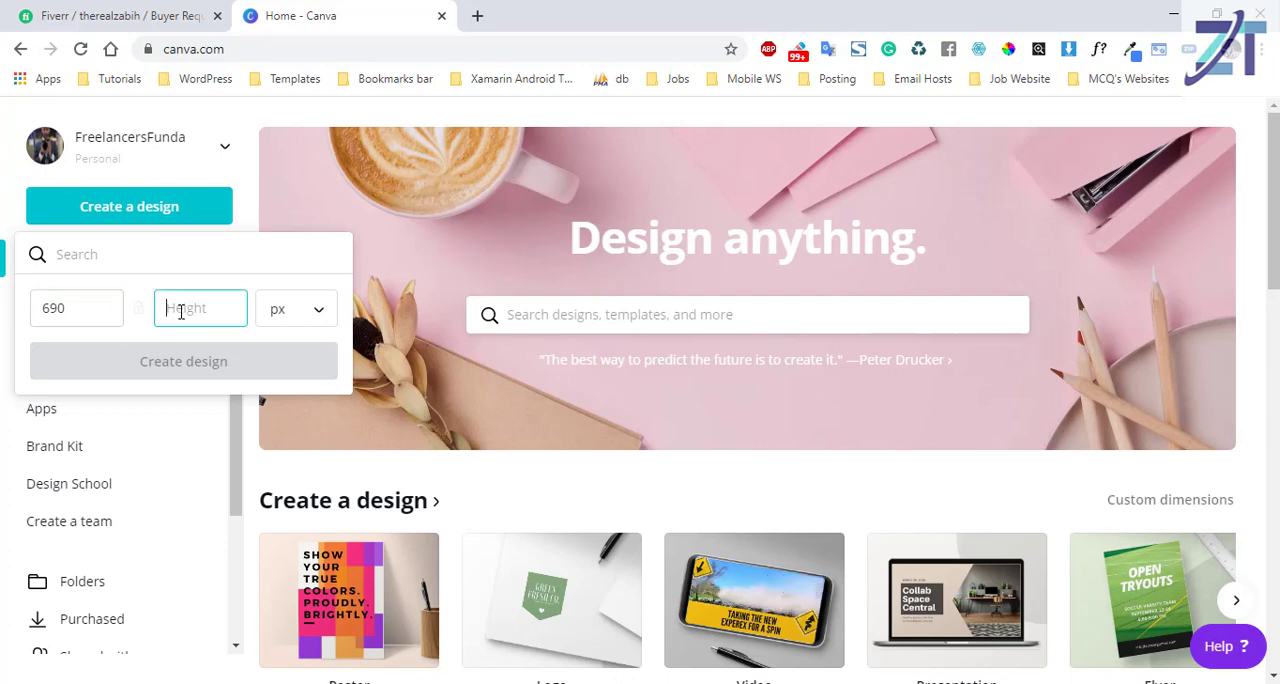
{"action": "type", "text": "426"}
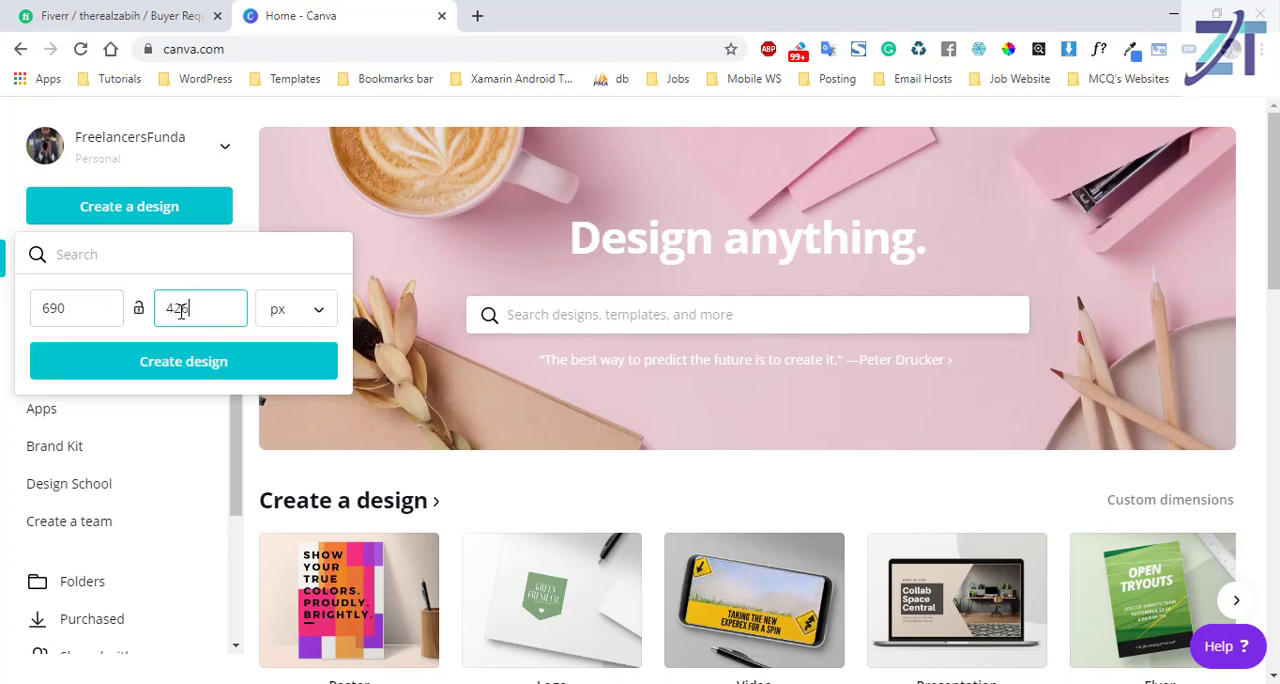
{"action": "left_click", "coordinate": [245, 360]}
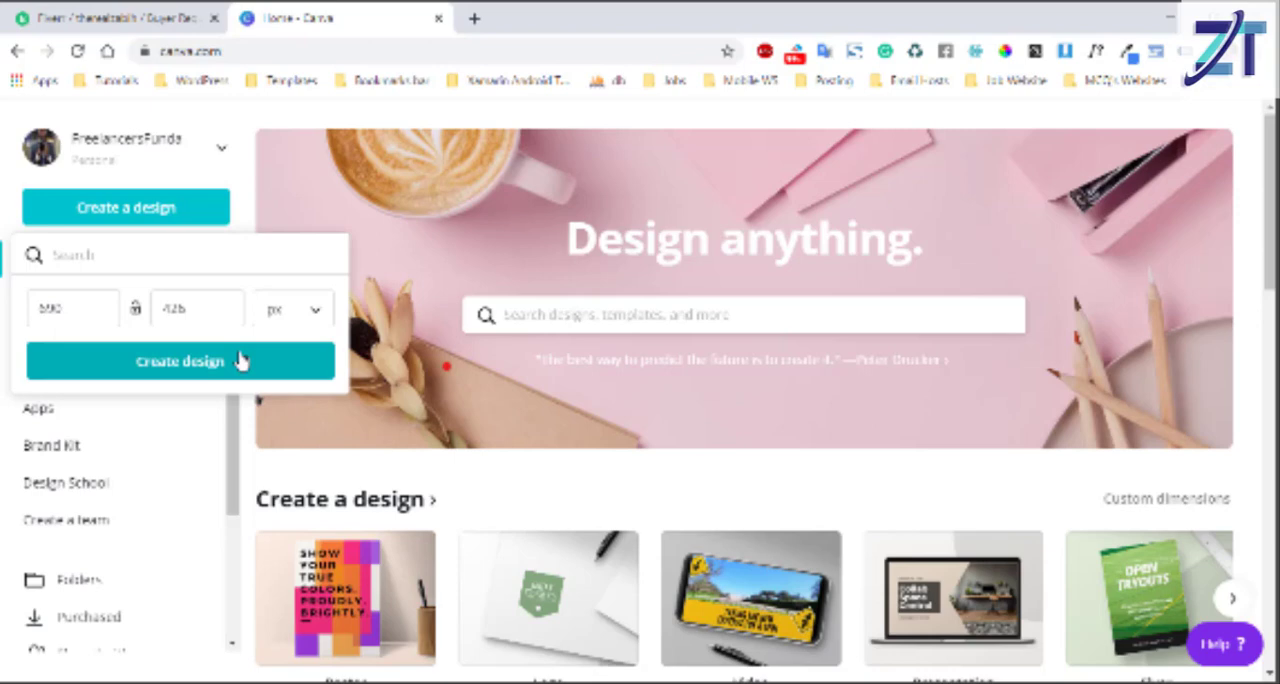
{"action": "left_click", "coordinate": [243, 361]}
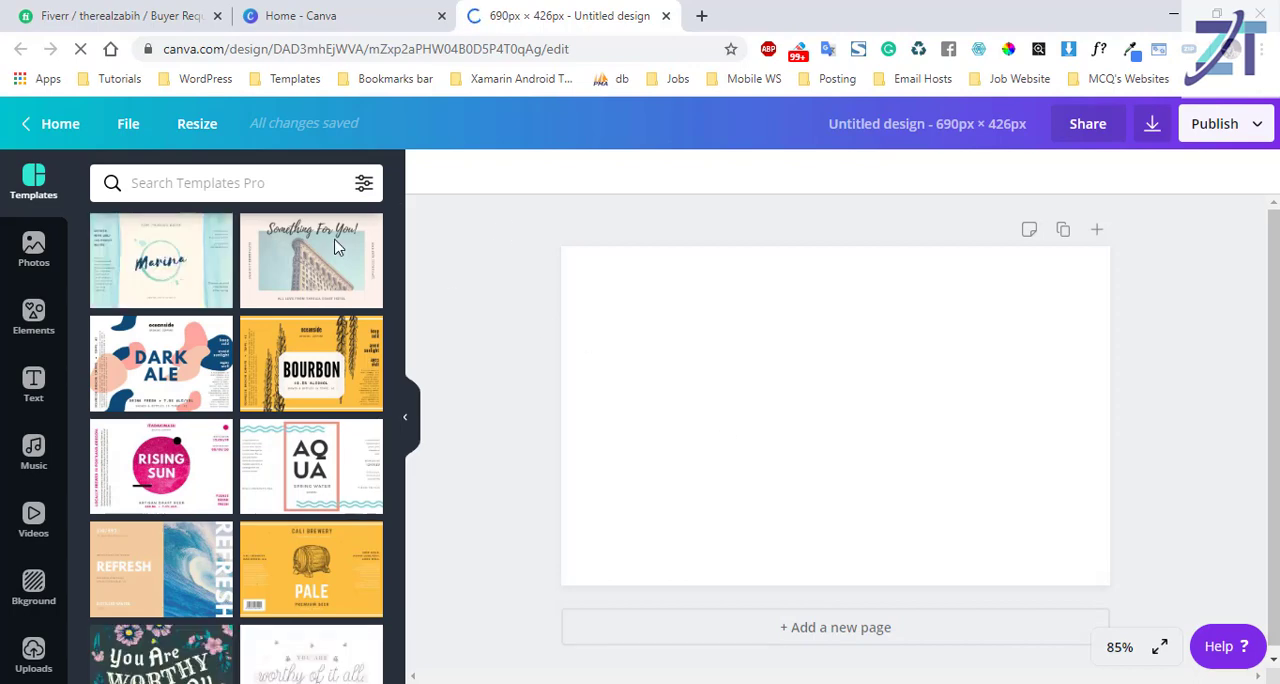
Show the Computer category of the photo library, and open pexels.com in a new browser tab.
{"action": "left_click", "coordinate": [35, 254]}
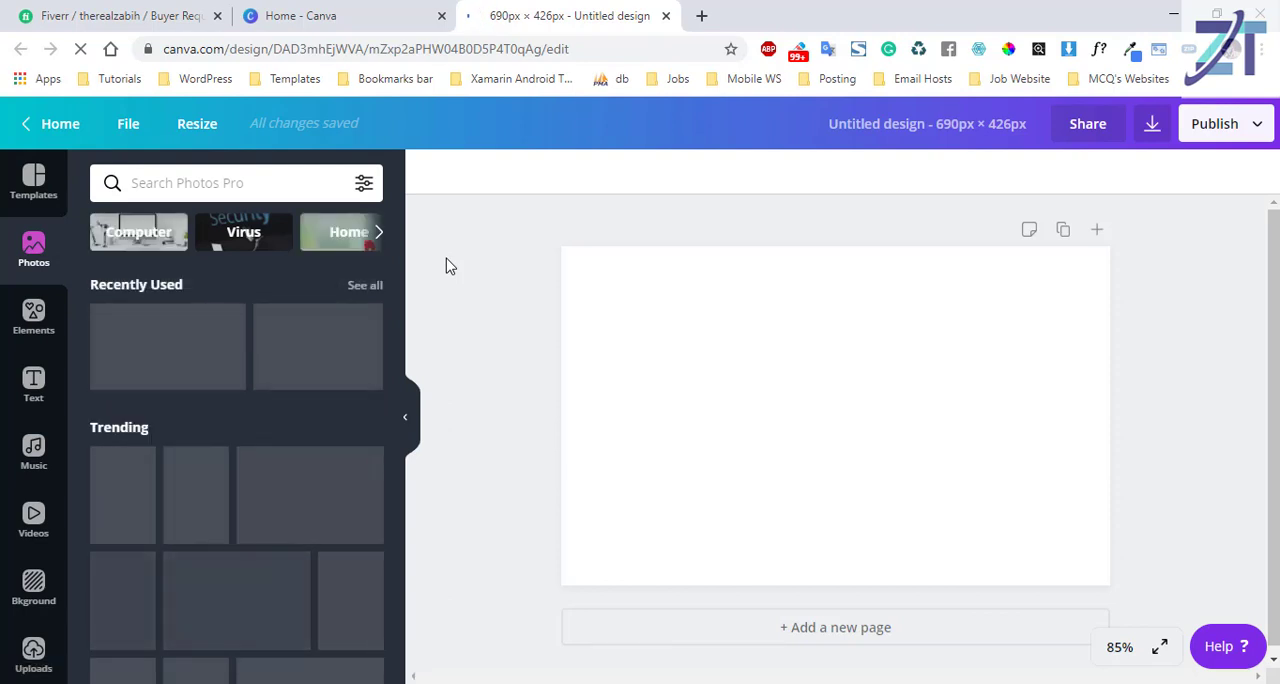
{"action": "left_click", "coordinate": [131, 240]}
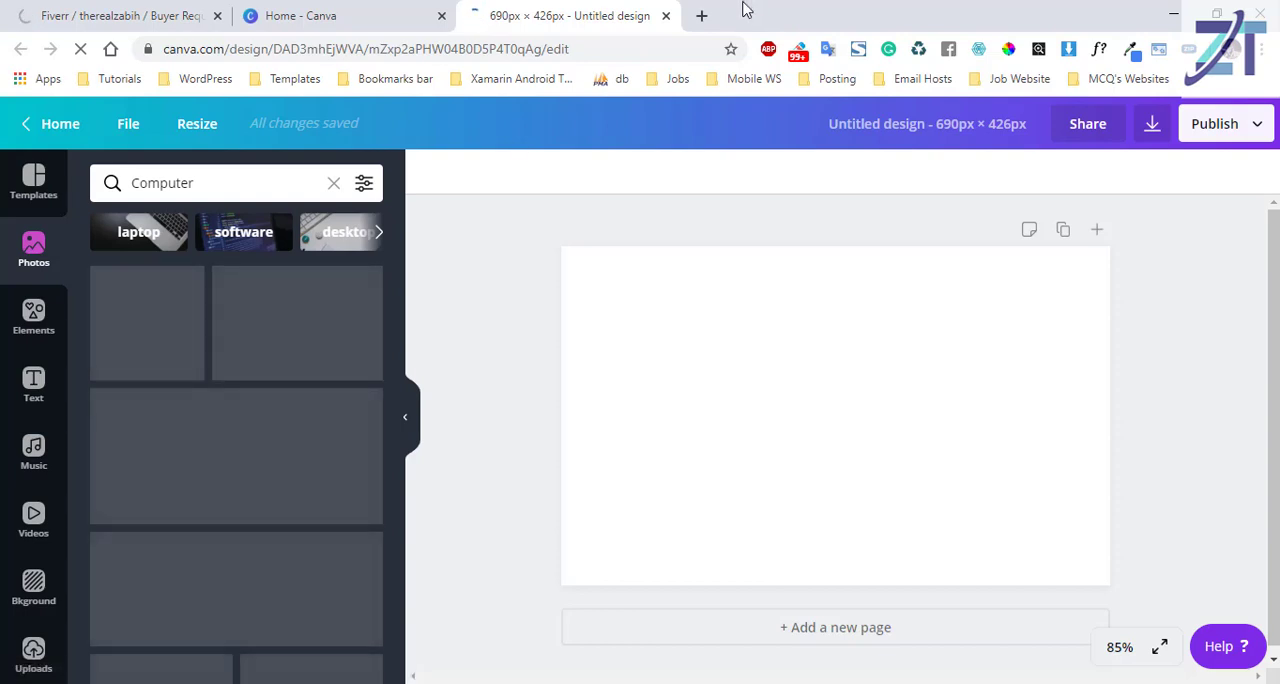
{"action": "left_click", "coordinate": [701, 15]}
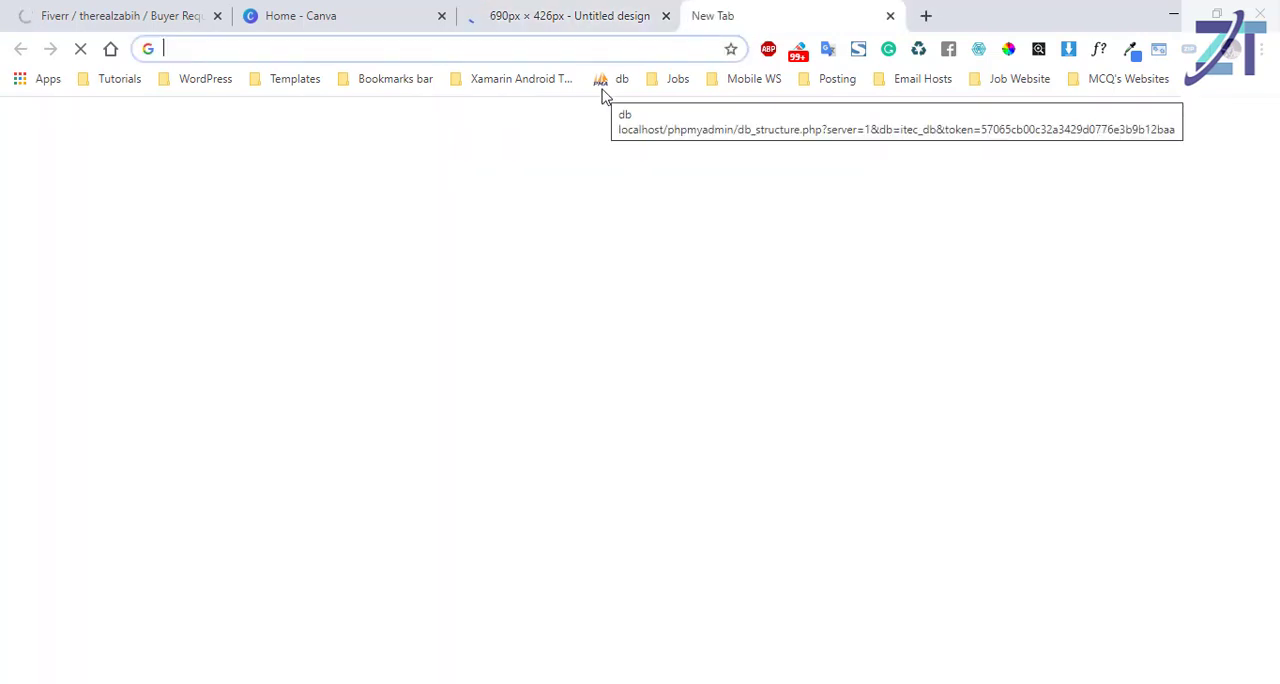
{"action": "left_click", "coordinate": [603, 90]}
{"action": "type", "text": "pexels.com"}
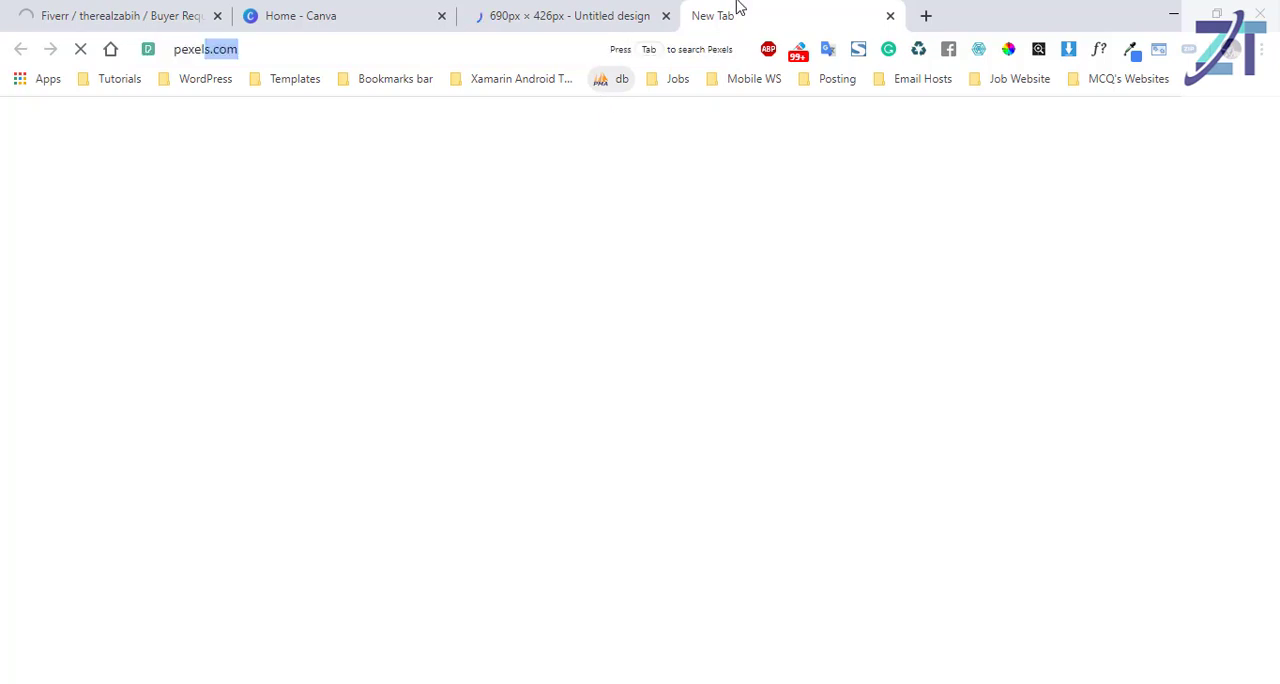
{"action": "key", "text": "Return"}
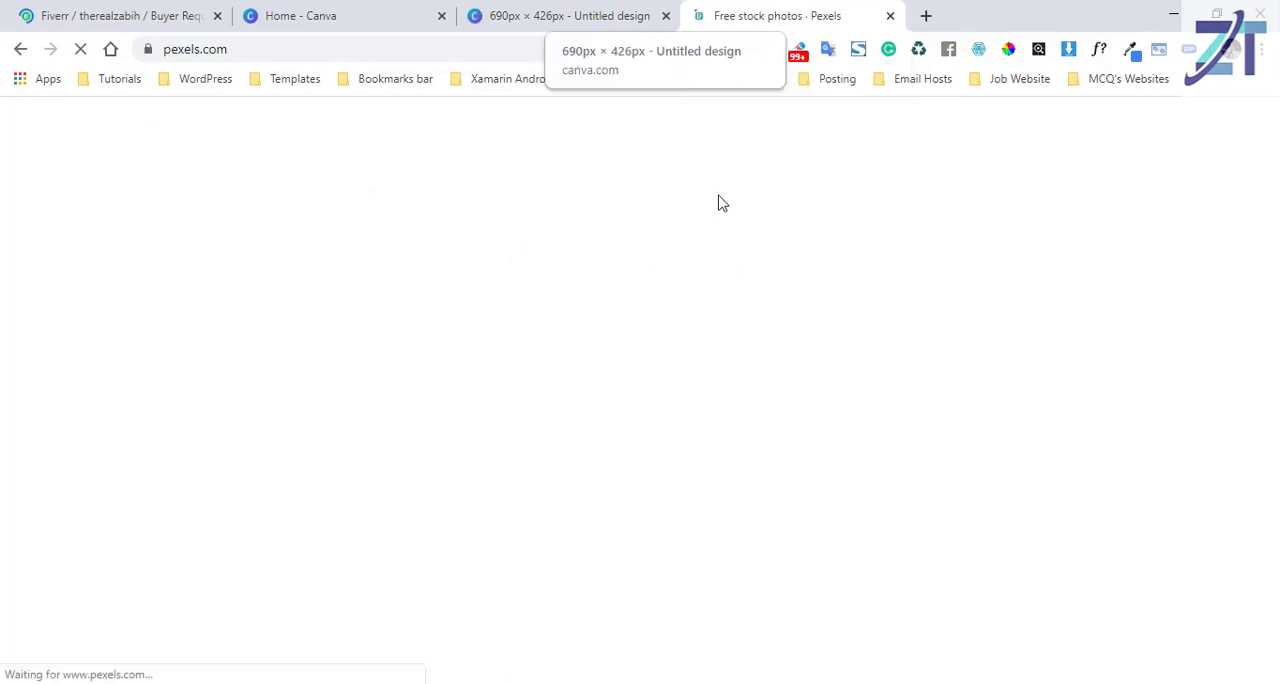
Return to the blank Canva design and look through the Computer photos for a suitable image.
{"action": "left_click", "coordinate": [607, 8]}
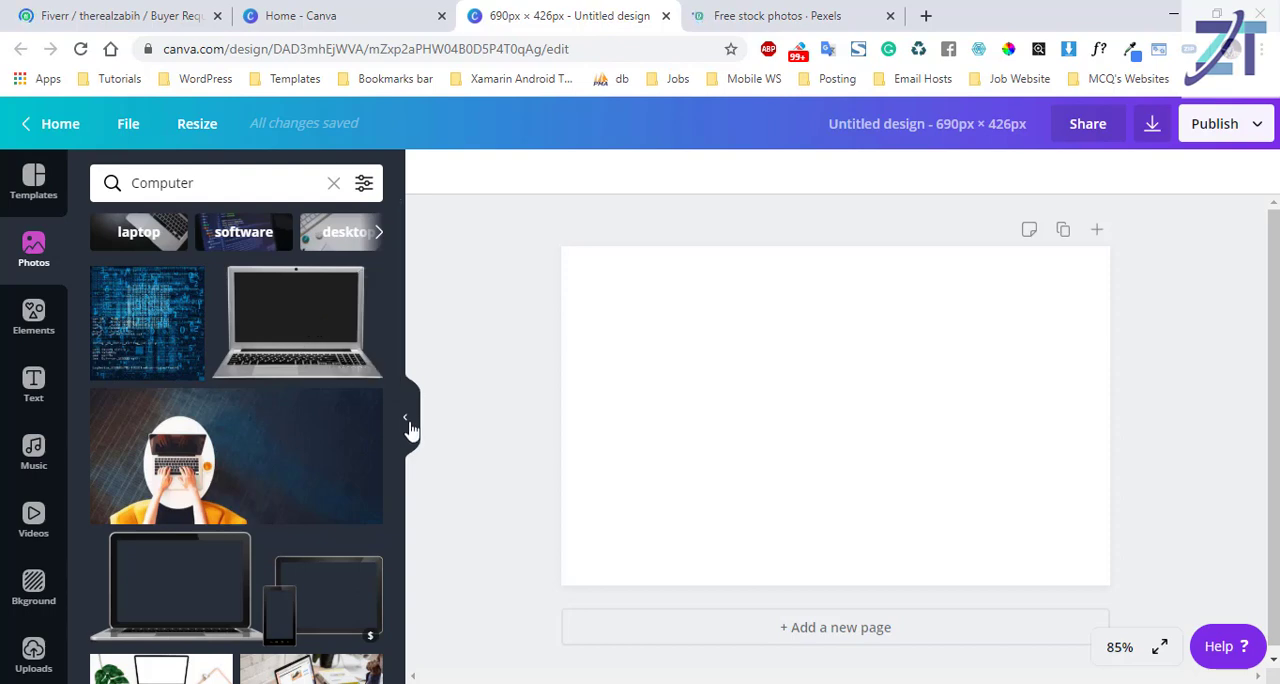
{"action": "left_click_drag", "start_coordinate": [397, 280], "coordinate": [390, 403]}
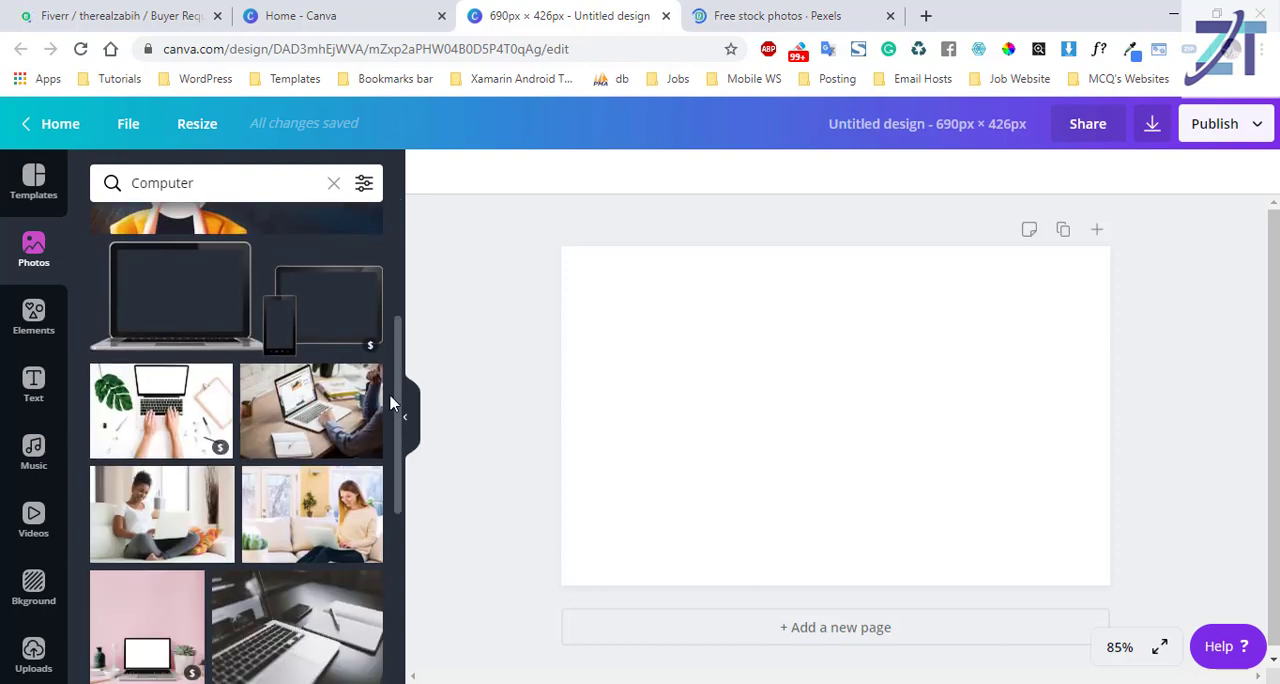
{"action": "scroll", "coordinate": [390, 403], "scroll_direction": "down", "scroll_amount": 5}
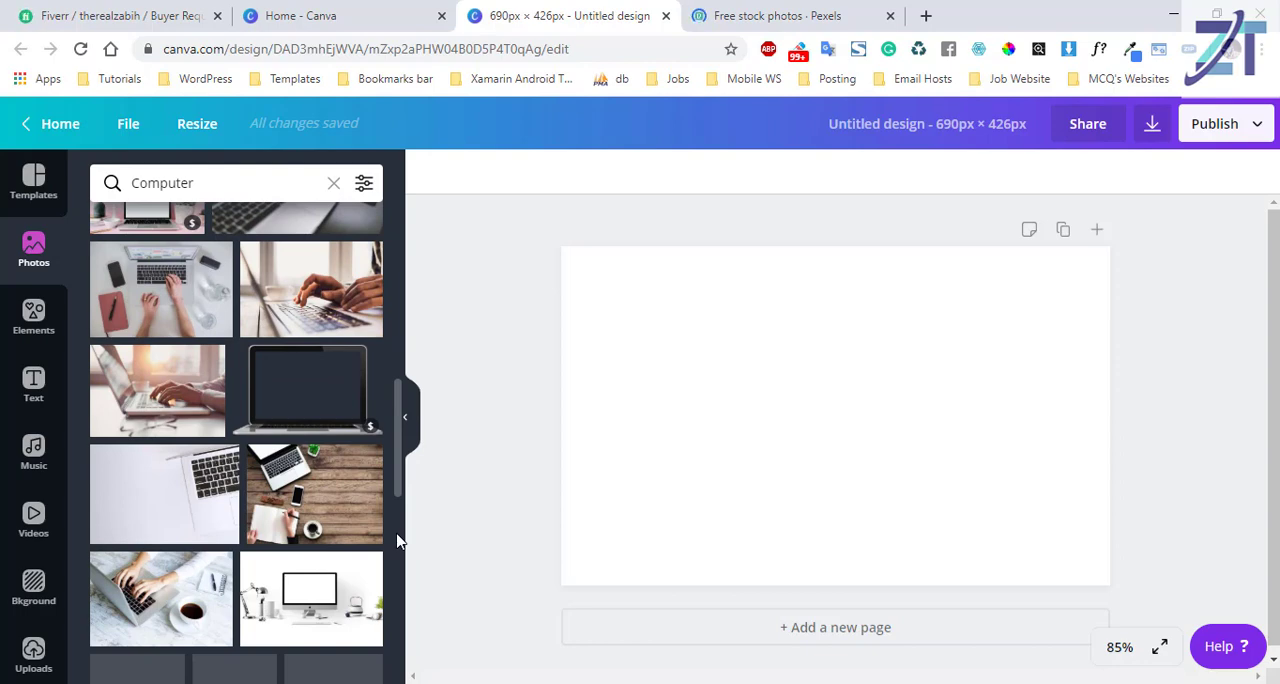
{"action": "scroll", "coordinate": [397, 570], "scroll_direction": "down", "scroll_amount": 3}
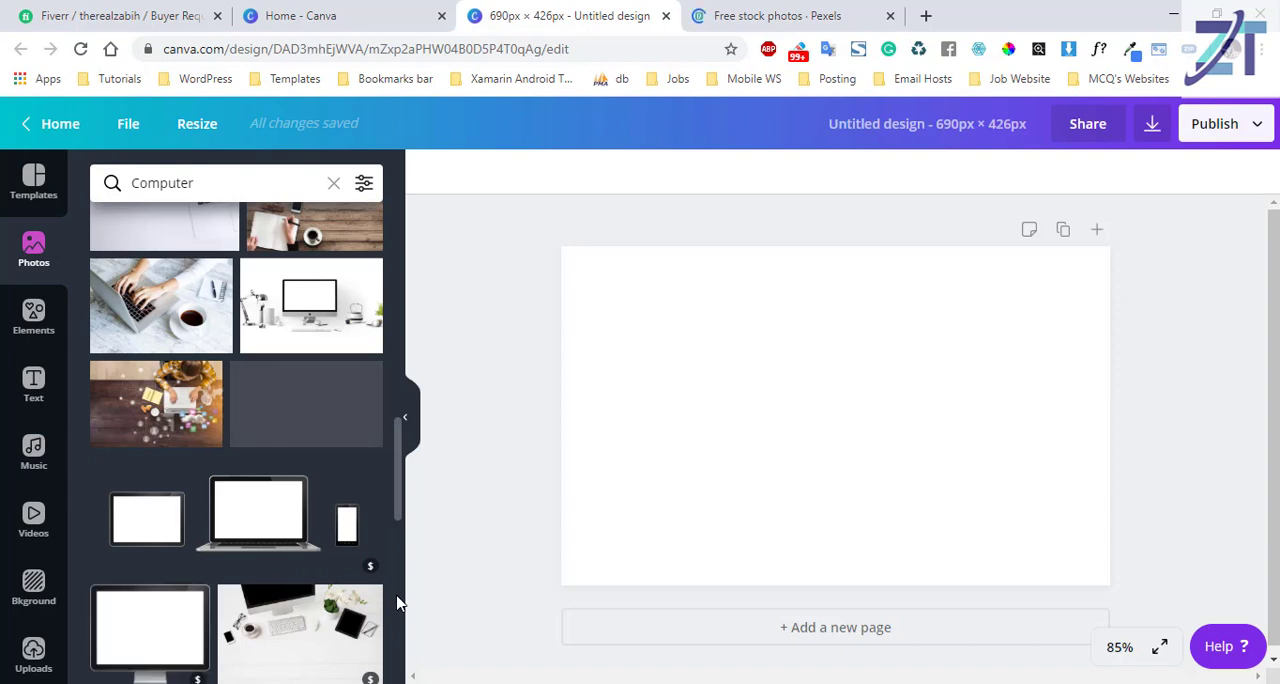
{"action": "scroll", "coordinate": [397, 660], "scroll_direction": "down", "scroll_amount": 3}
{"action": "scroll", "coordinate": [397, 660], "scroll_direction": "up", "scroll_amount": 1}
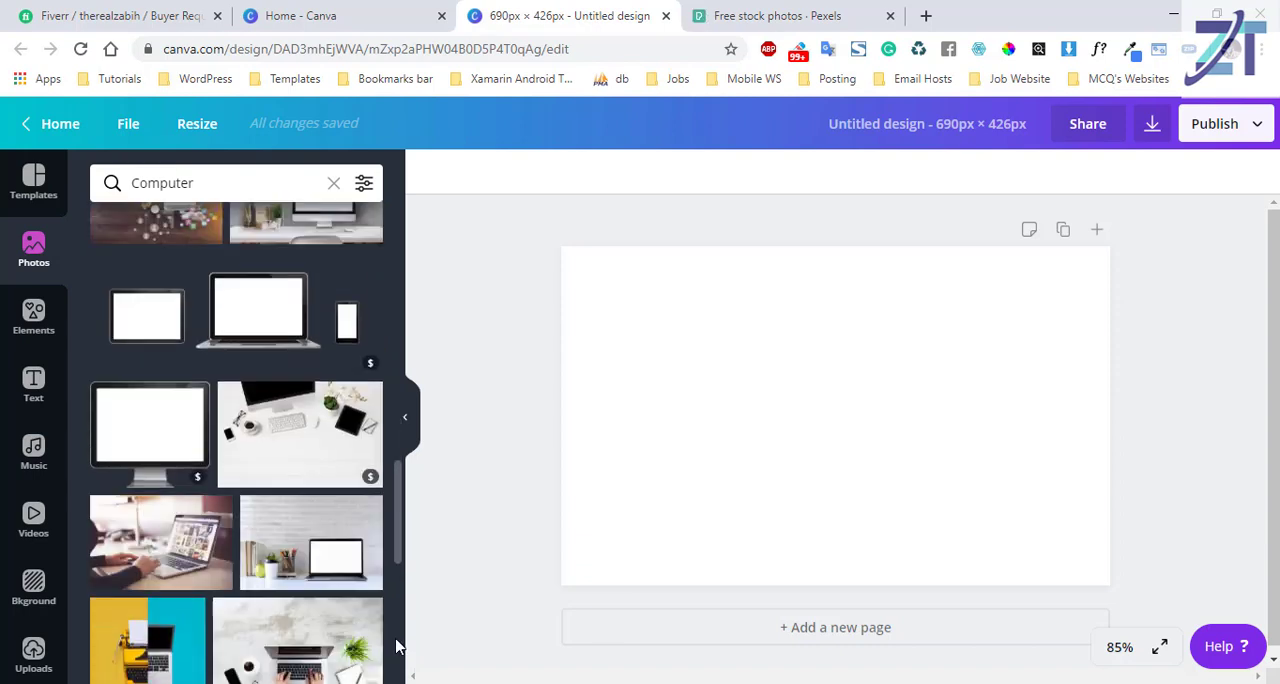
{"action": "scroll", "coordinate": [395, 648], "scroll_direction": "down", "scroll_amount": 3}
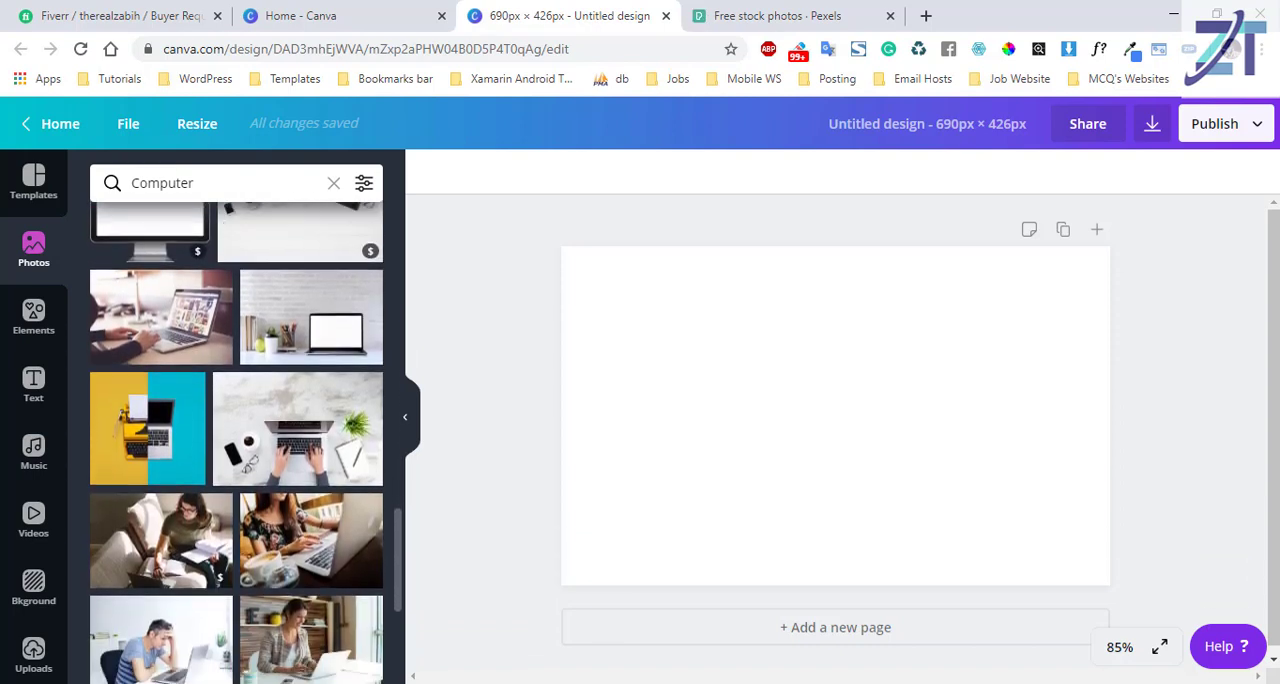
{"action": "scroll", "coordinate": [397, 567], "scroll_direction": "down", "scroll_amount": 4}
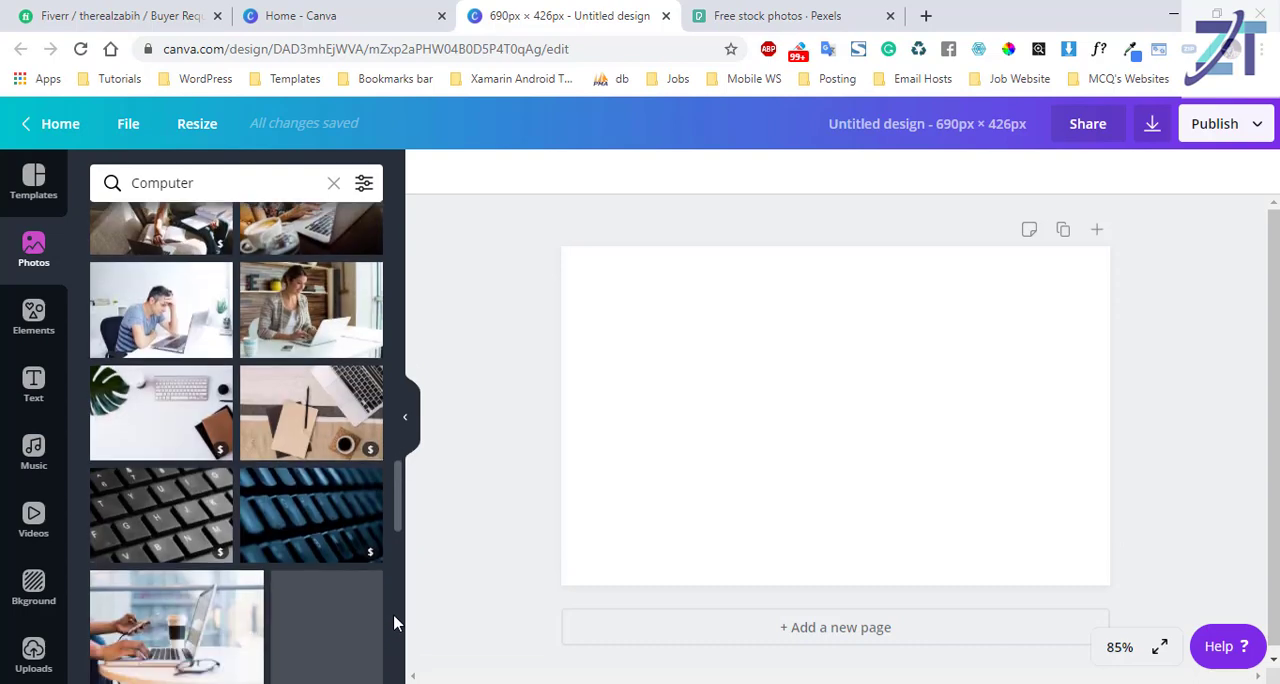
{"action": "scroll", "coordinate": [392, 645], "scroll_direction": "down", "scroll_amount": 3}
Switch to the Pexels site and search its stock photos for "wordpress development".
{"action": "key", "text": "ctrl+Tab"}
{"action": "type", "text": "Wordpress"}
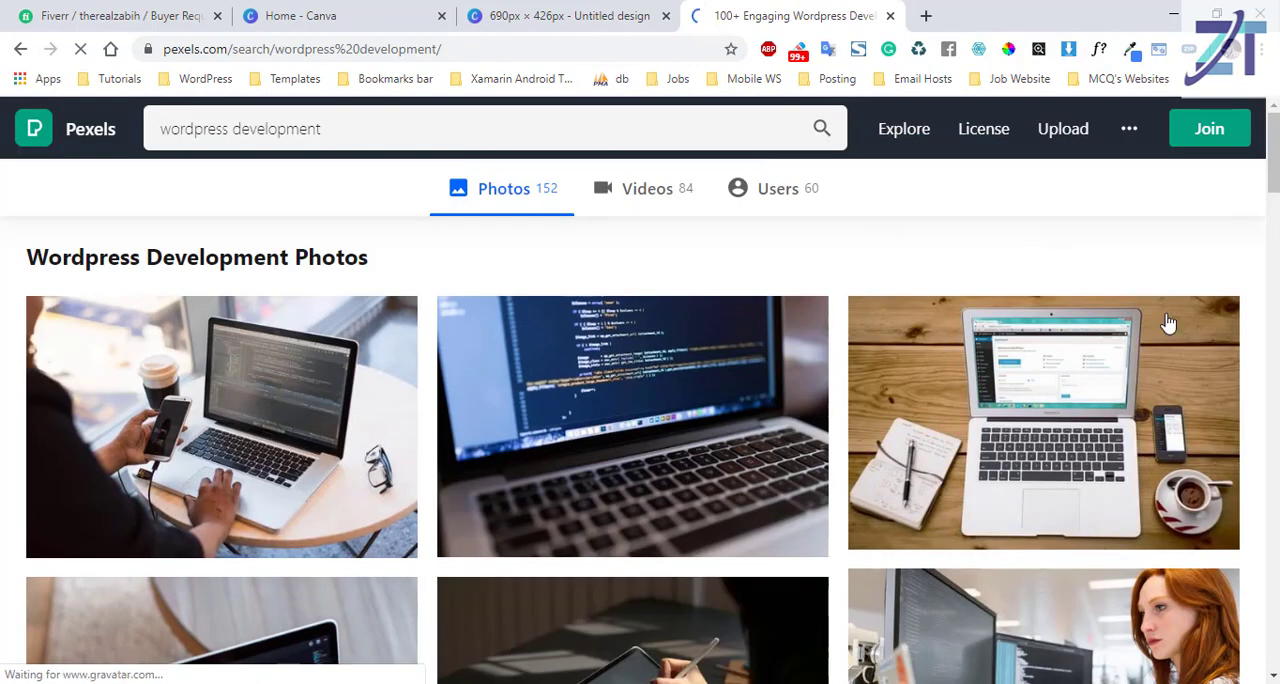
Look through the WordPress development photos on Pexels for an image that suits the design.
{"action": "scroll", "coordinate": [1146, 300], "scroll_direction": "down", "scroll_amount": 2}
{"action": "scroll", "coordinate": [640, 420], "scroll_direction": "down", "scroll_amount": 2}
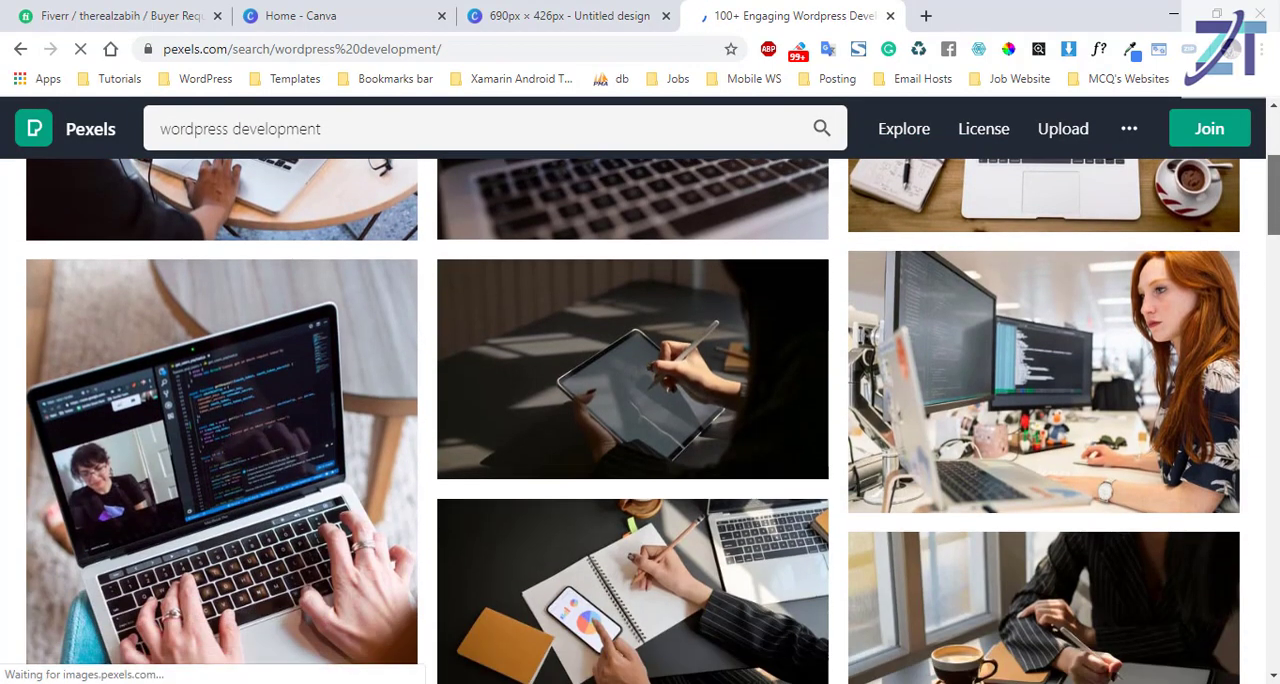
{"action": "scroll", "coordinate": [640, 420], "scroll_direction": "down", "scroll_amount": 5}
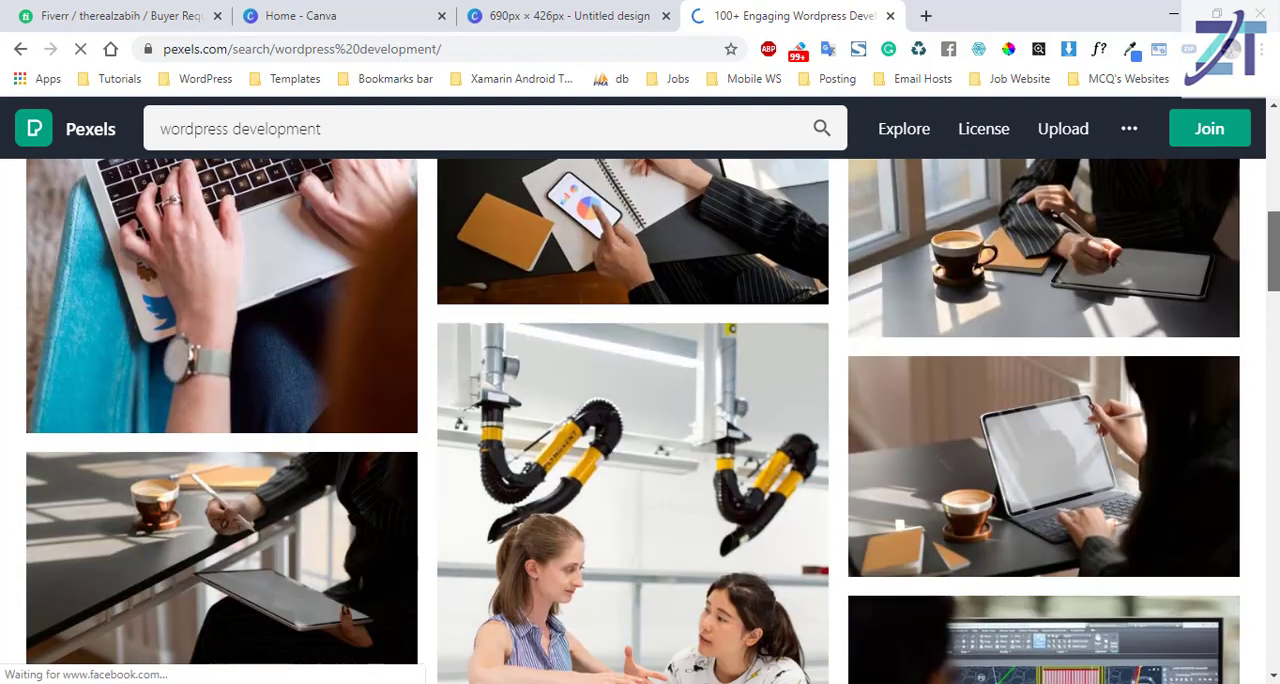
{"action": "scroll", "coordinate": [640, 420], "scroll_direction": "down", "scroll_amount": 3}
{"action": "scroll", "coordinate": [640, 420], "scroll_direction": "down", "scroll_amount": 5}
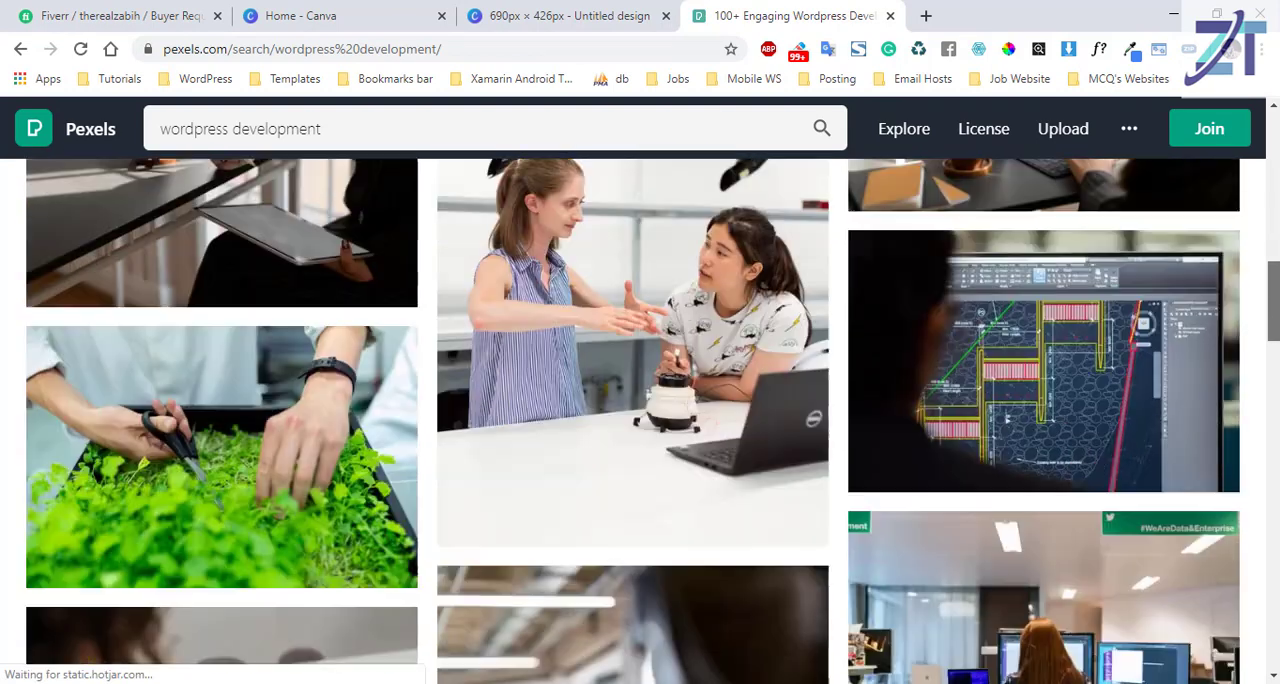
{"action": "scroll", "coordinate": [372, 641], "scroll_direction": "down", "scroll_amount": 2}
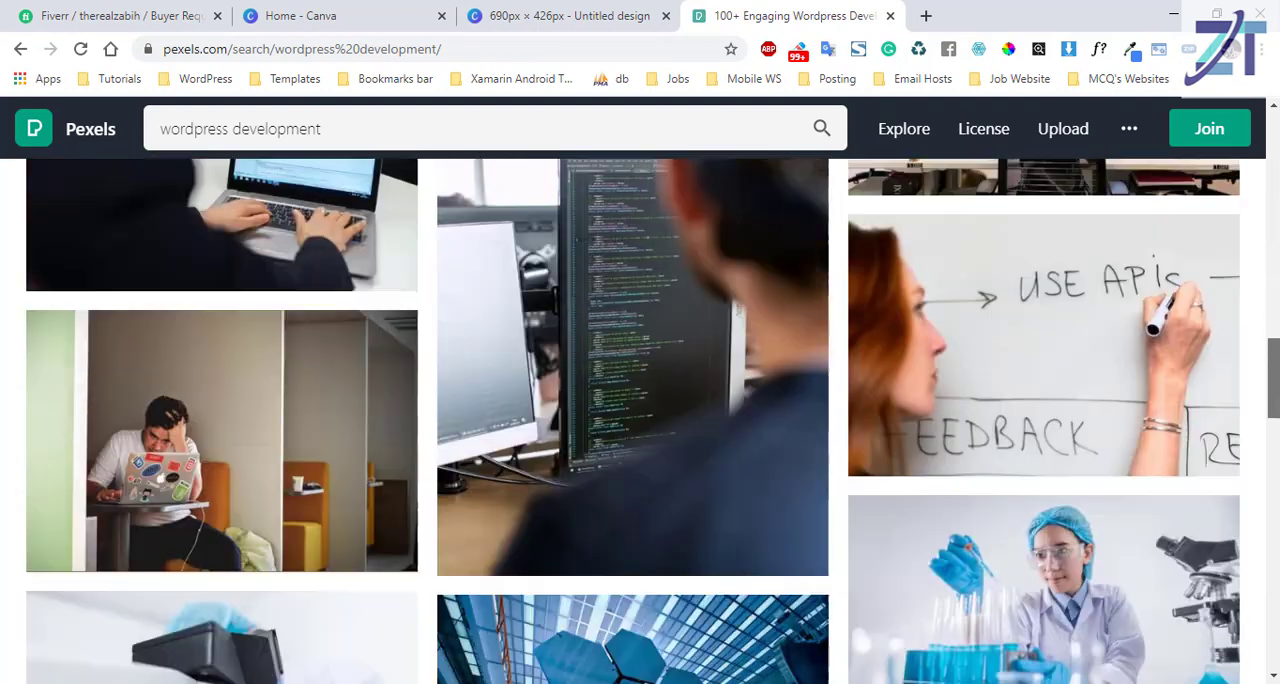
{"action": "scroll", "coordinate": [372, 641], "scroll_direction": "down", "scroll_amount": 3}
{"action": "scroll", "coordinate": [372, 641], "scroll_direction": "down", "scroll_amount": 2}
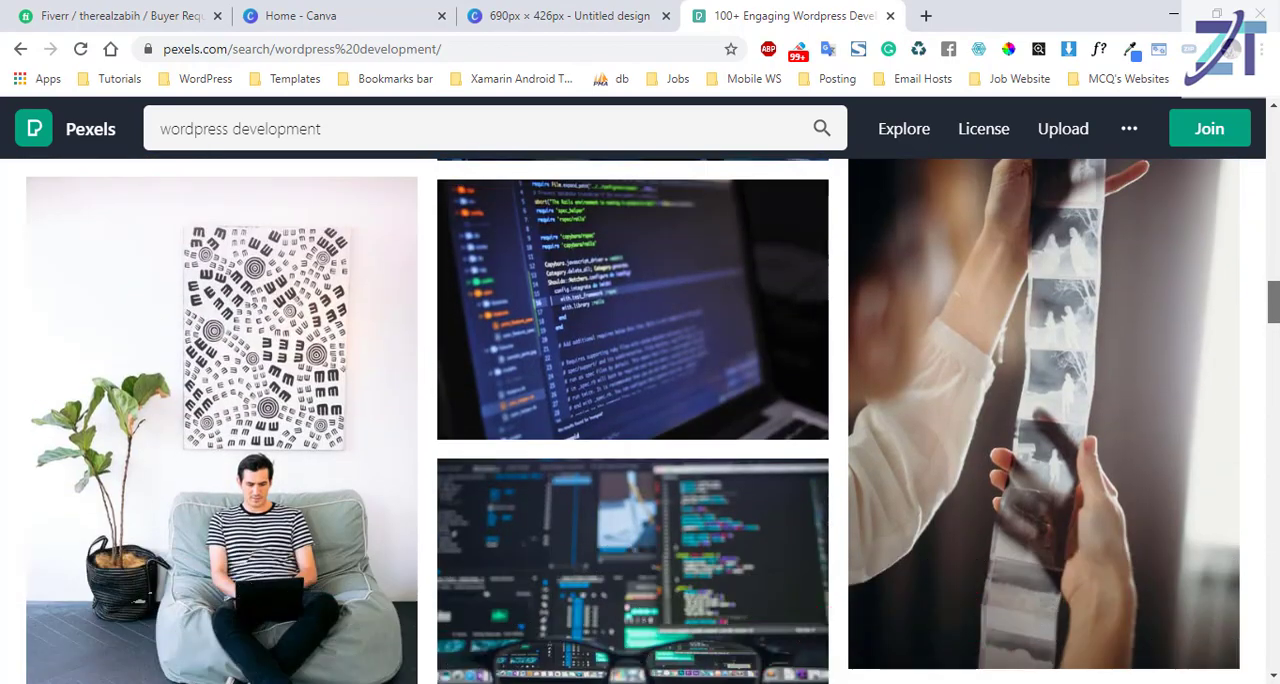
{"action": "scroll", "coordinate": [640, 420], "scroll_direction": "down", "scroll_amount": 4}
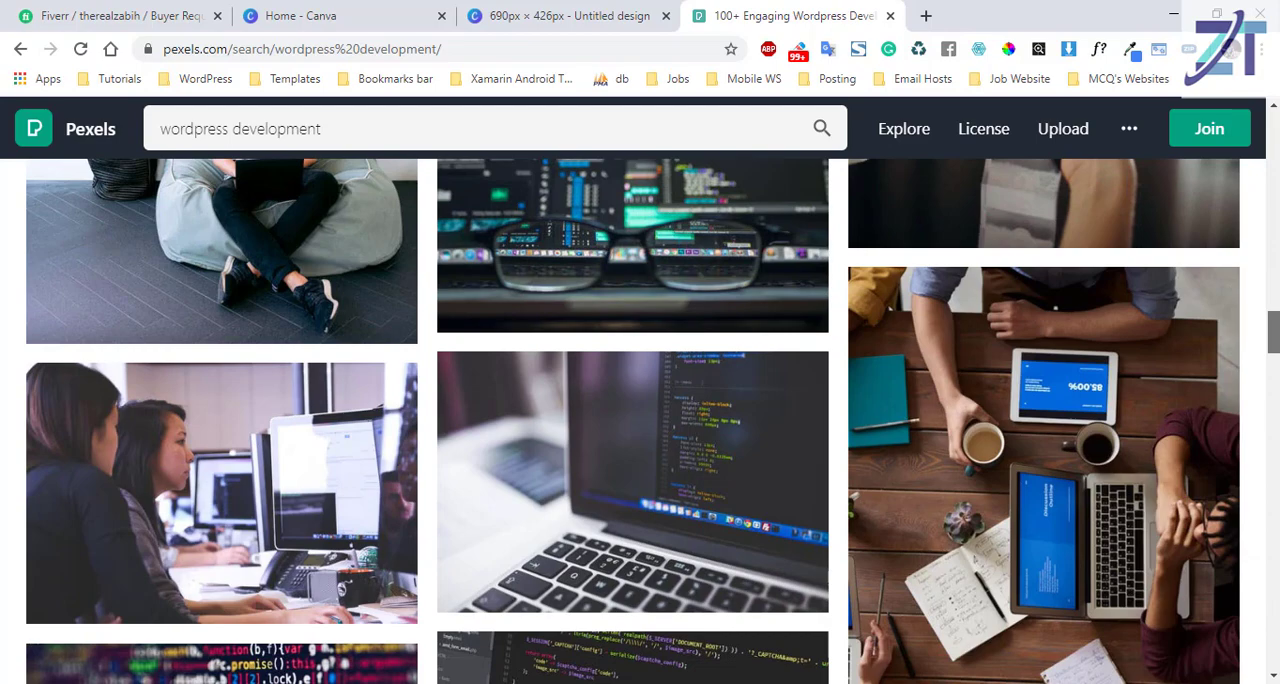
{"action": "scroll", "coordinate": [640, 420], "scroll_direction": "down", "scroll_amount": 5}
{"action": "scroll", "coordinate": [640, 420], "scroll_direction": "down", "scroll_amount": 10}
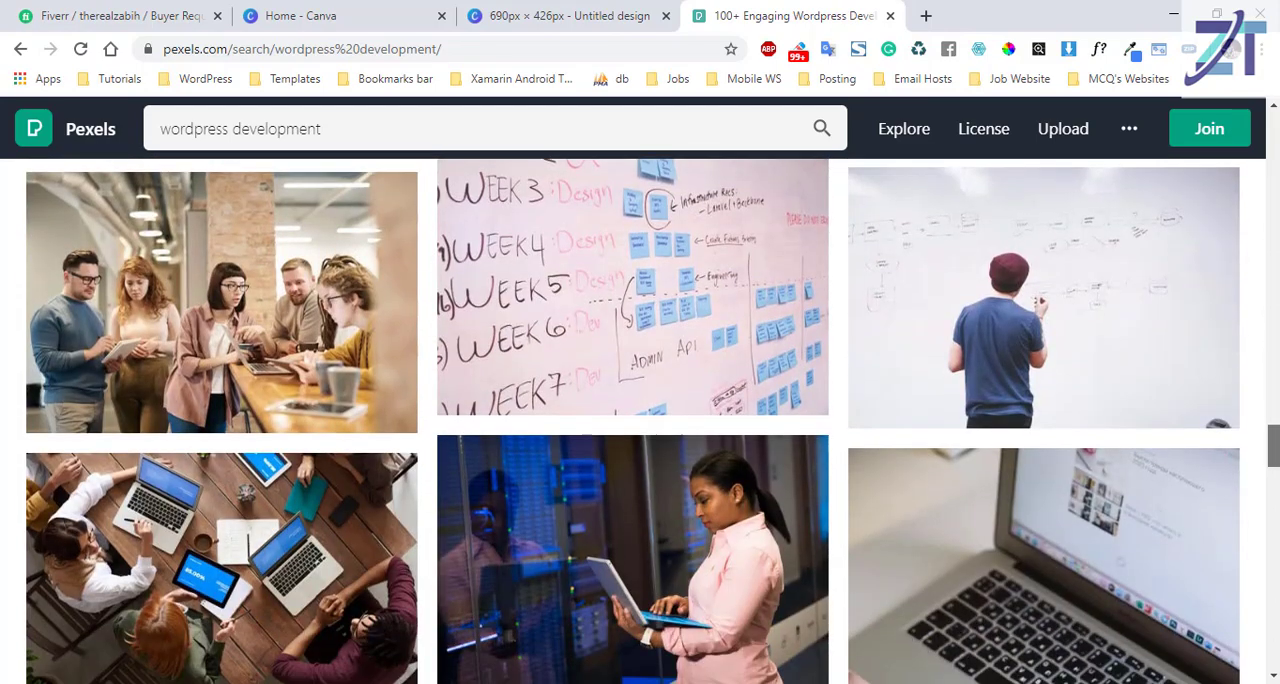
{"action": "scroll", "coordinate": [640, 420], "scroll_direction": "up", "scroll_amount": 20}
{"action": "scroll", "coordinate": [640, 420], "scroll_direction": "up", "scroll_amount": 6}
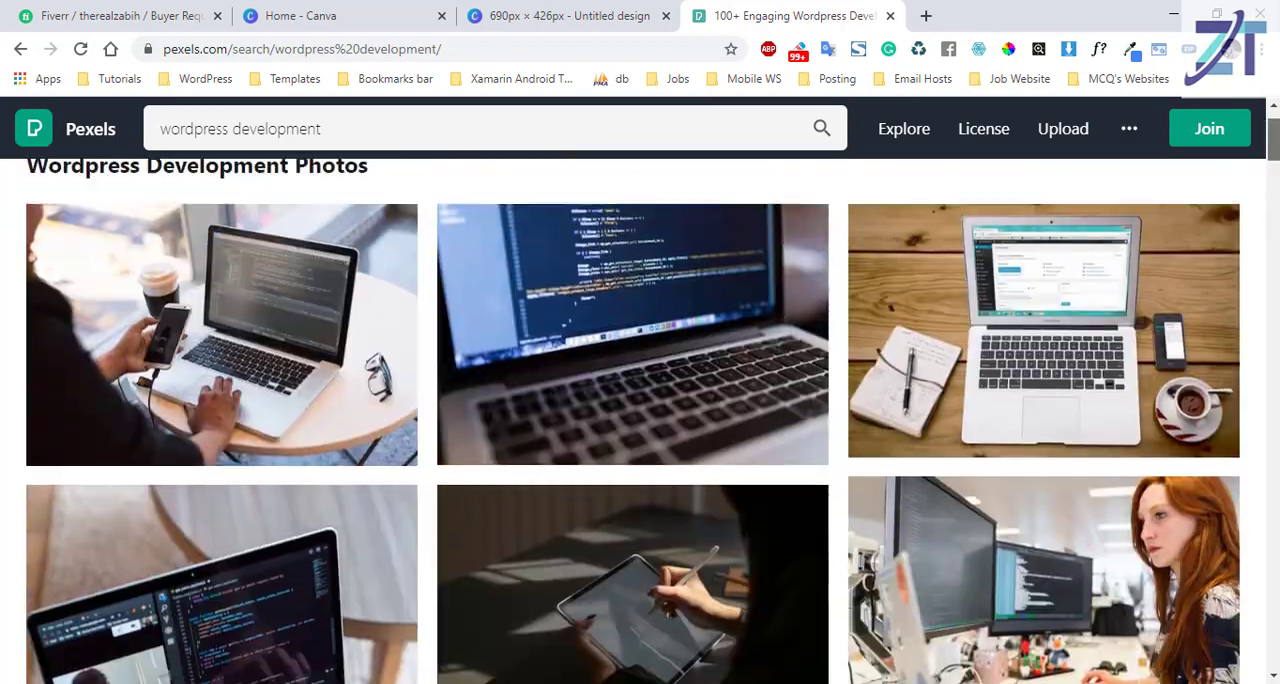
{"action": "scroll", "coordinate": [640, 420], "scroll_direction": "down", "scroll_amount": 4}
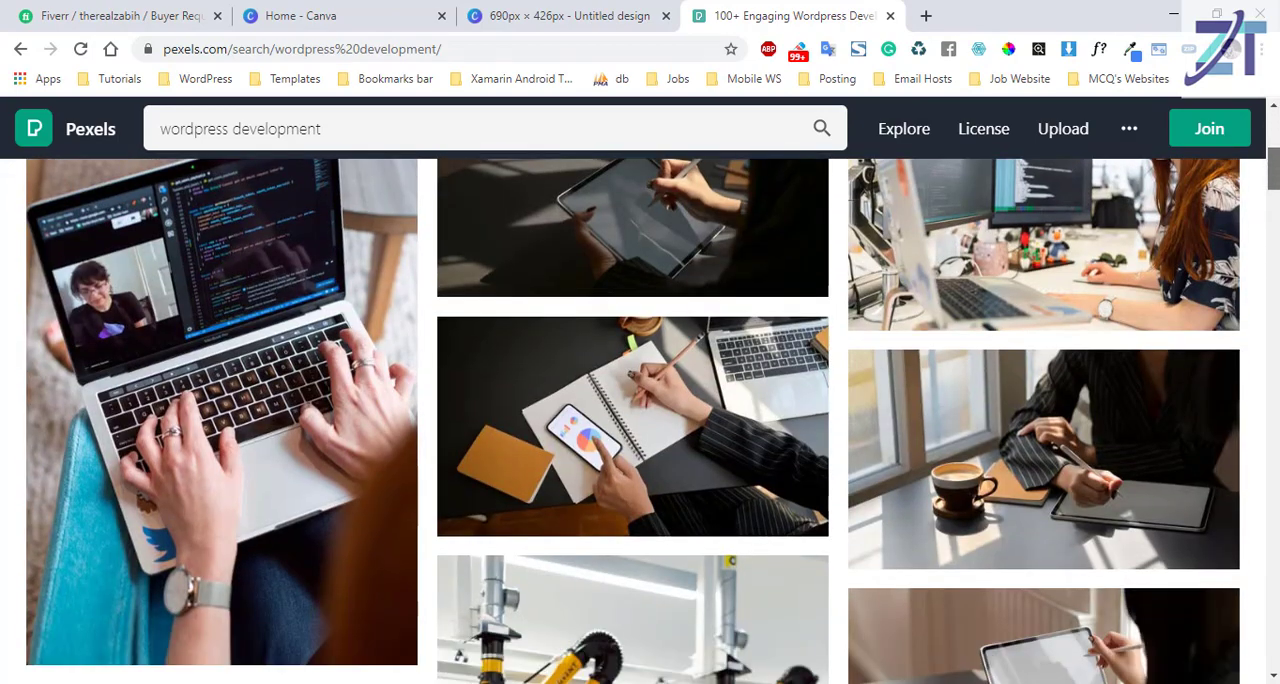
{"action": "scroll", "coordinate": [640, 420], "scroll_direction": "down", "scroll_amount": 6}
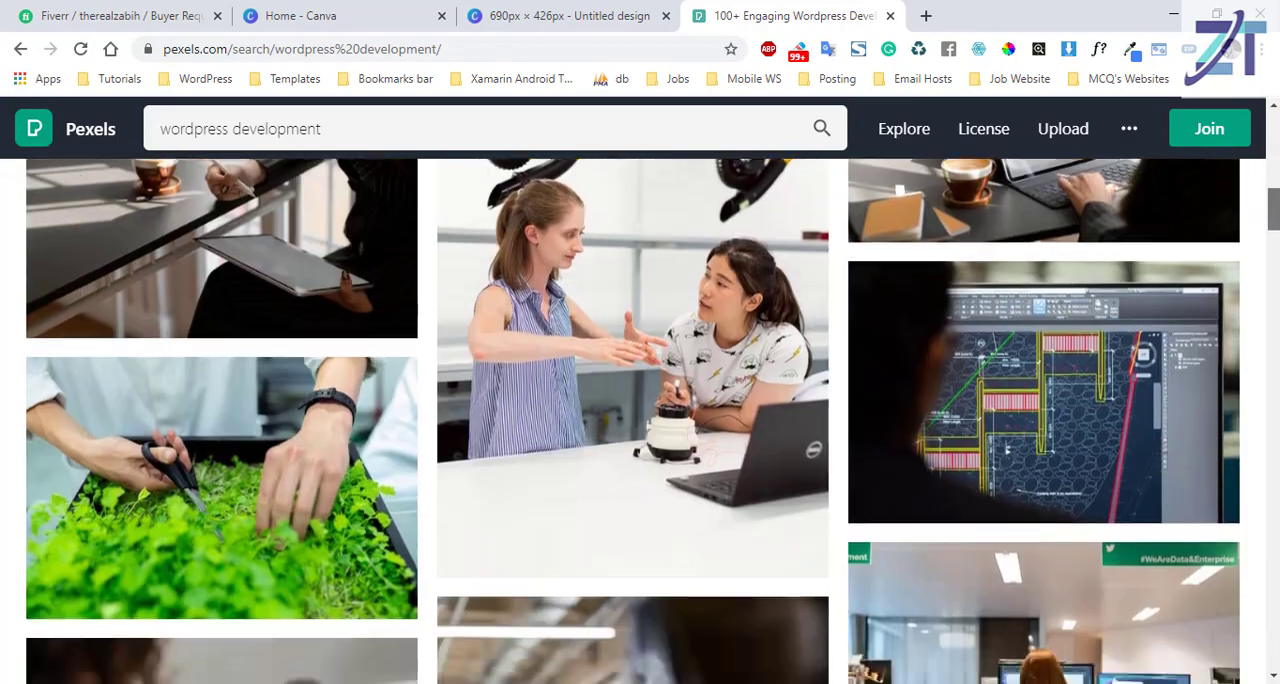
{"action": "scroll", "coordinate": [587, 553], "scroll_direction": "down", "scroll_amount": 8}
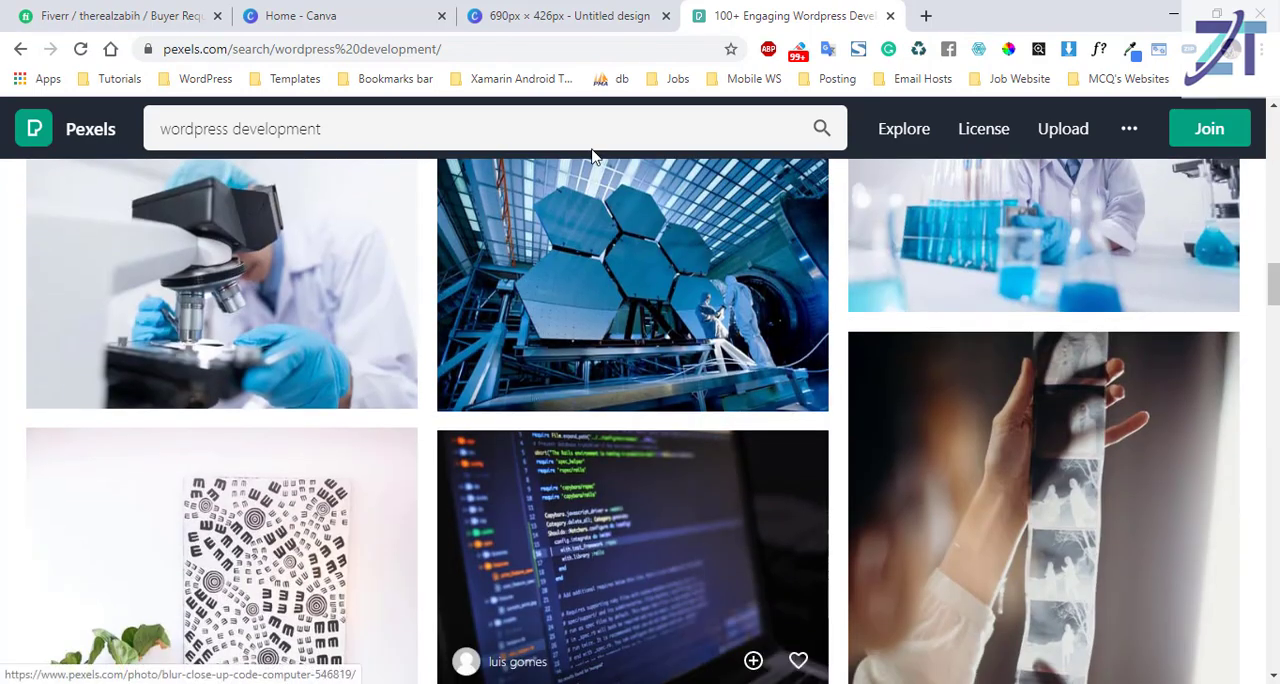
Open the Pexels photo of a laptop screen showing code and copy the image.
{"action": "left_click", "coordinate": [600, 540]}
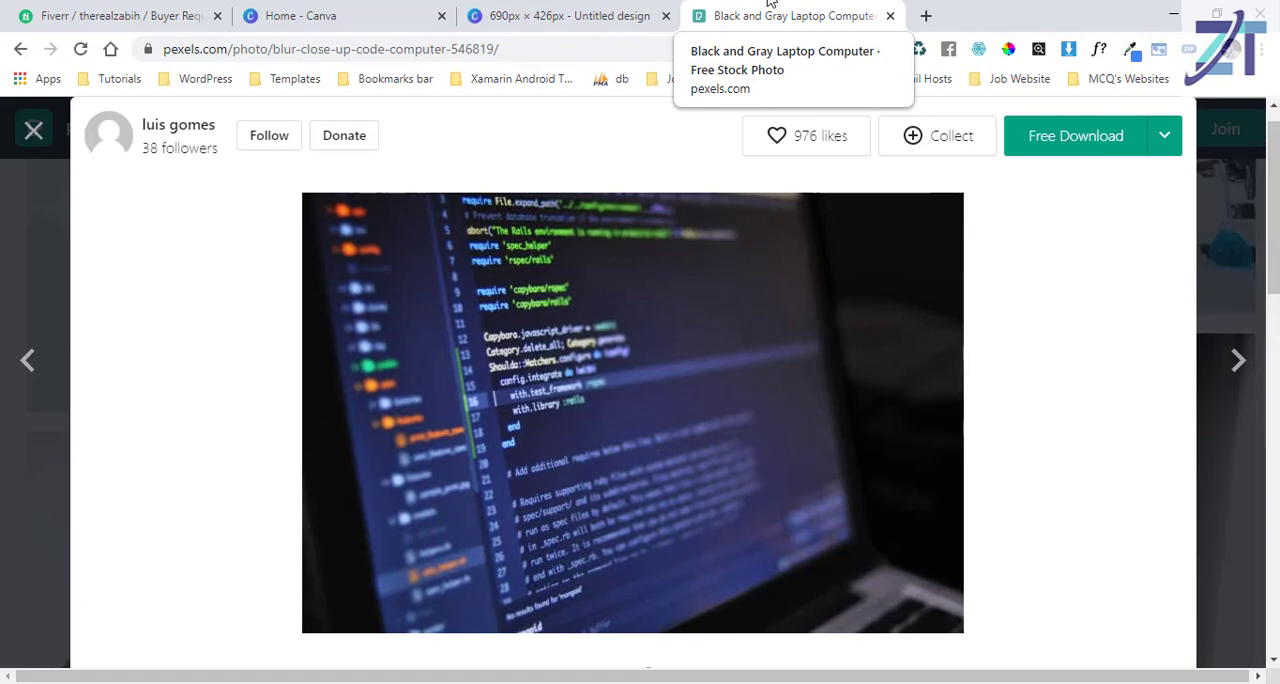
{"action": "left_click", "coordinate": [605, 360]}
{"action": "left_click", "coordinate": [605, 360]}
{"action": "right_click", "coordinate": [605, 360]}
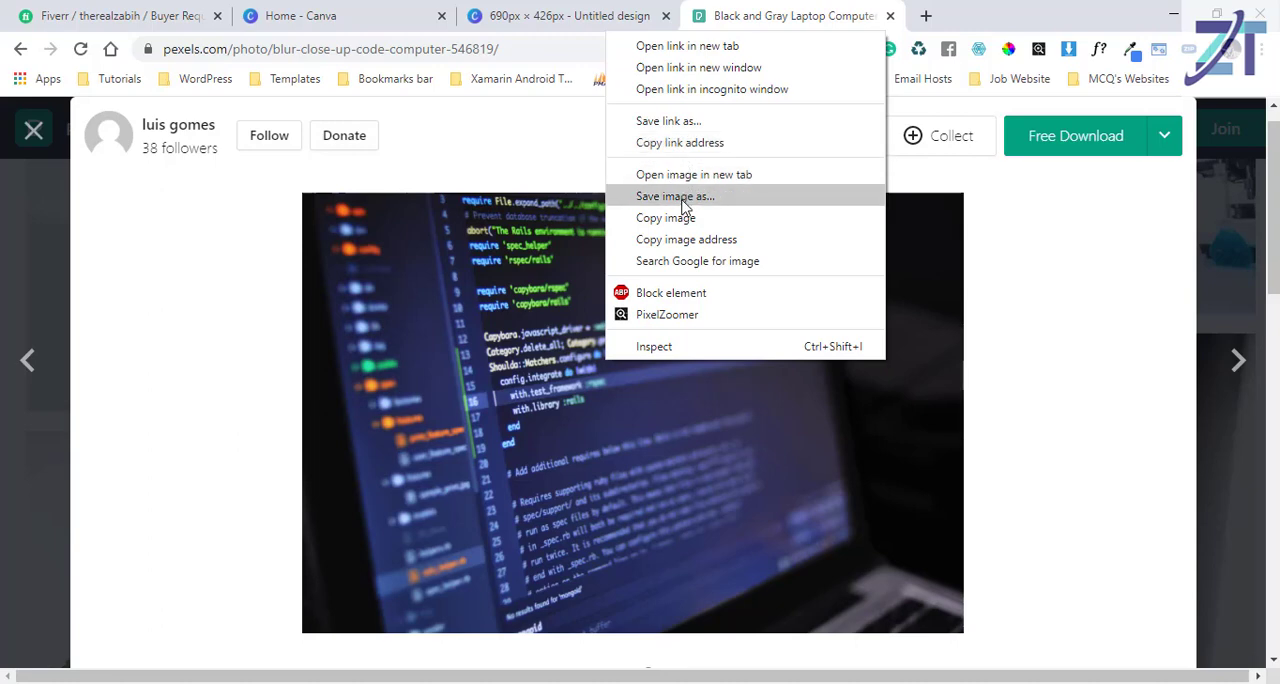
Return to the Canva design, paste the copied laptop photo onto the blank page, and block the site's clipboard access.
{"action": "left_click", "coordinate": [503, 8]}
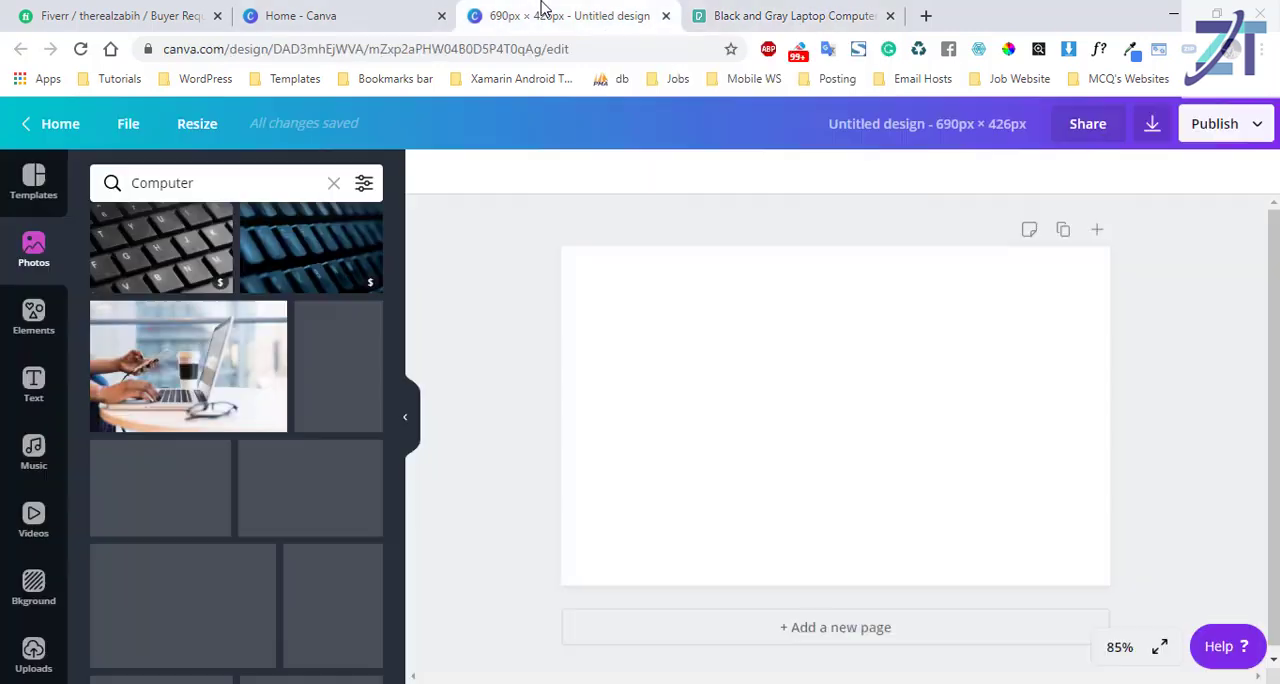
{"action": "right_click", "coordinate": [640, 389]}
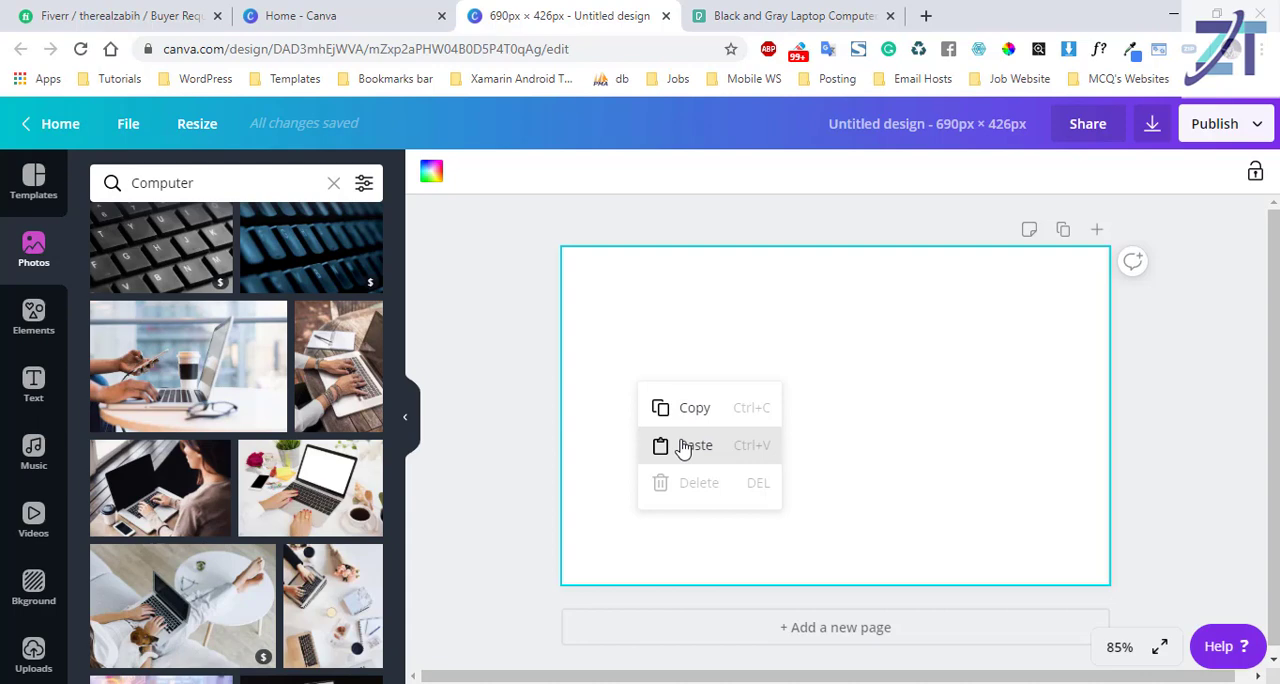
{"action": "left_click", "coordinate": [683, 446]}
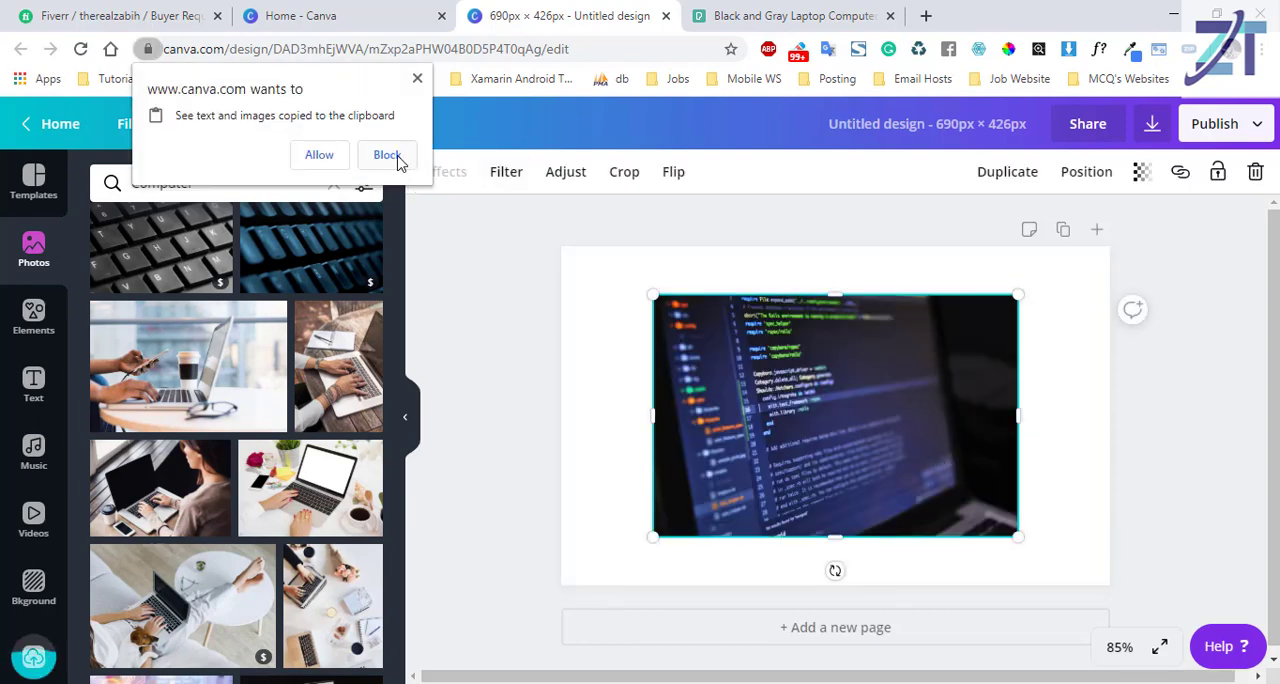
{"action": "left_click", "coordinate": [389, 157]}
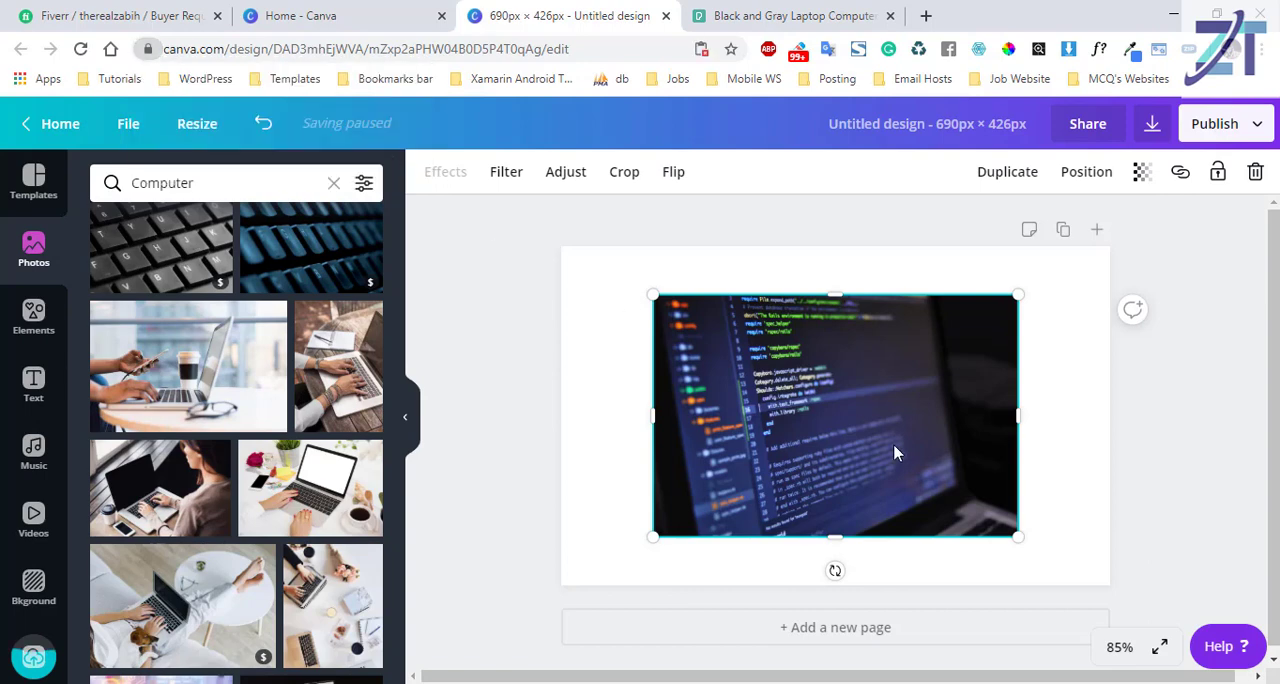
{"action": "key", "text": "Escape"}
Move the laptop photo to the page's upper-left corner and enlarge it to cover the whole page.
{"action": "left_click_drag", "start_coordinate": [745, 399], "coordinate": [659, 357]}
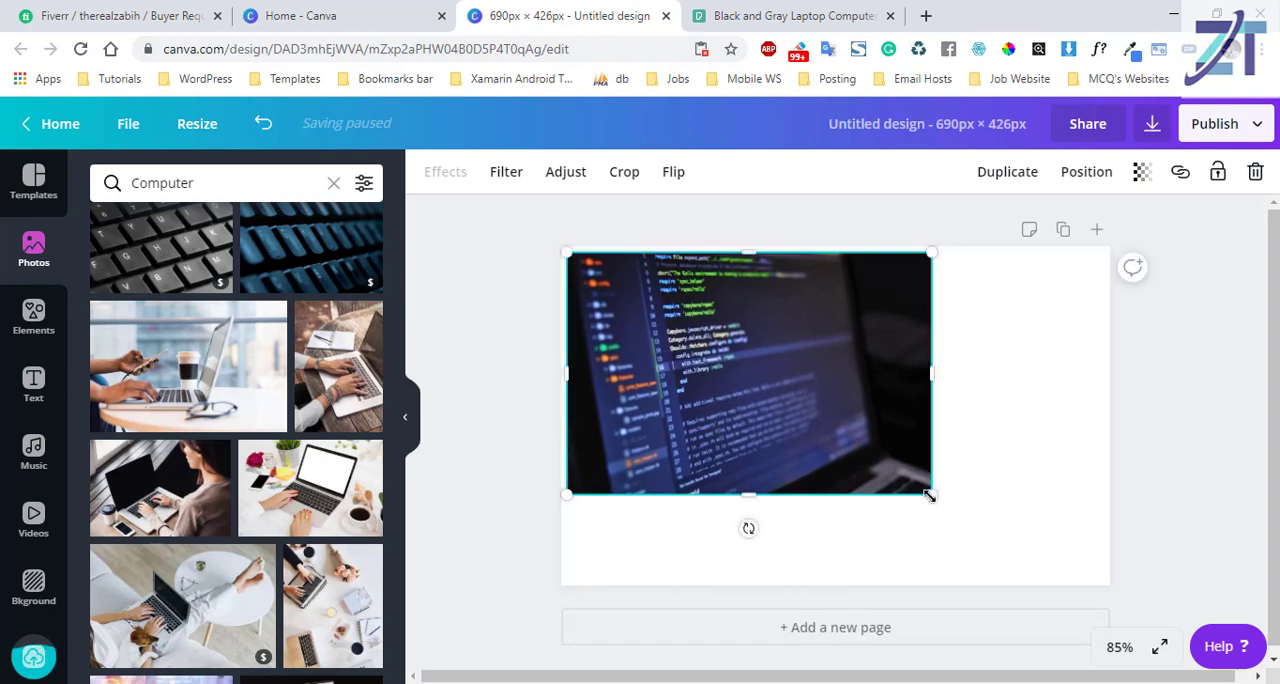
{"action": "left_click_drag", "start_coordinate": [1062, 521], "coordinate": [1094, 554]}
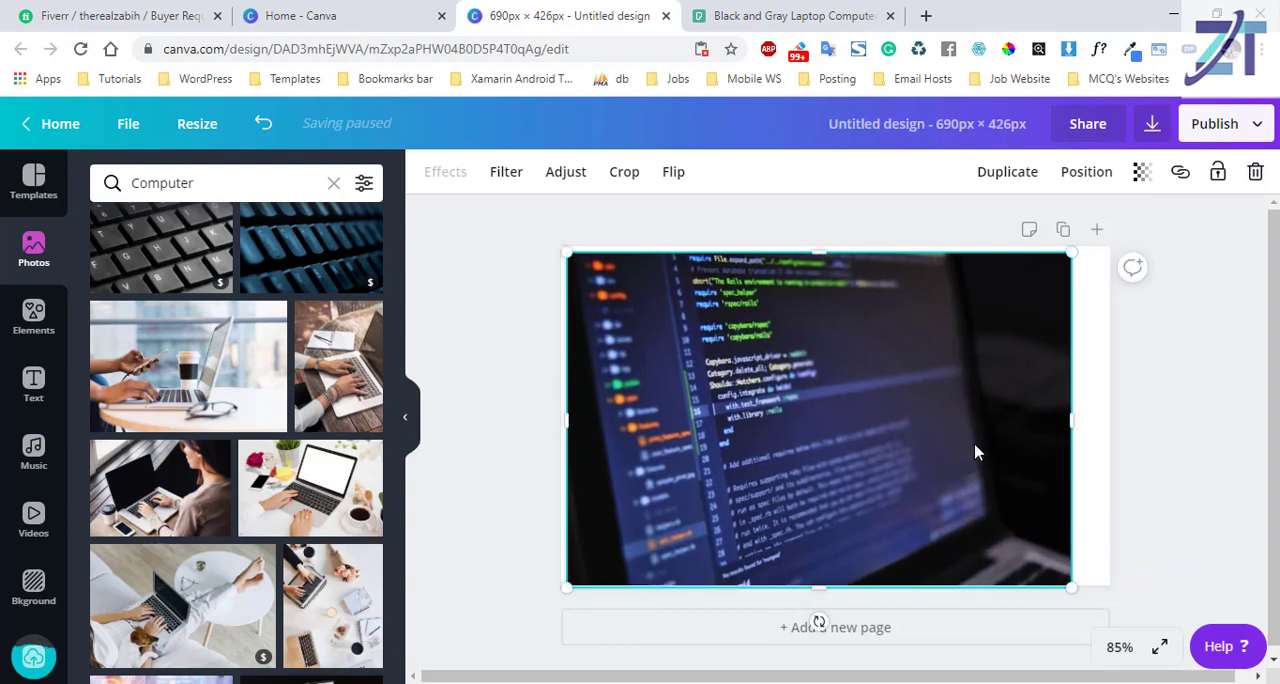
{"action": "left_click_drag", "start_coordinate": [1068, 422], "coordinate": [1108, 420]}
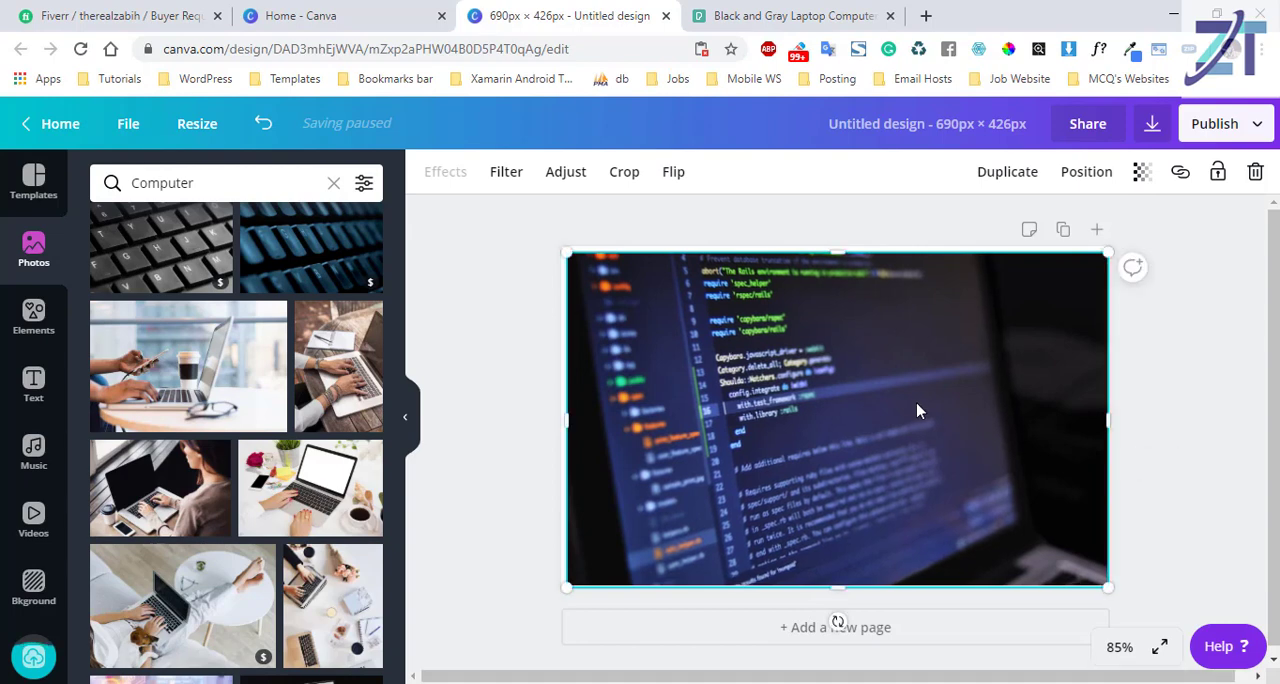
{"action": "left_click_drag", "start_coordinate": [917, 408], "coordinate": [912, 400]}
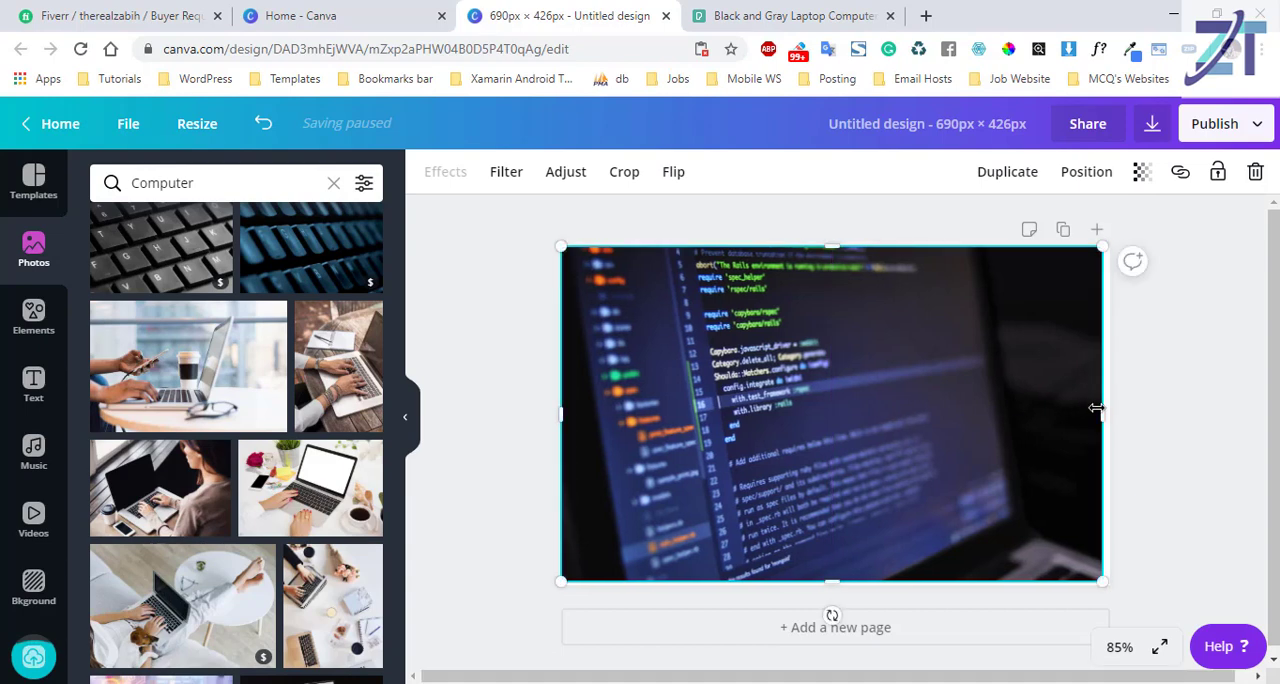
{"action": "left_click_drag", "start_coordinate": [1105, 411], "coordinate": [1104, 411]}
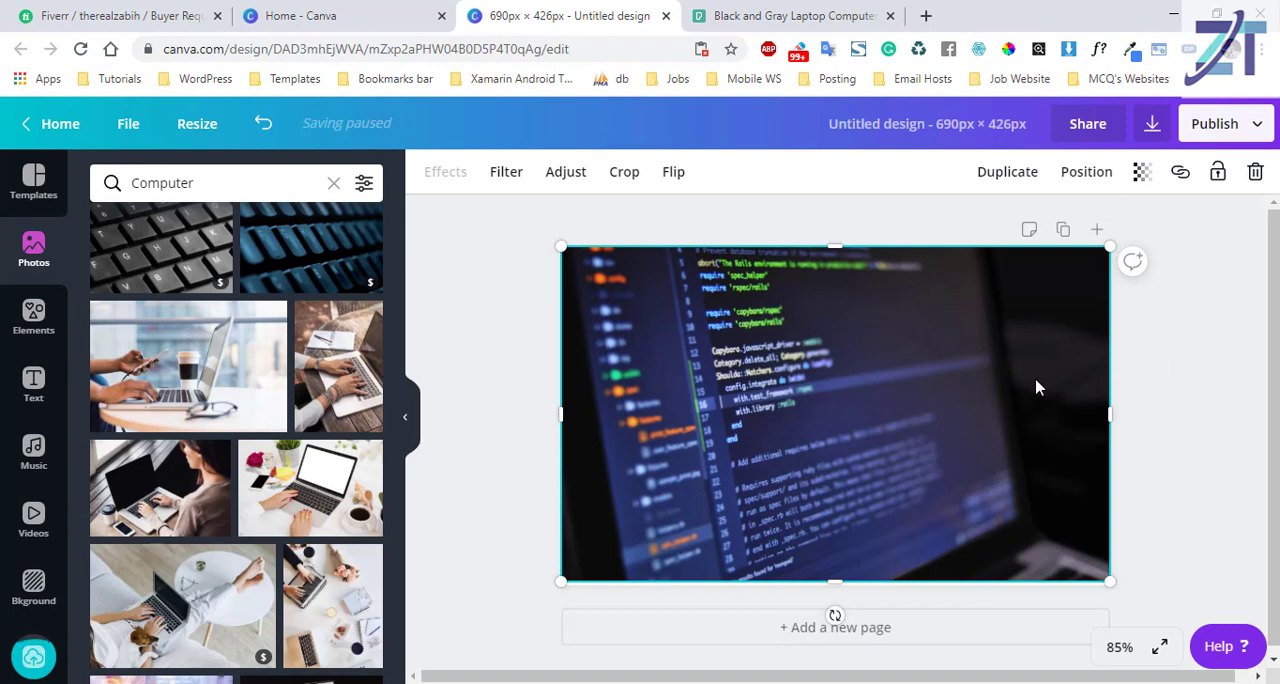
Set the background photo's transparency to 74.
{"action": "left_click", "coordinate": [1141, 172]}
{"action": "left_click_drag", "start_coordinate": [1086, 222], "coordinate": [1063, 227]}
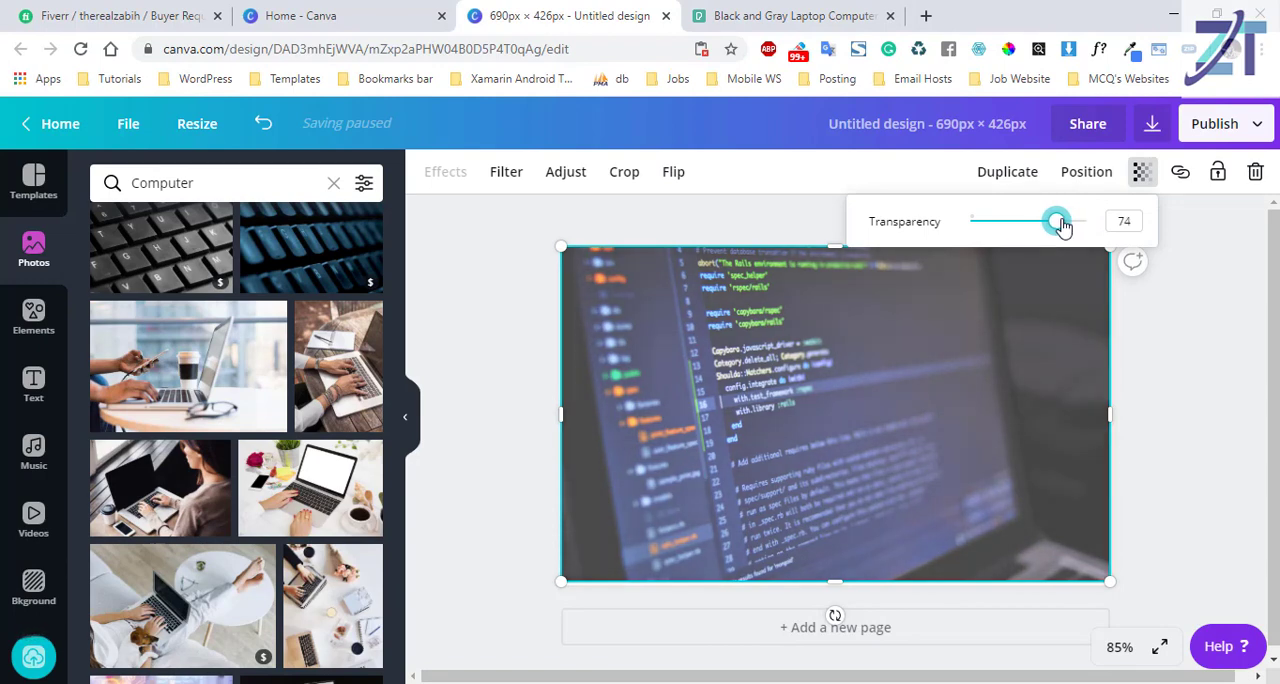
{"action": "left_click", "coordinate": [818, 457]}
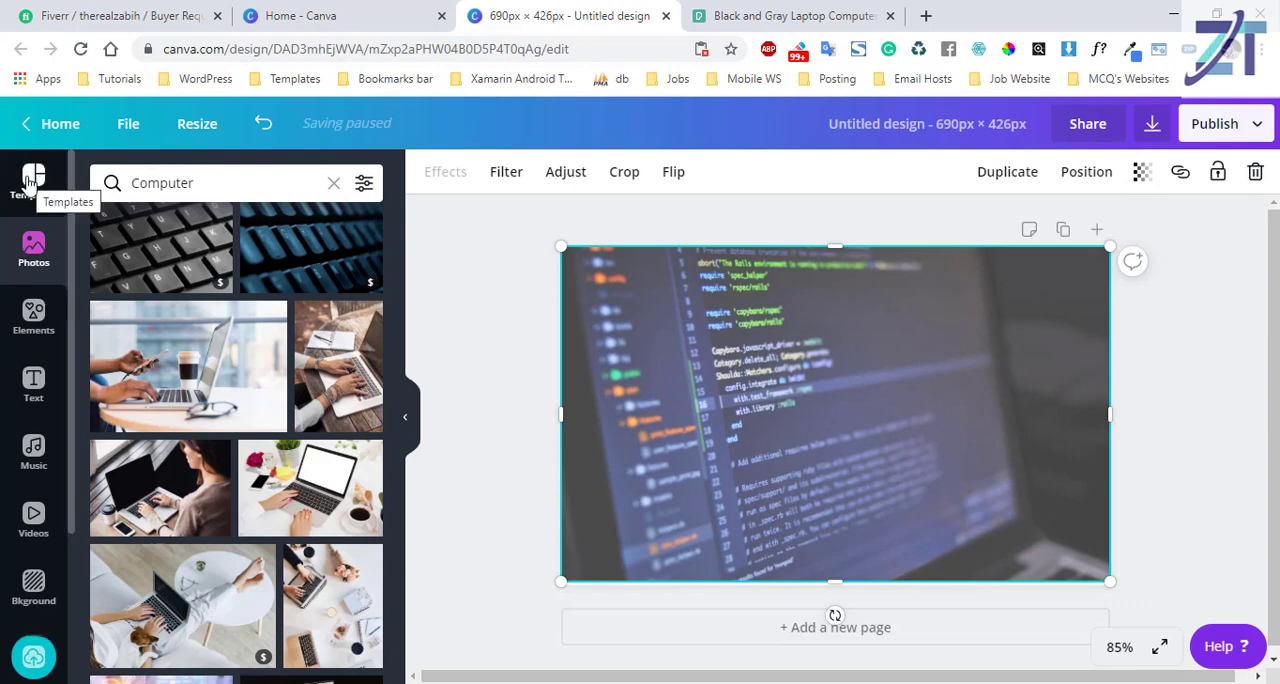
{"action": "left_click", "coordinate": [32, 392]}
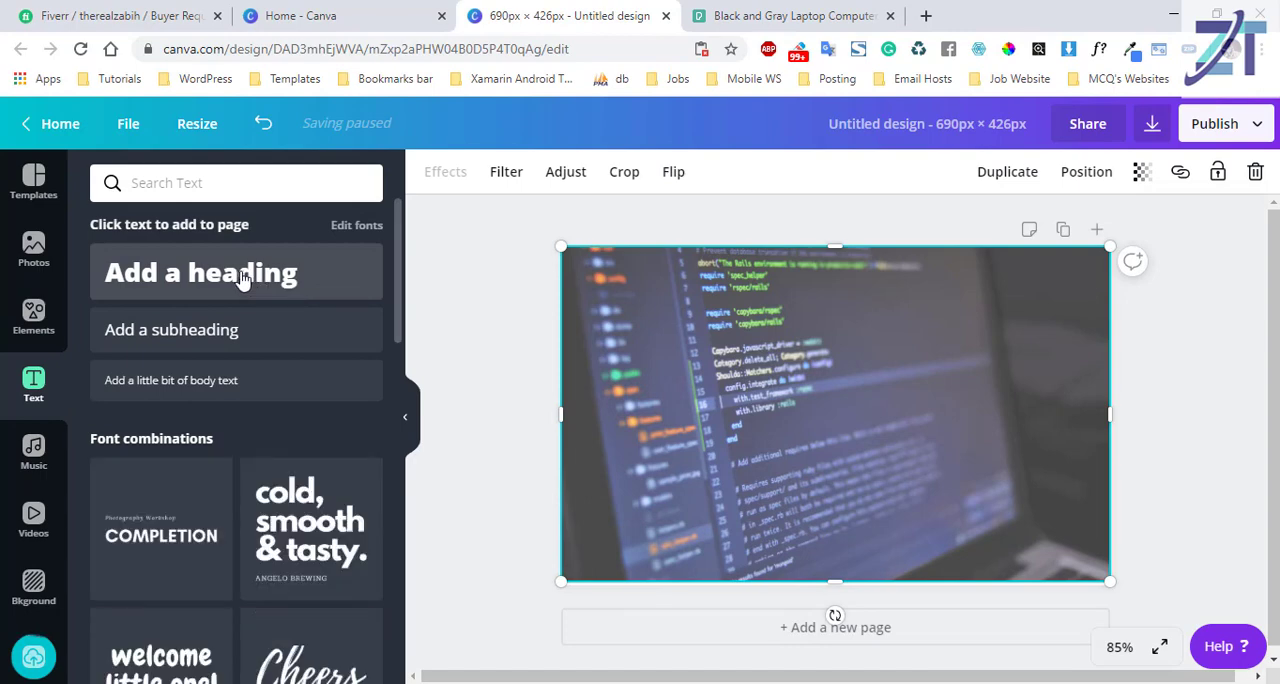
{"action": "left_click", "coordinate": [242, 278]}
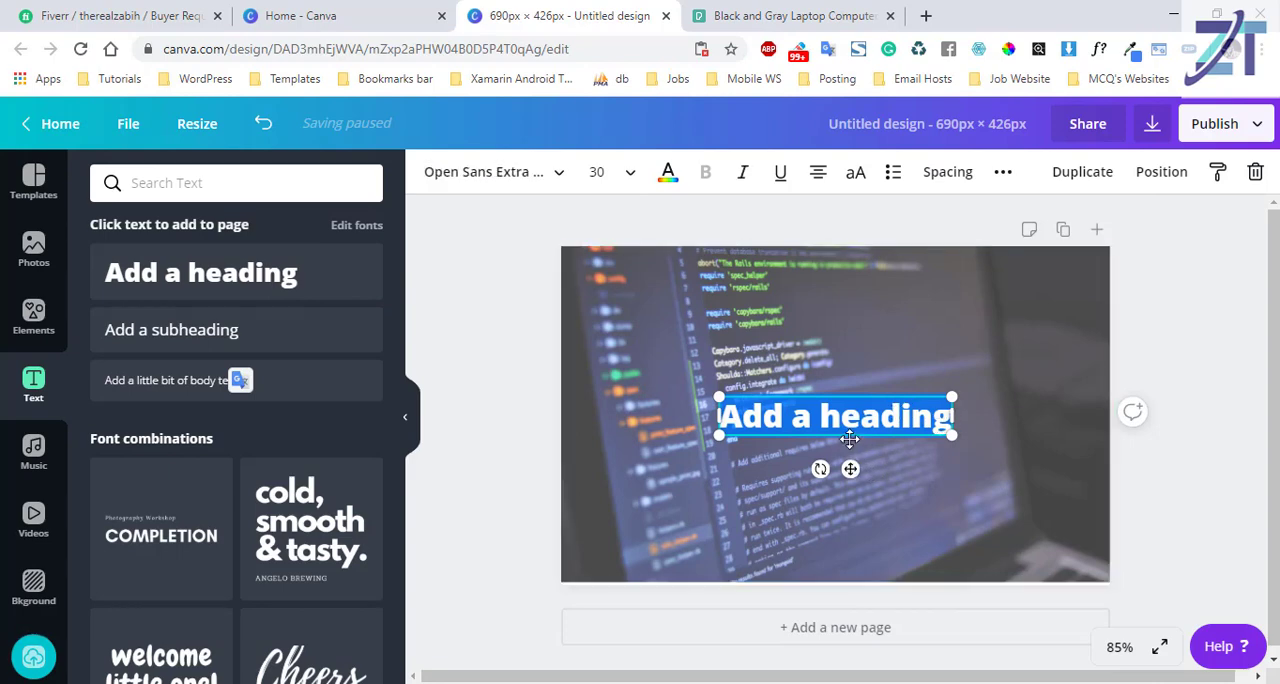
{"action": "key", "text": "BackSpace"}
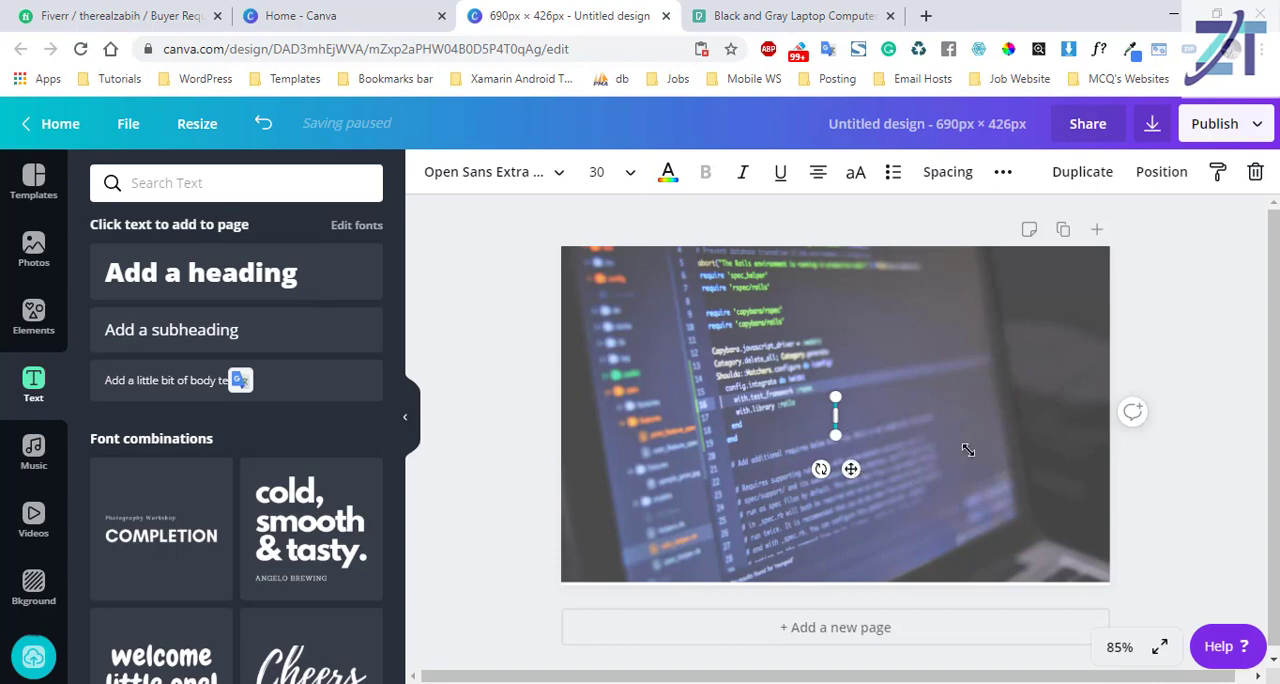
{"action": "left_click", "coordinate": [985, 387]}
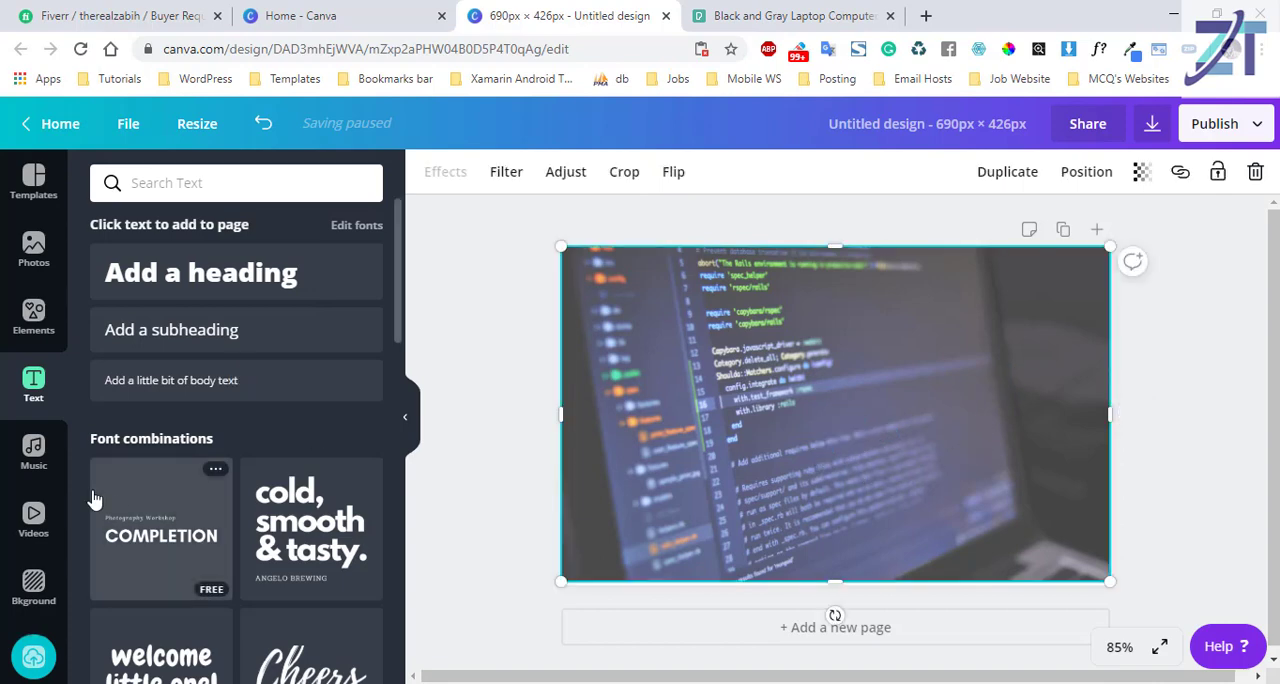
Add a square shape and reshape it into a wide rectangle over the upper middle of the photo.
{"action": "left_click", "coordinate": [35, 322]}
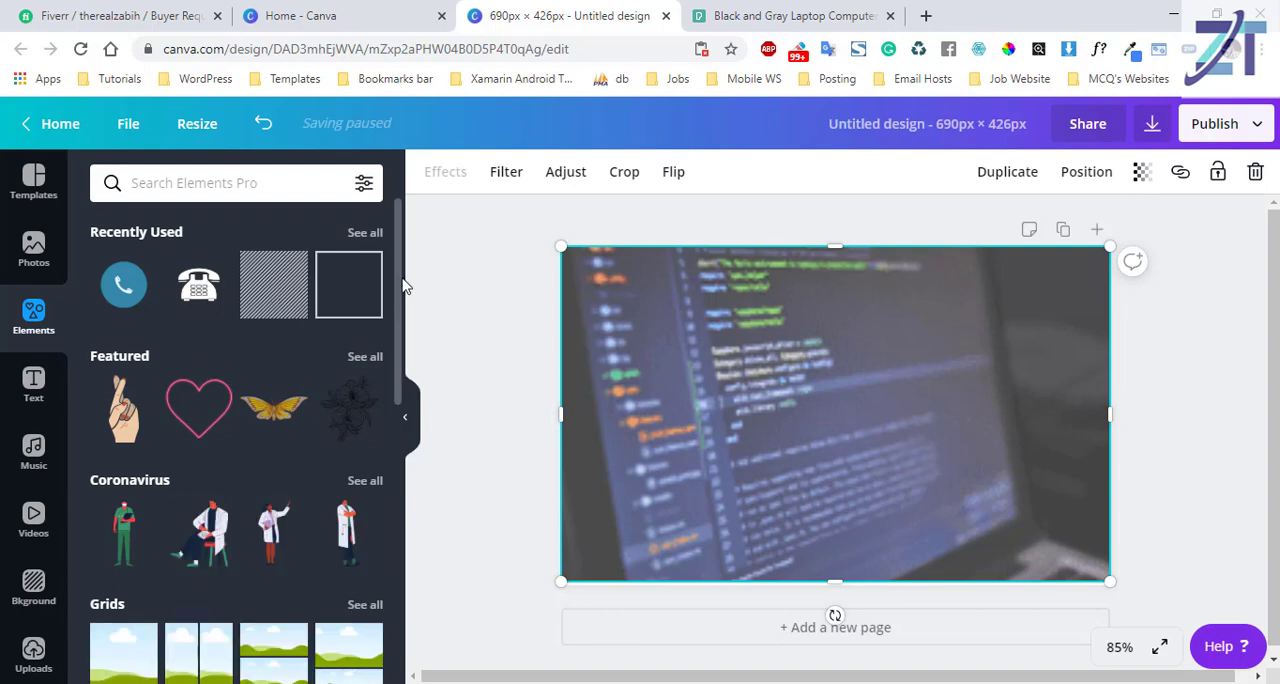
{"action": "left_click_drag", "start_coordinate": [397, 308], "coordinate": [397, 425]}
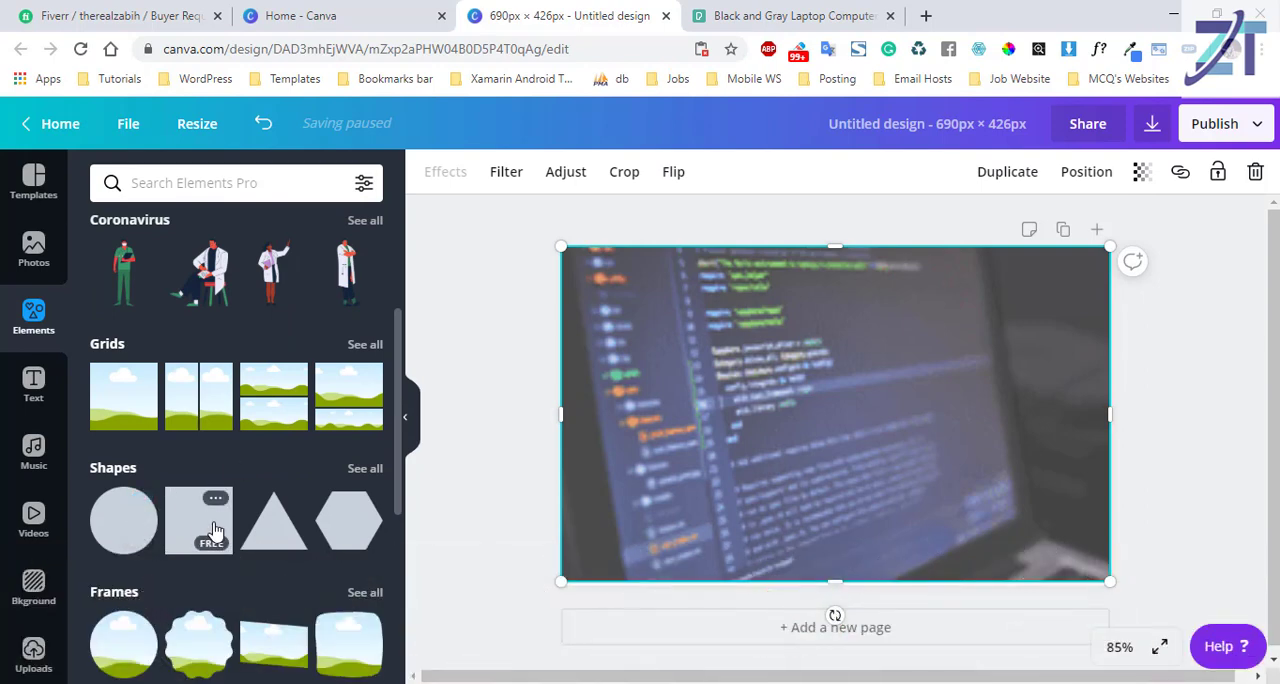
{"action": "left_click", "coordinate": [200, 527]}
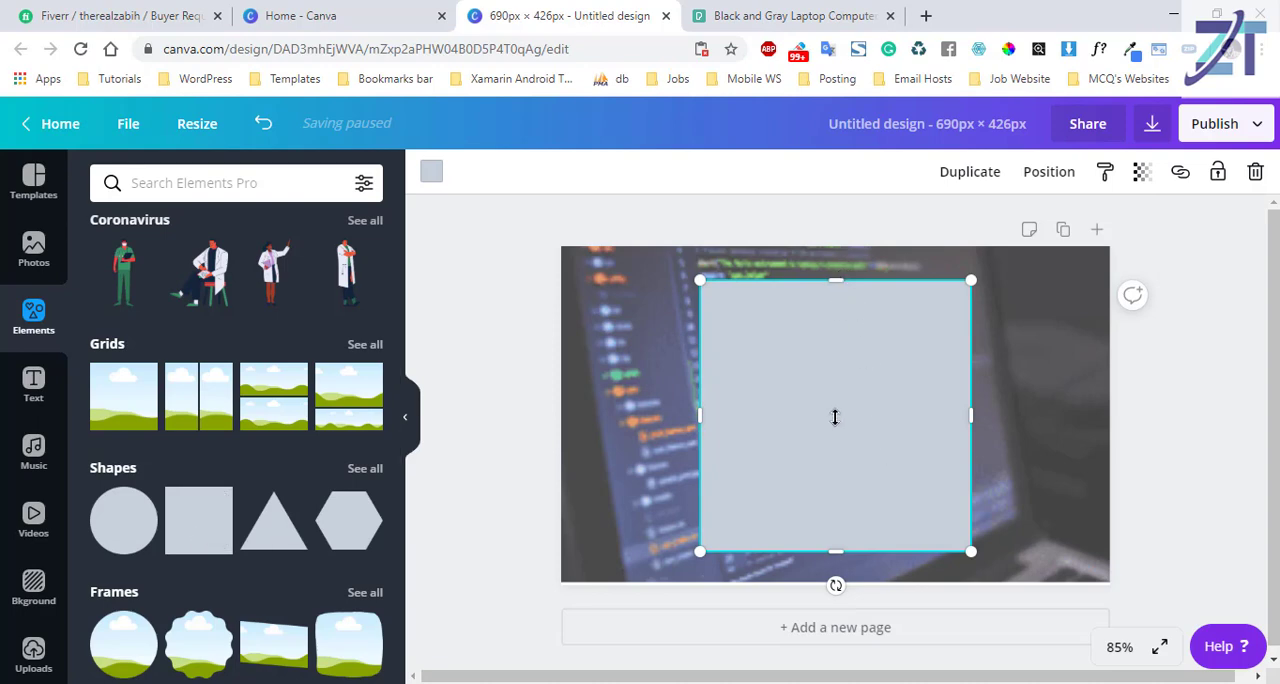
{"action": "left_click_drag", "start_coordinate": [835, 417], "coordinate": [836, 455]}
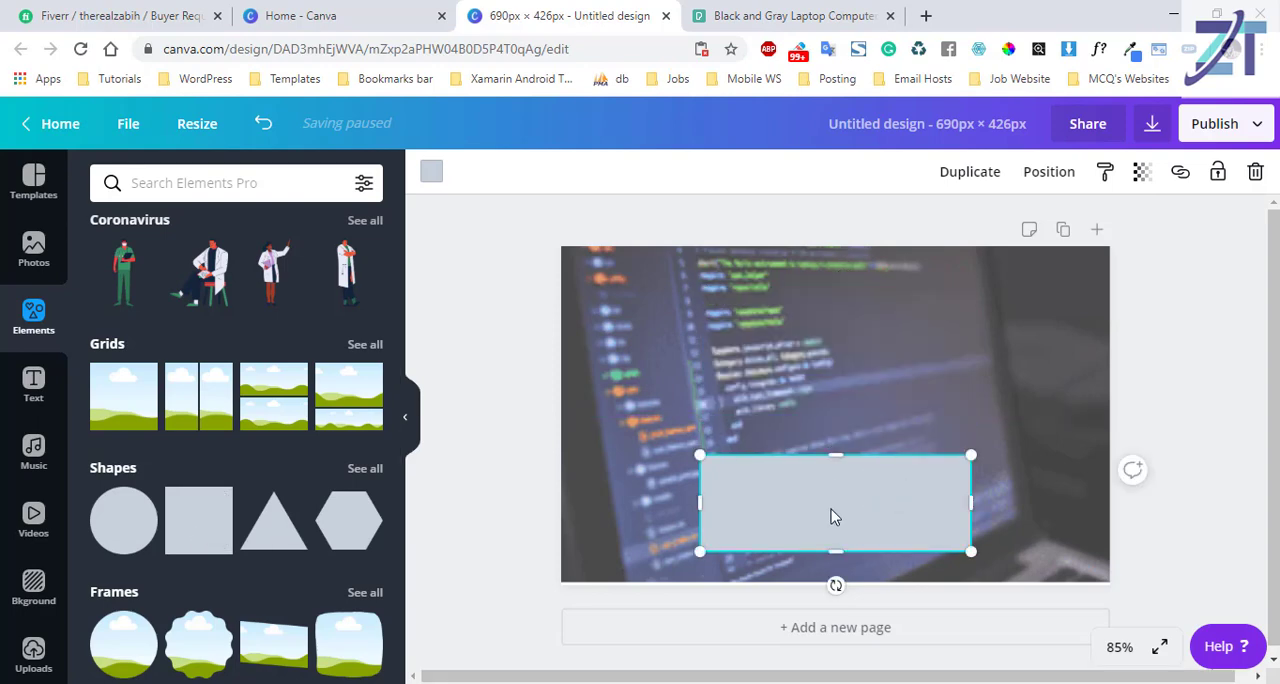
{"action": "left_click_drag", "start_coordinate": [831, 516], "coordinate": [789, 351]}
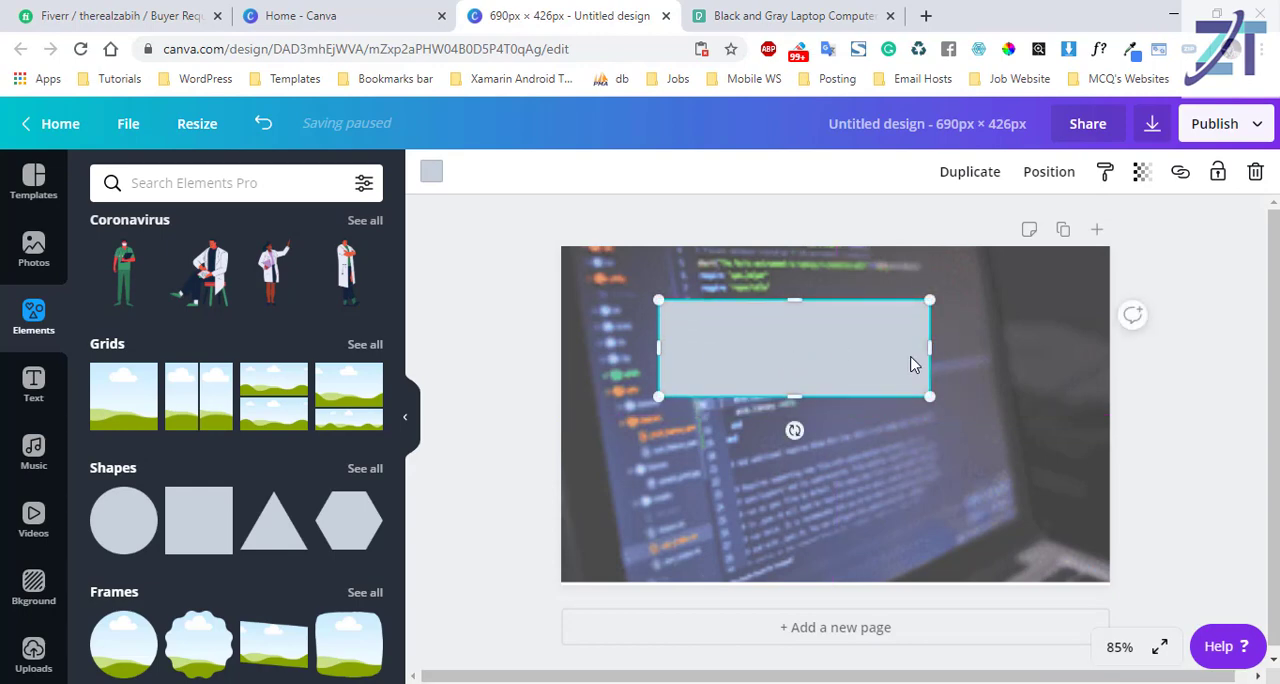
{"action": "left_click_drag", "start_coordinate": [930, 350], "coordinate": [1012, 351]}
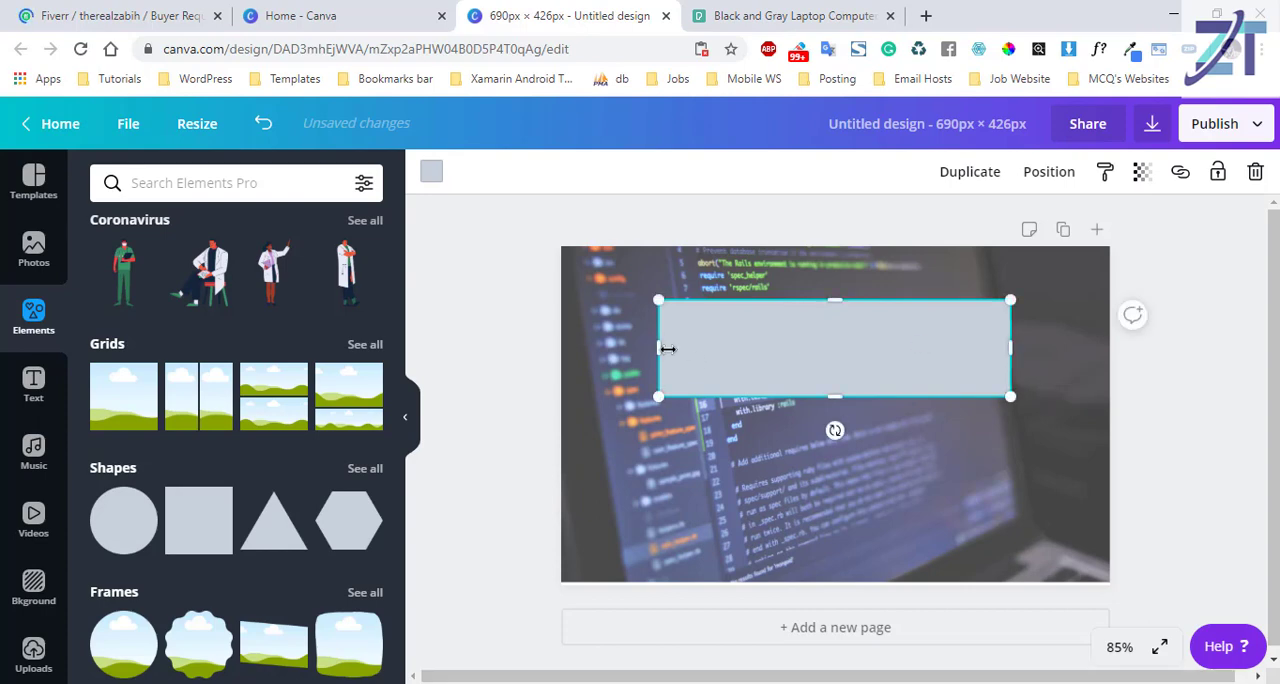
{"action": "left_click_drag", "start_coordinate": [638, 348], "coordinate": [610, 349]}
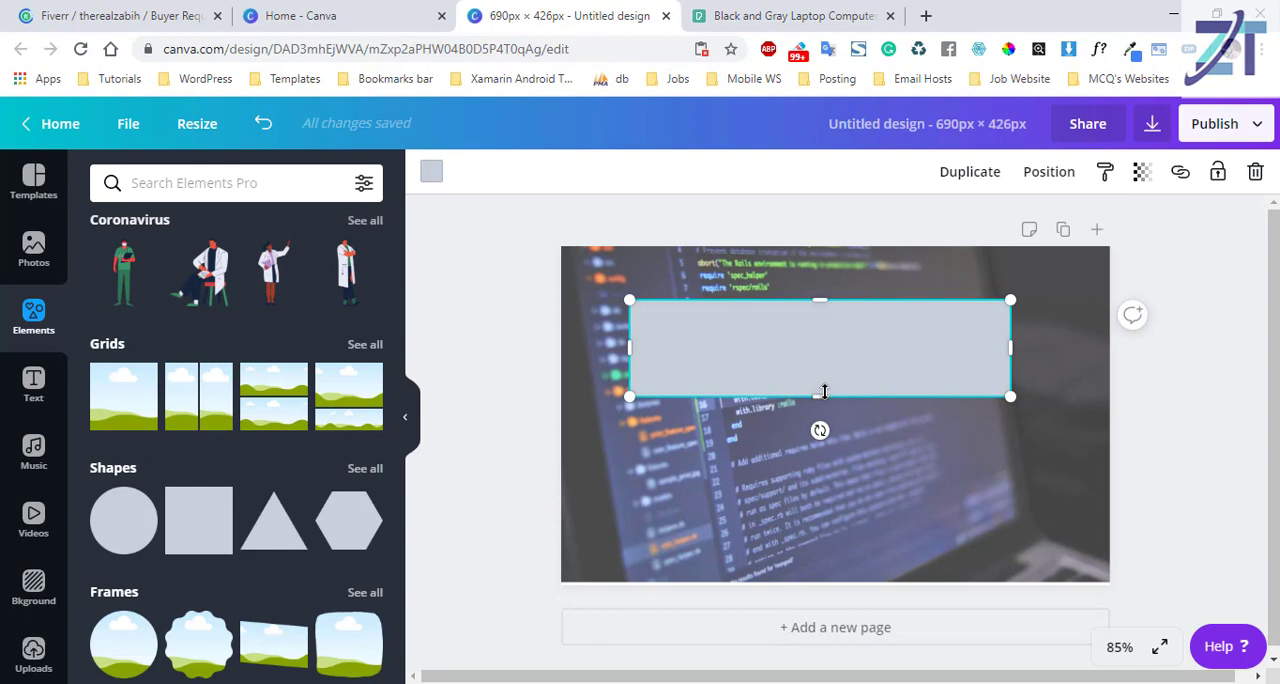
{"action": "left_click_drag", "start_coordinate": [826, 428], "coordinate": [828, 447]}
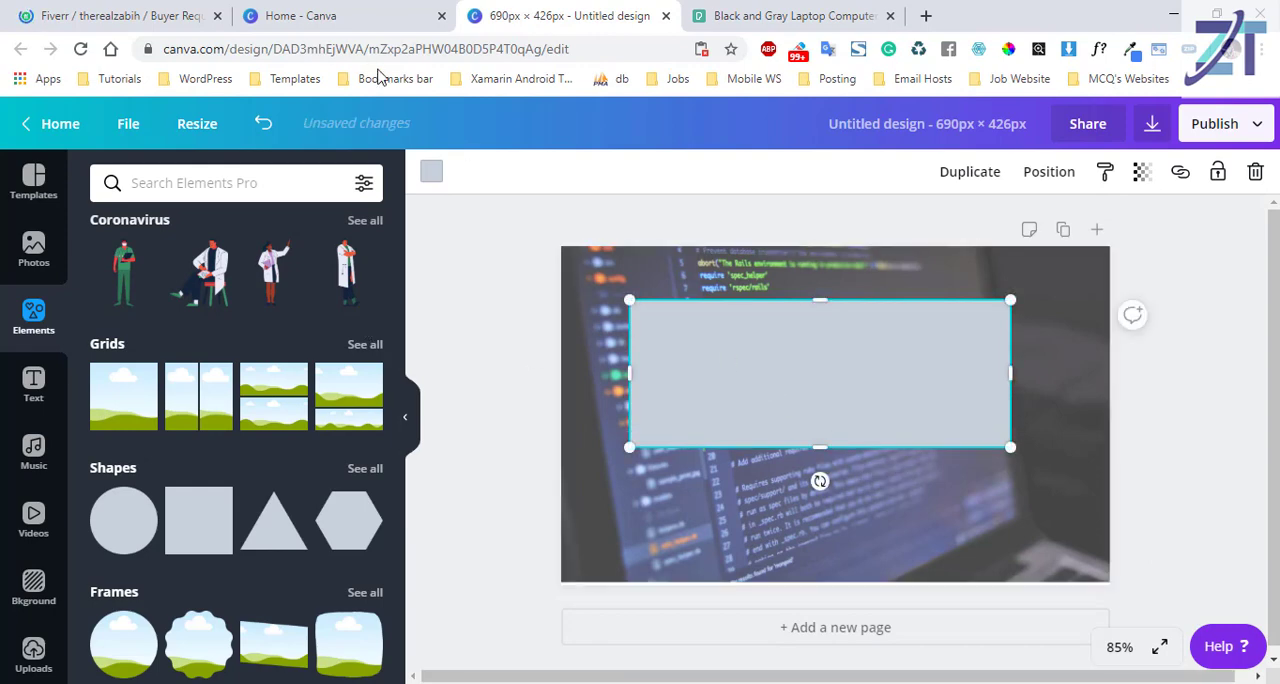
Try light blue and navy on the rectangle, and settle on the near-black colour from the photo colours.
{"action": "left_click", "coordinate": [431, 172]}
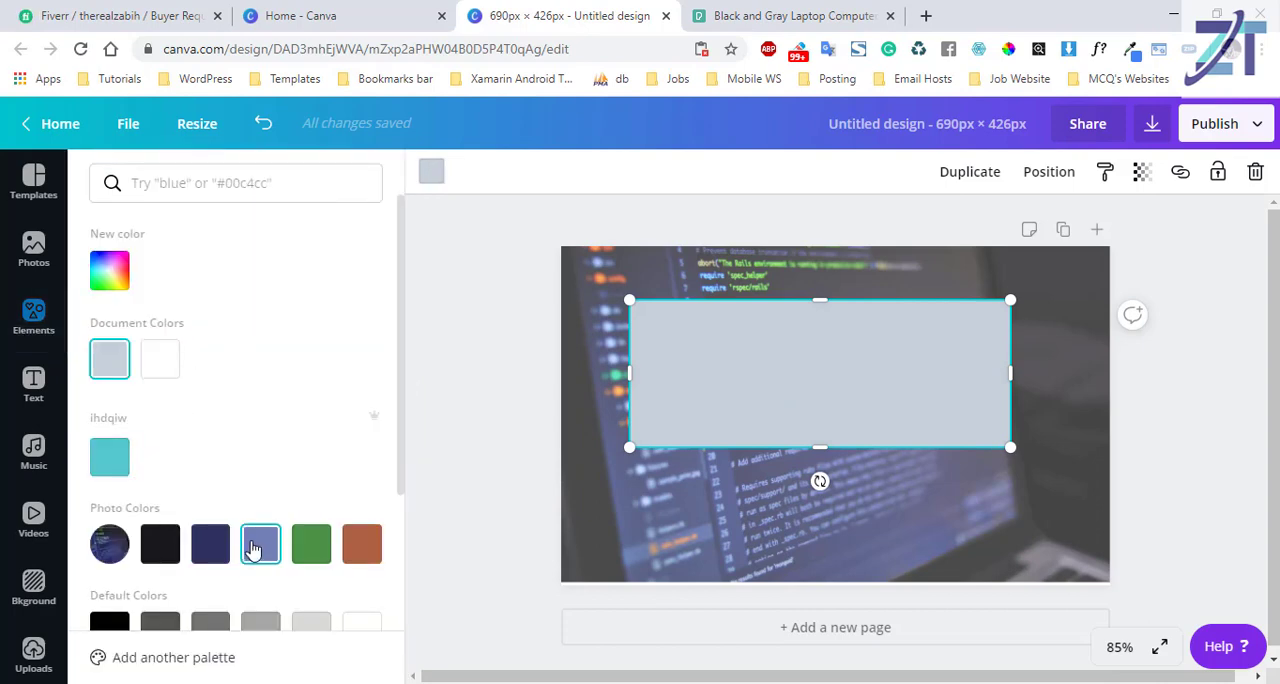
{"action": "left_click", "coordinate": [258, 545]}
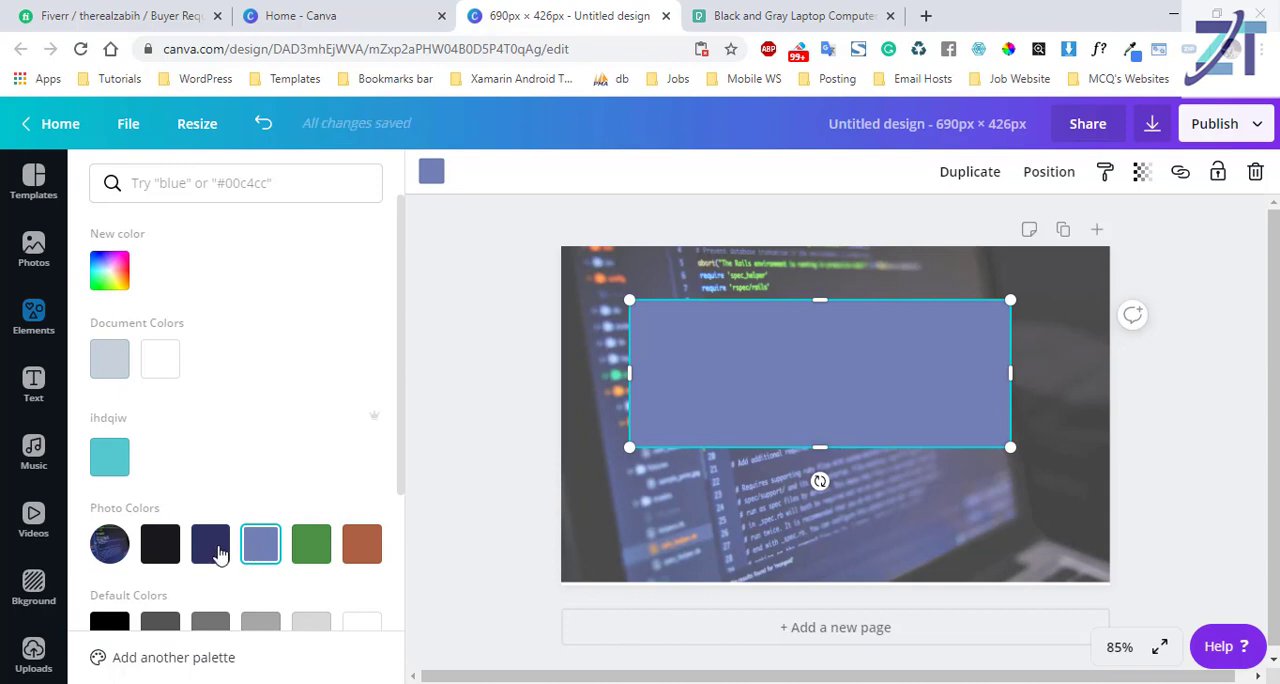
{"action": "left_click", "coordinate": [209, 545]}
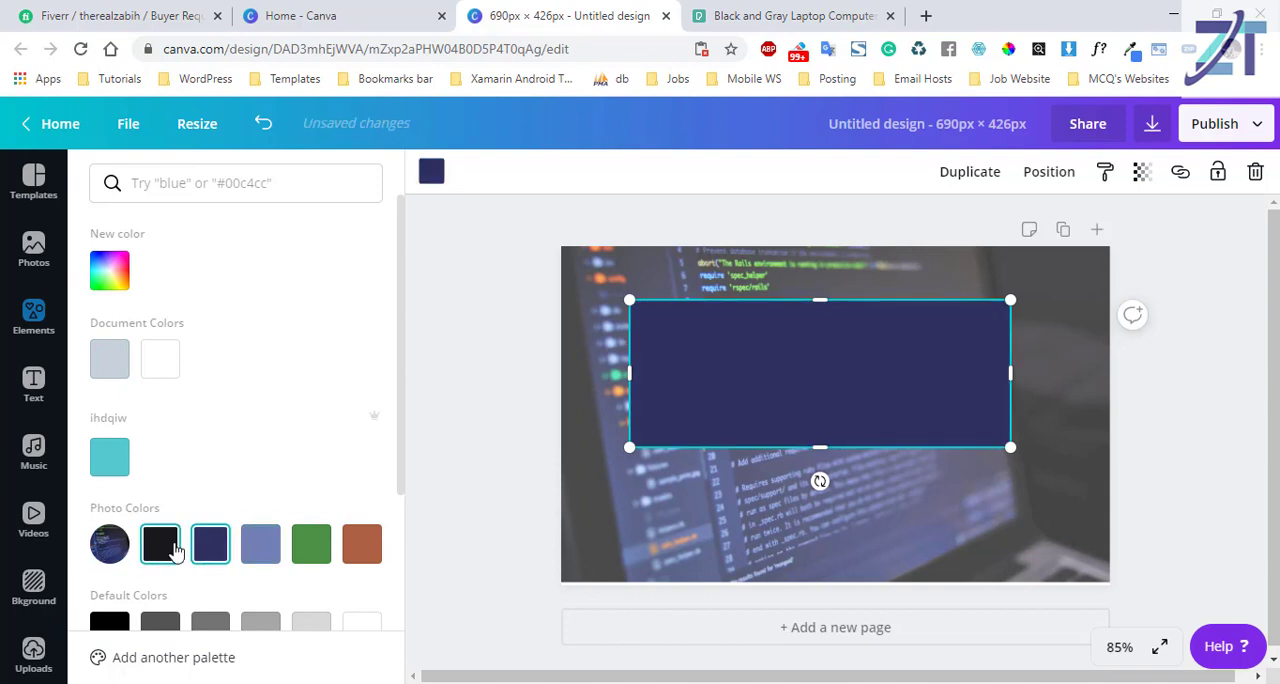
{"action": "left_click", "coordinate": [176, 544]}
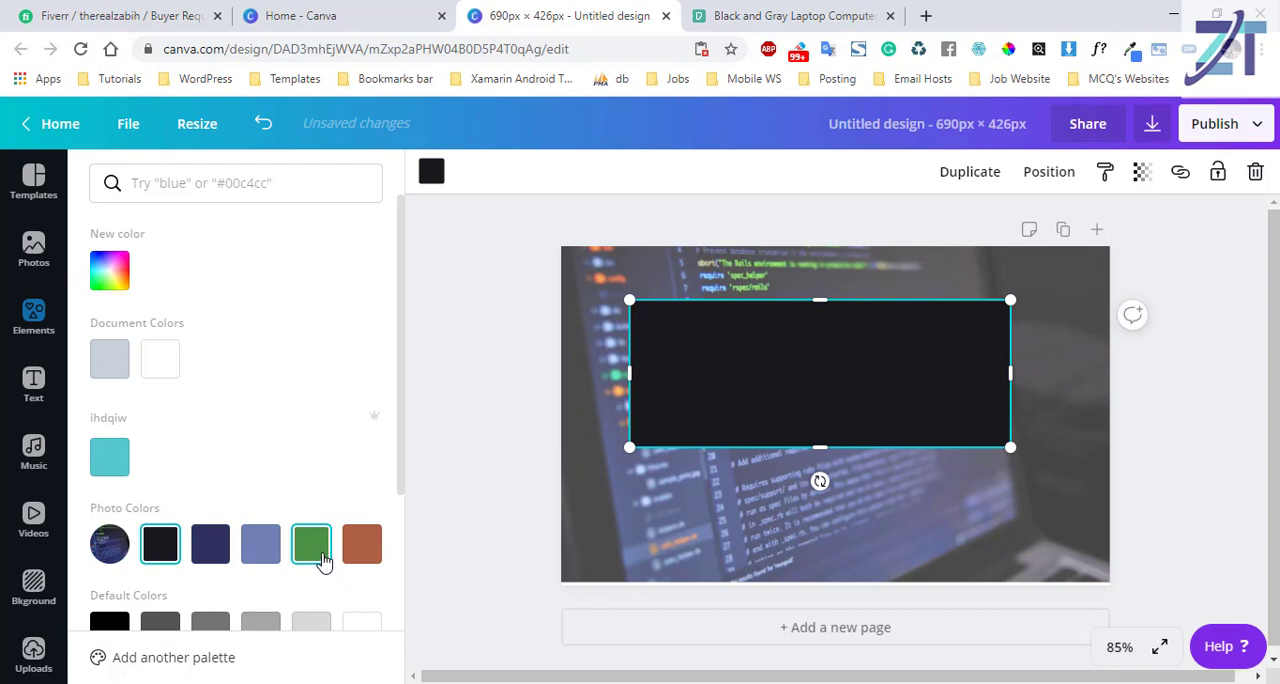
{"action": "left_click_drag", "start_coordinate": [400, 423], "coordinate": [383, 336]}
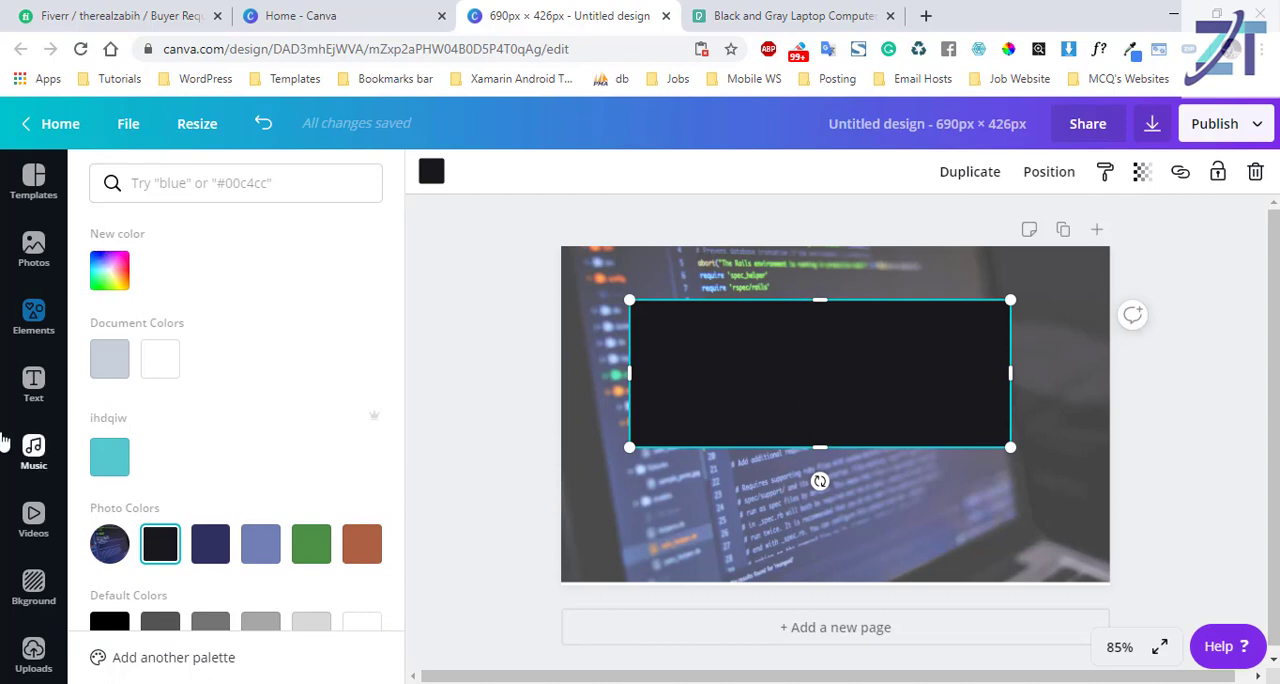
Add a heading text box and place it centred on the upper part of the black rectangle.
{"action": "left_click", "coordinate": [32, 388]}
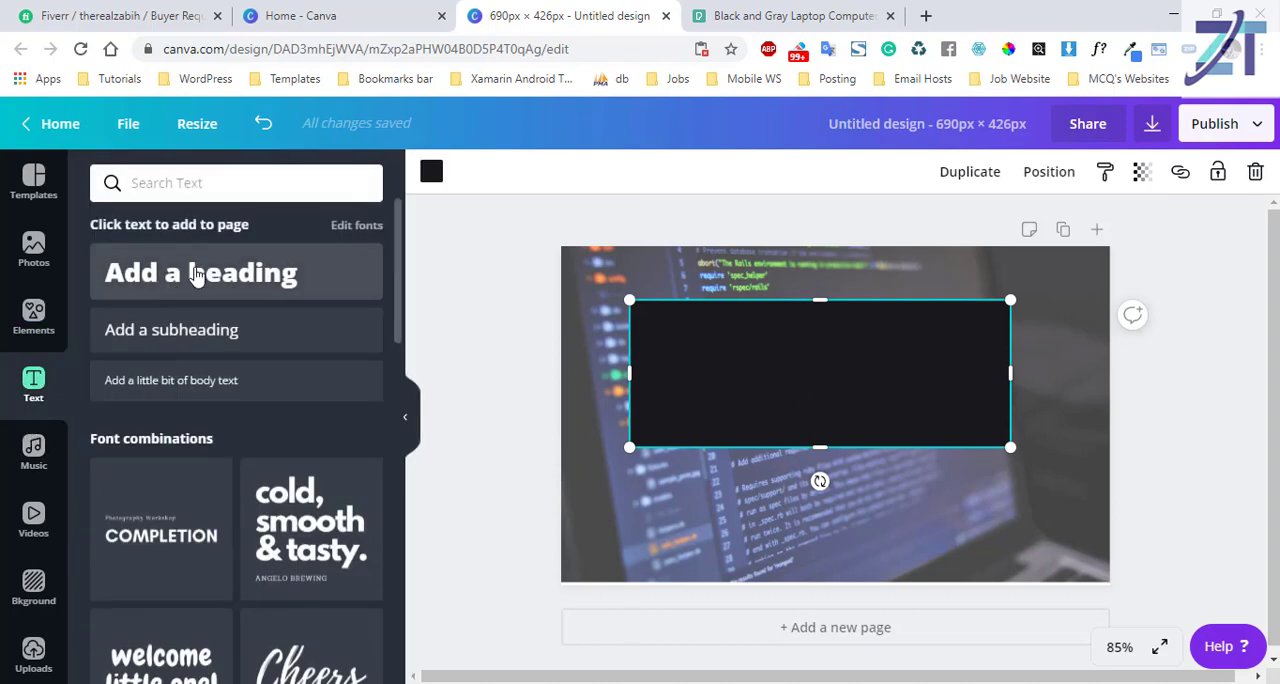
{"action": "left_click", "coordinate": [197, 276]}
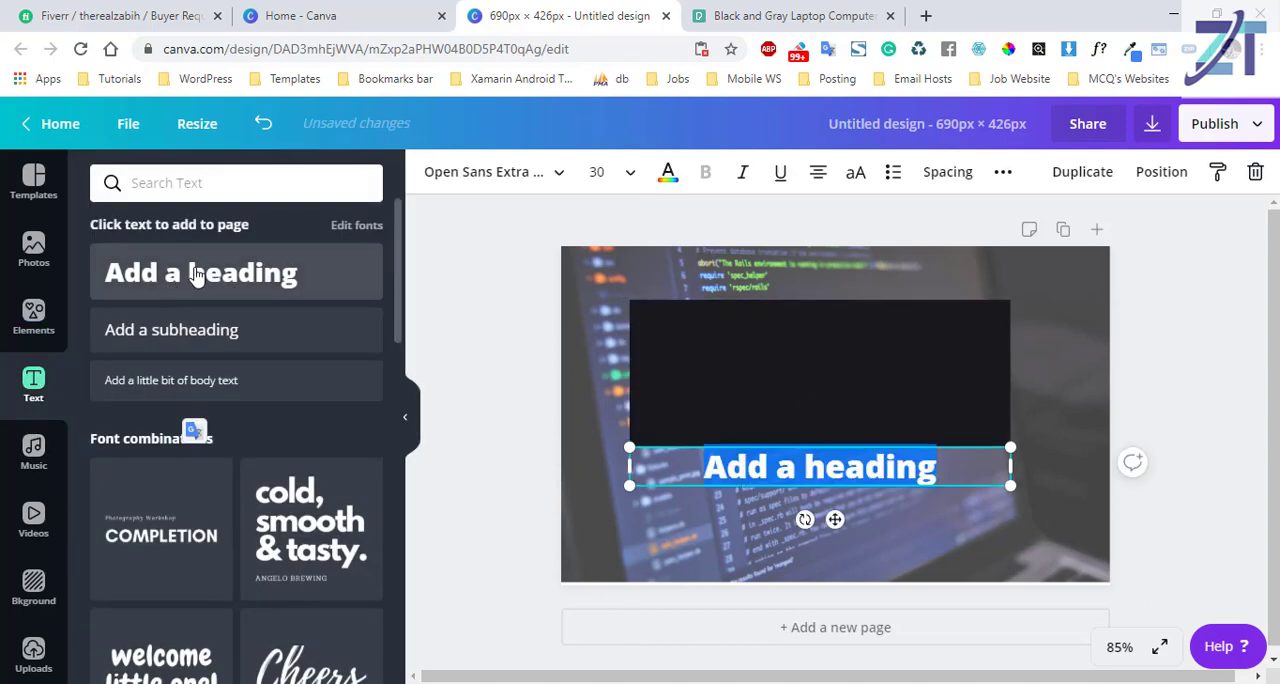
{"action": "left_click", "coordinate": [798, 388]}
{"action": "left_click_drag", "start_coordinate": [797, 383], "coordinate": [797, 361]}
{"action": "key", "text": "ctrl+z"}
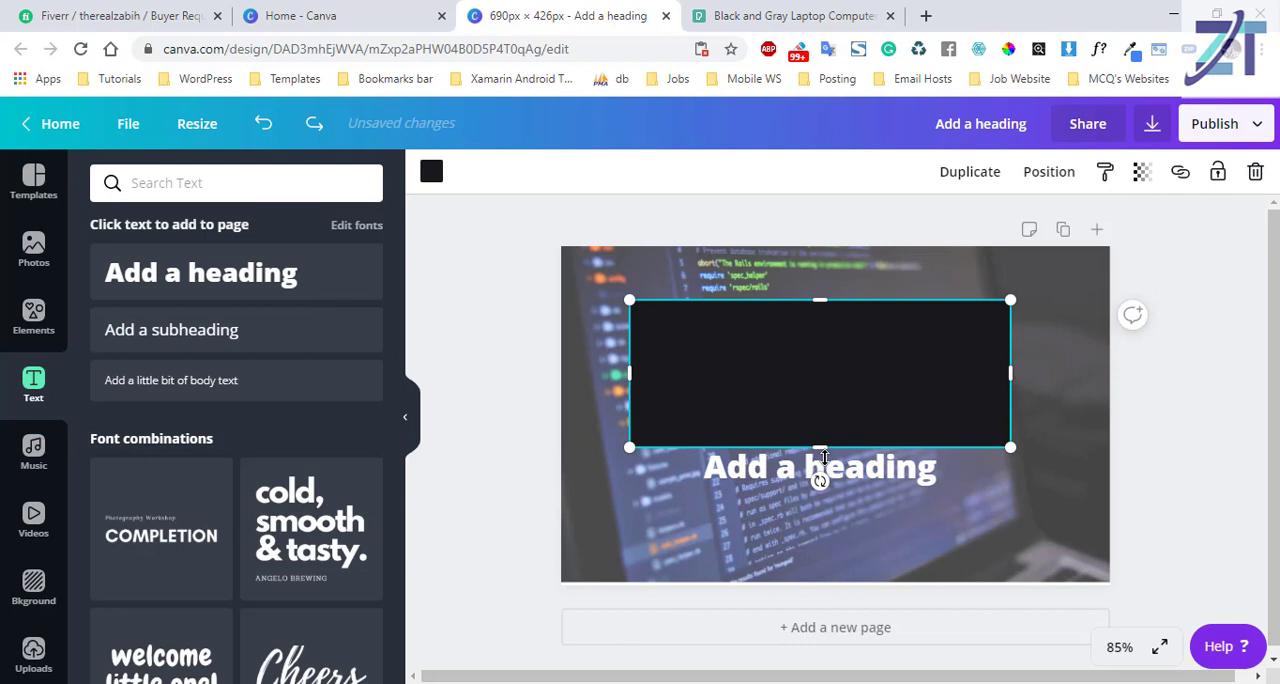
{"action": "left_click", "coordinate": [898, 482]}
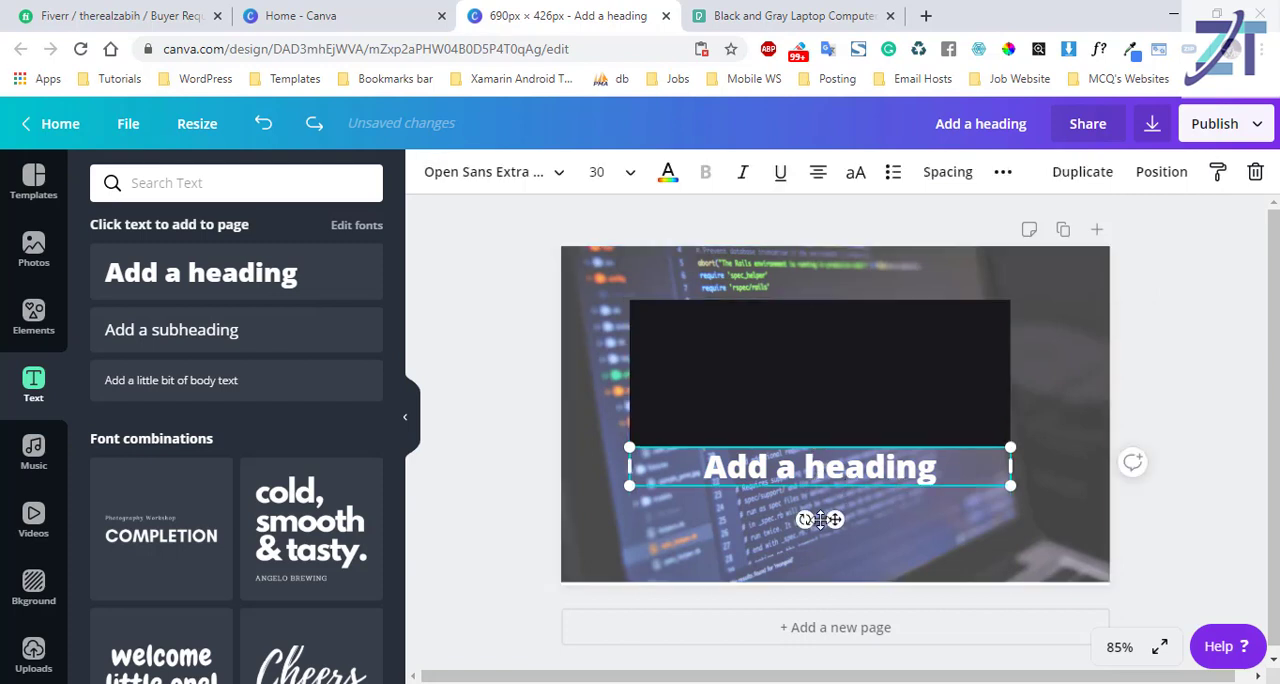
{"action": "left_click_drag", "start_coordinate": [836, 467], "coordinate": [836, 343]}
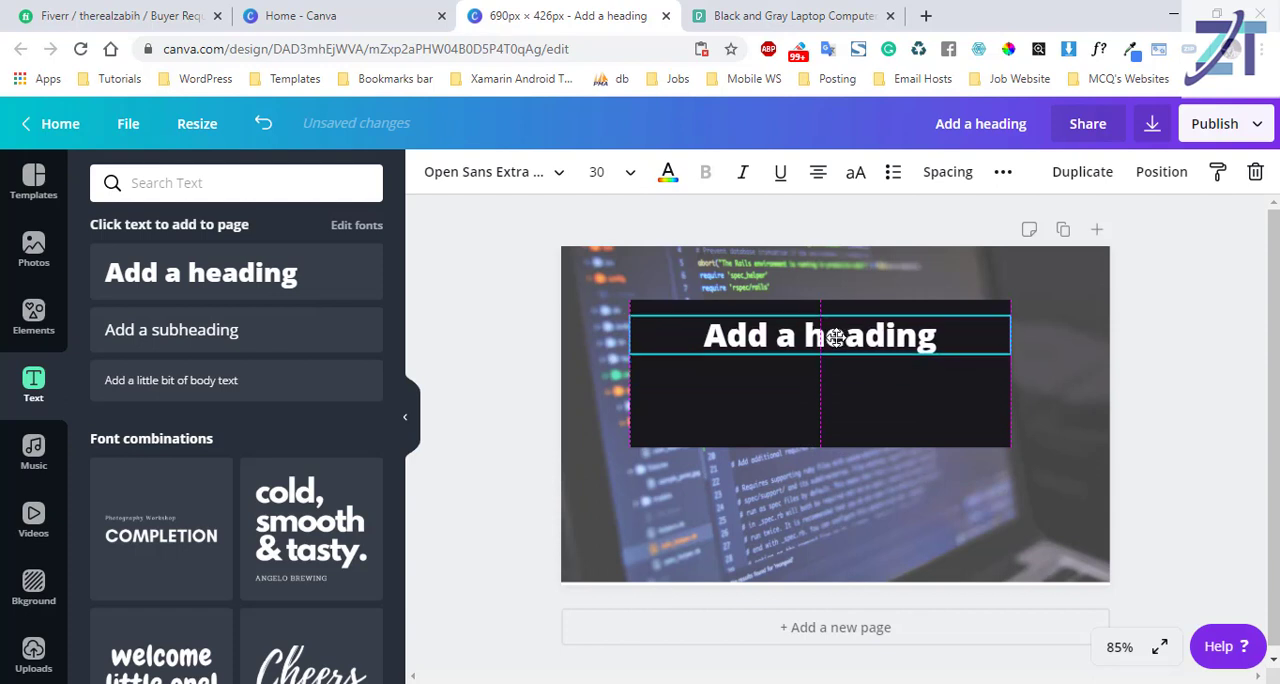
Replace the placeholder heading text with "Design WordPress Website".
{"action": "double_click", "coordinate": [838, 343]}
{"action": "left_click", "coordinate": [800, 343]}
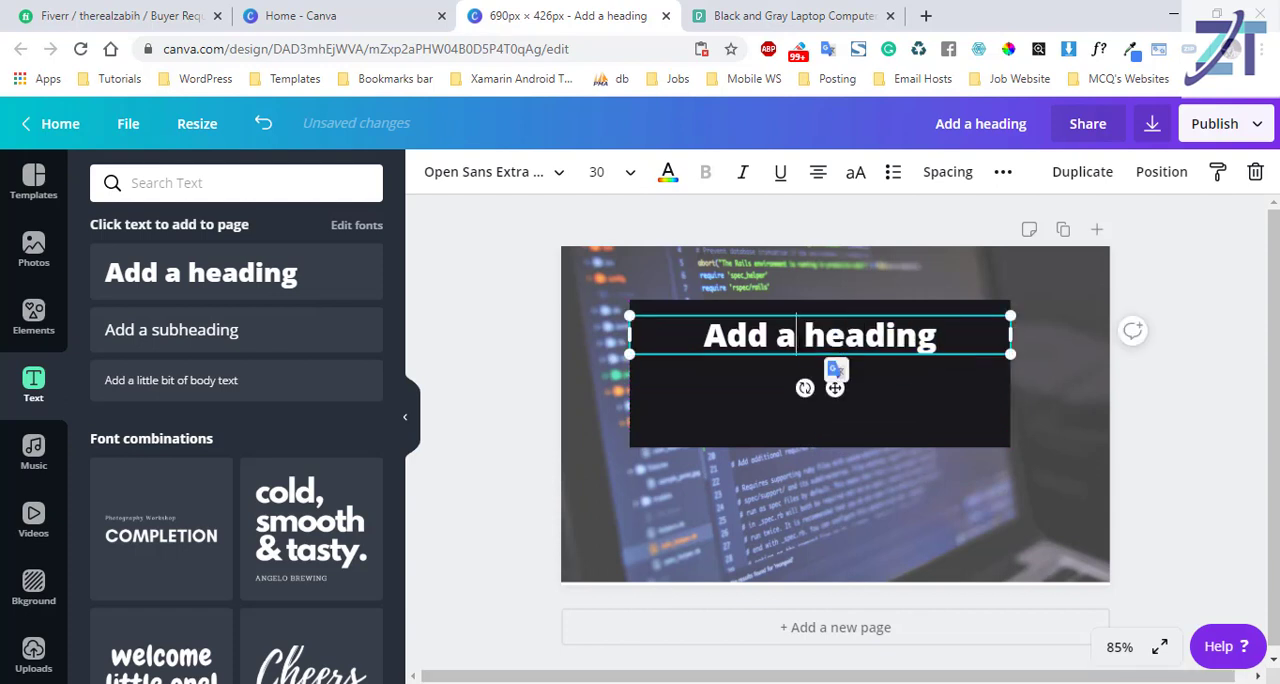
{"action": "key", "text": "ctrl+a"}
{"action": "type", "text": "WordPRe"}
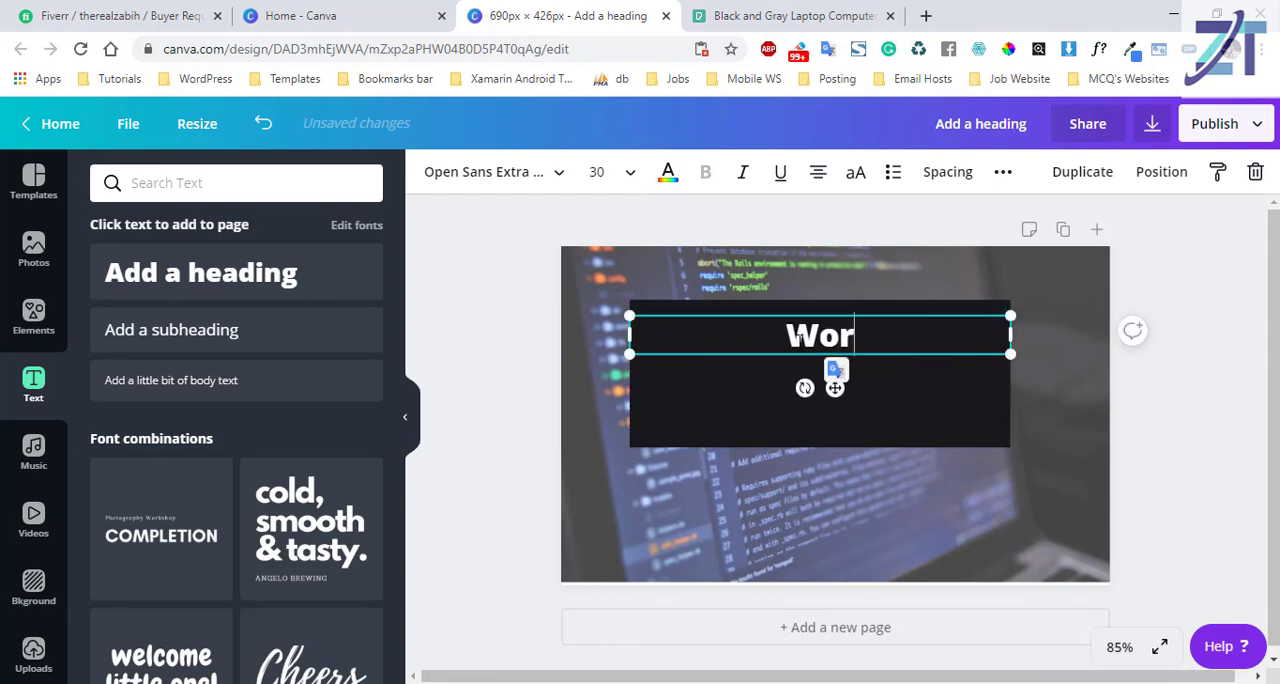
{"action": "key", "text": "BackSpace"}
{"action": "key", "text": "BackSpace"}
{"action": "type", "text": "re"}
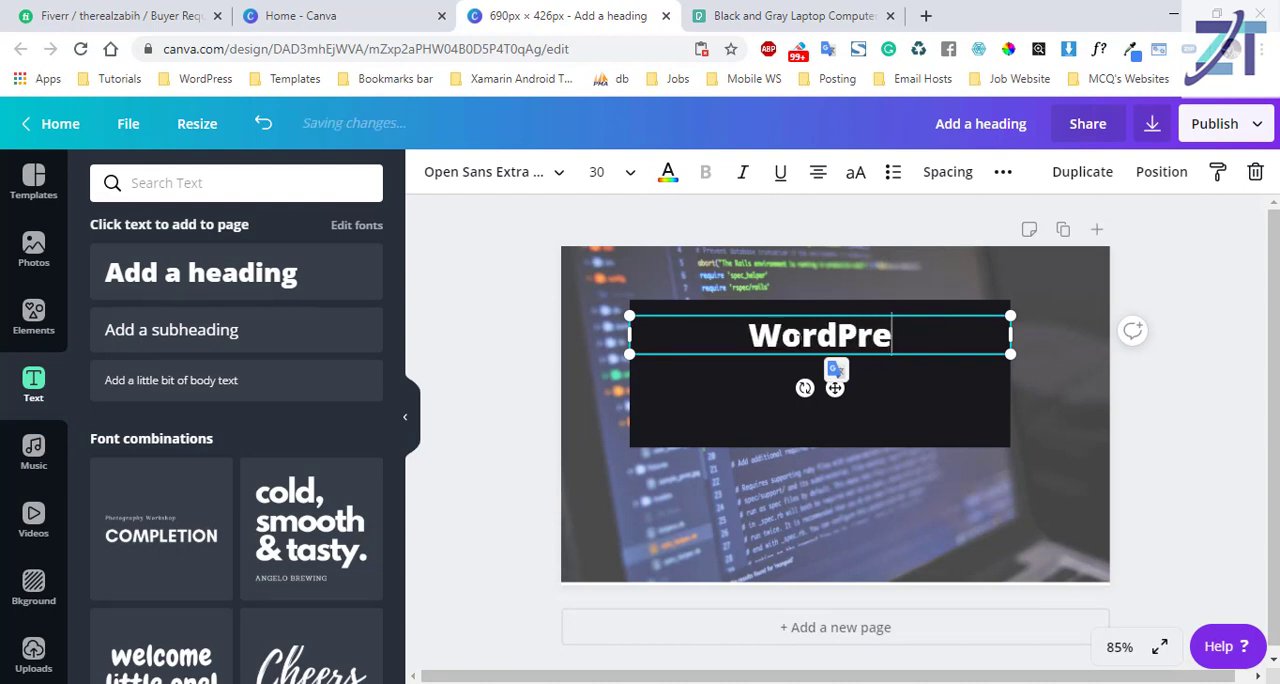
{"action": "type", "text": "ss Website"}
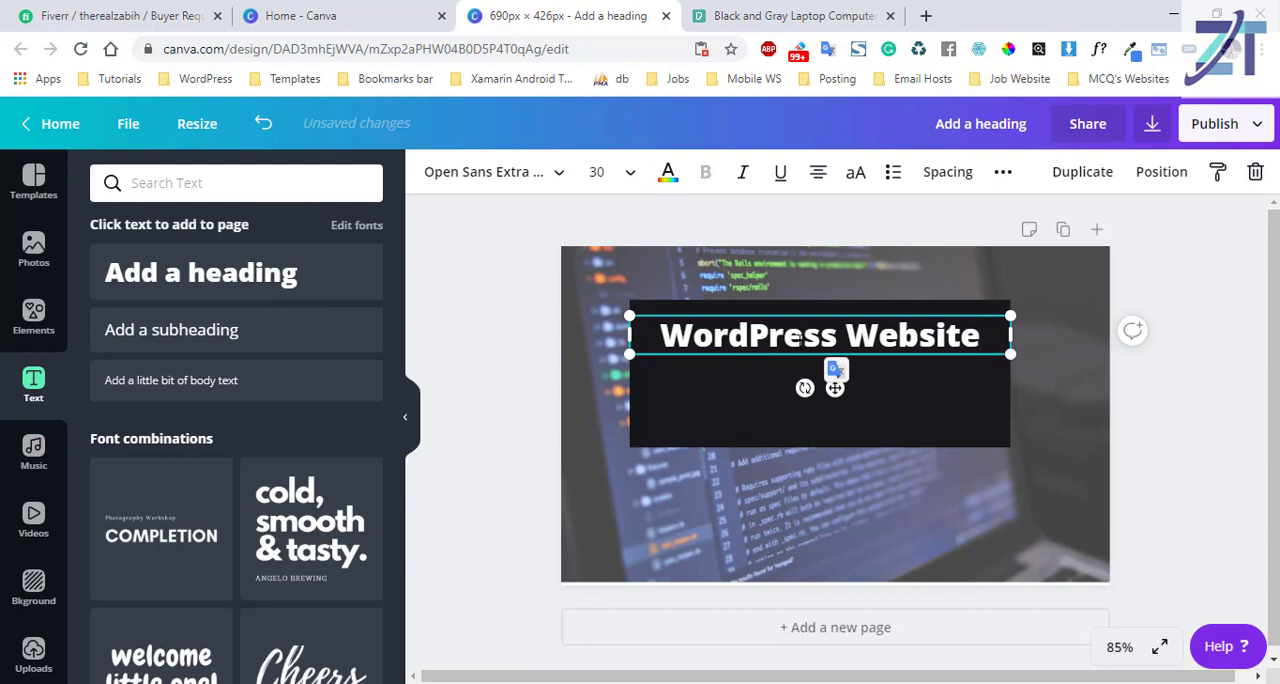
{"action": "type", "text": "Des"}
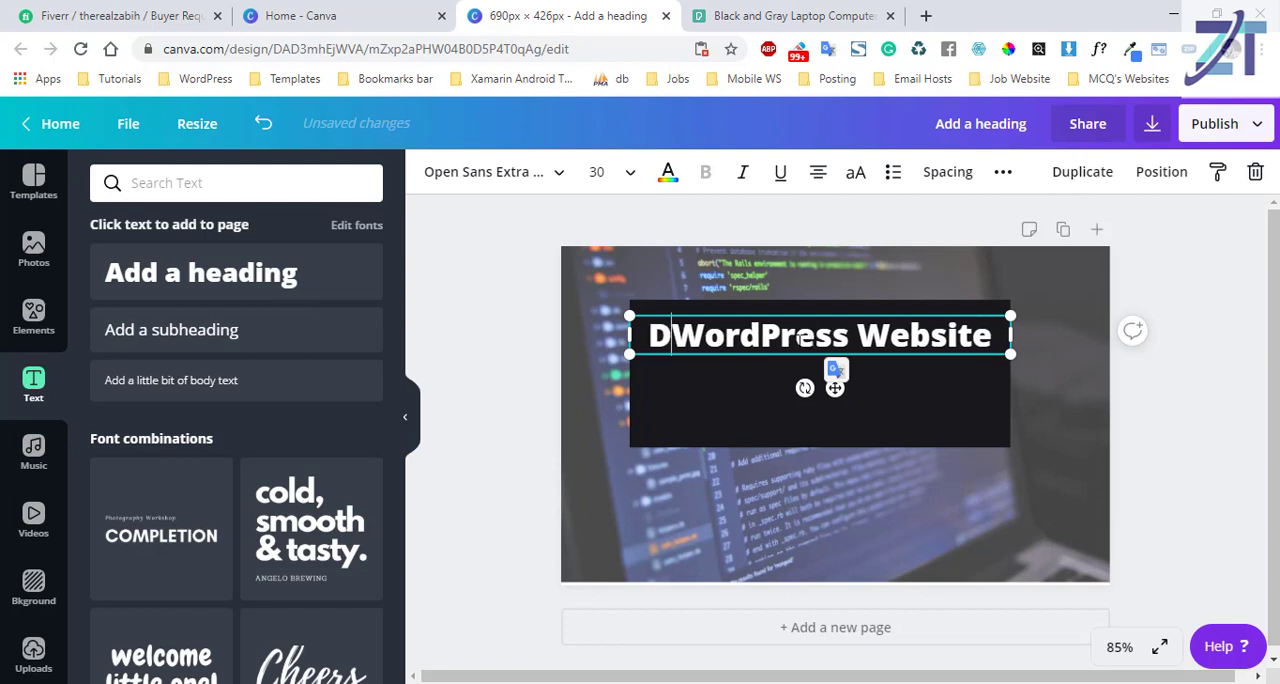
{"action": "type", "text": "ign"}
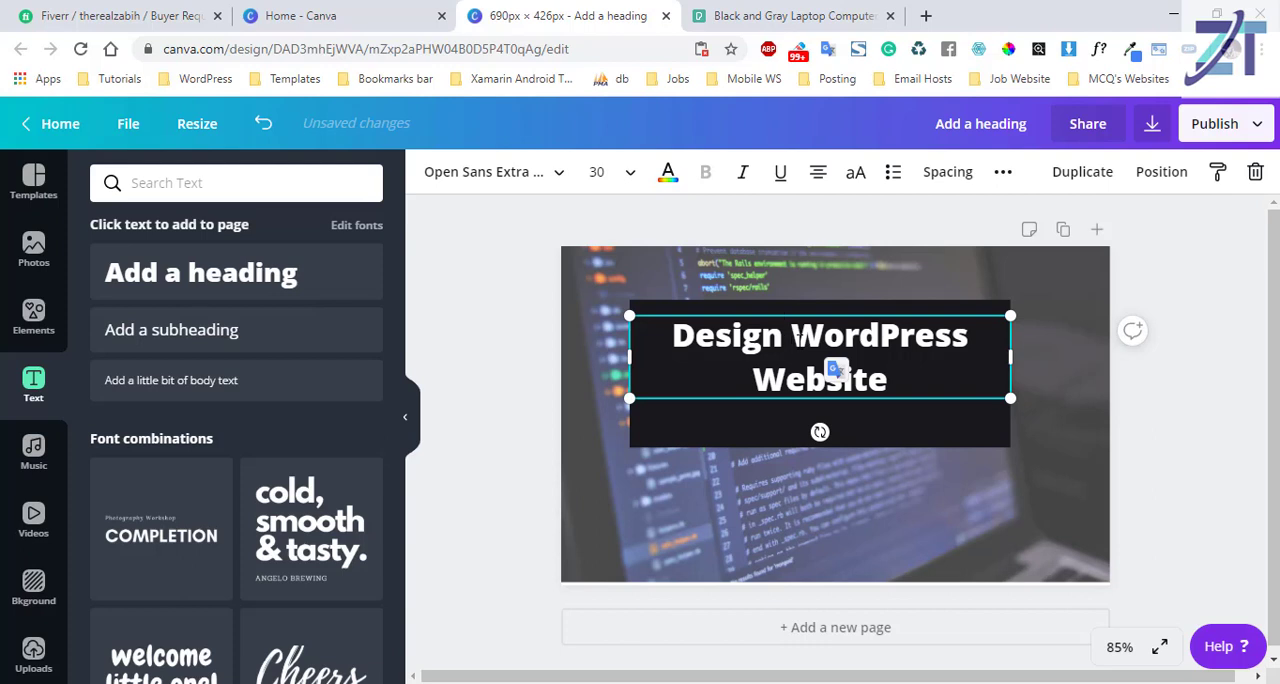
Reduce the font size of the whole heading to 24.
{"action": "key", "text": "ctrl+a"}
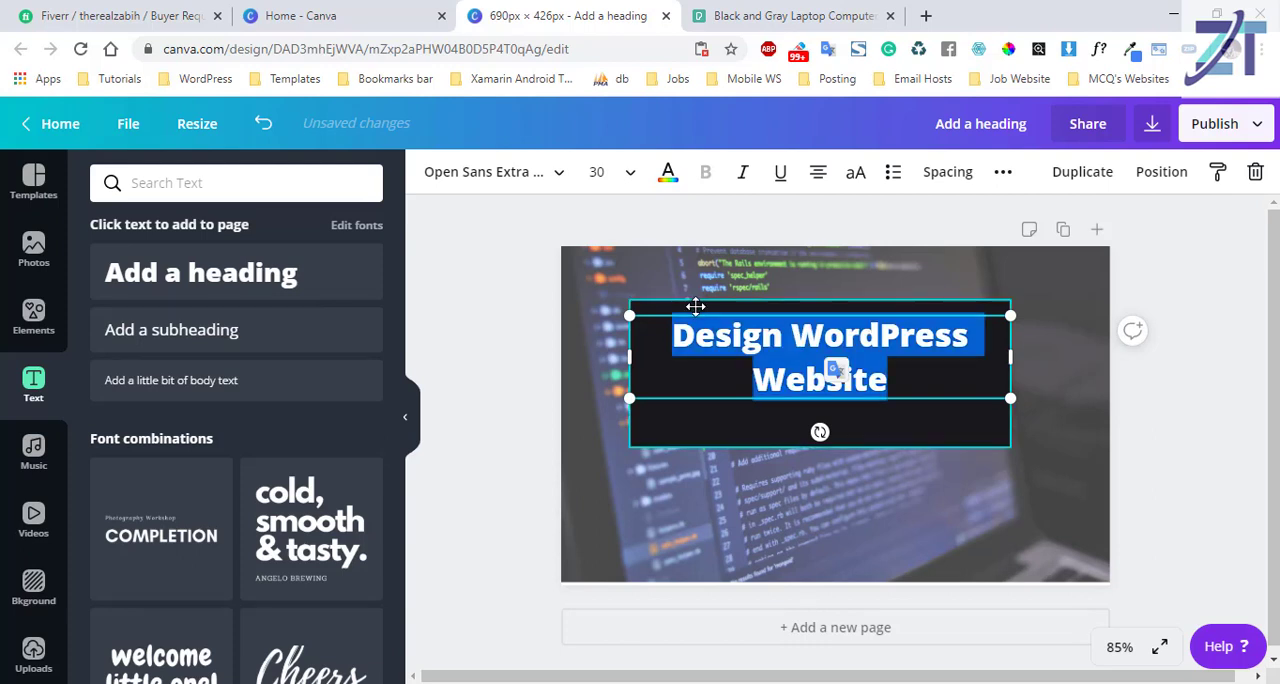
{"action": "left_click", "coordinate": [633, 188]}
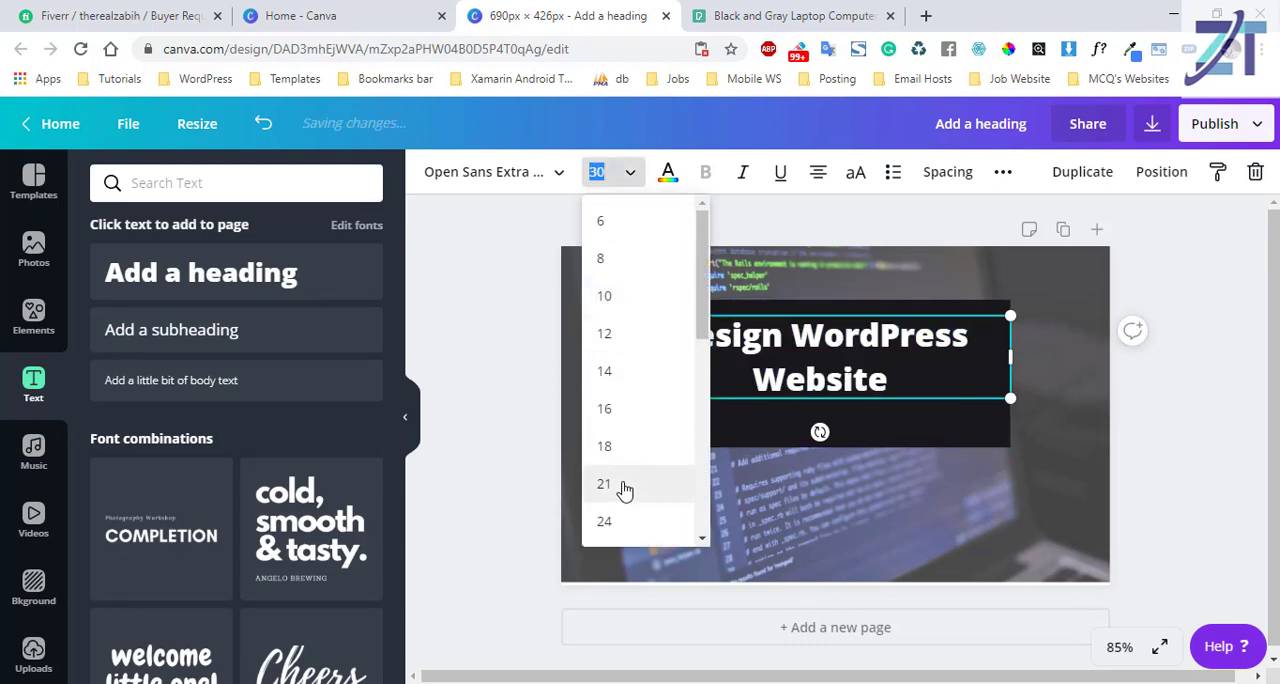
{"action": "left_click", "coordinate": [607, 521]}
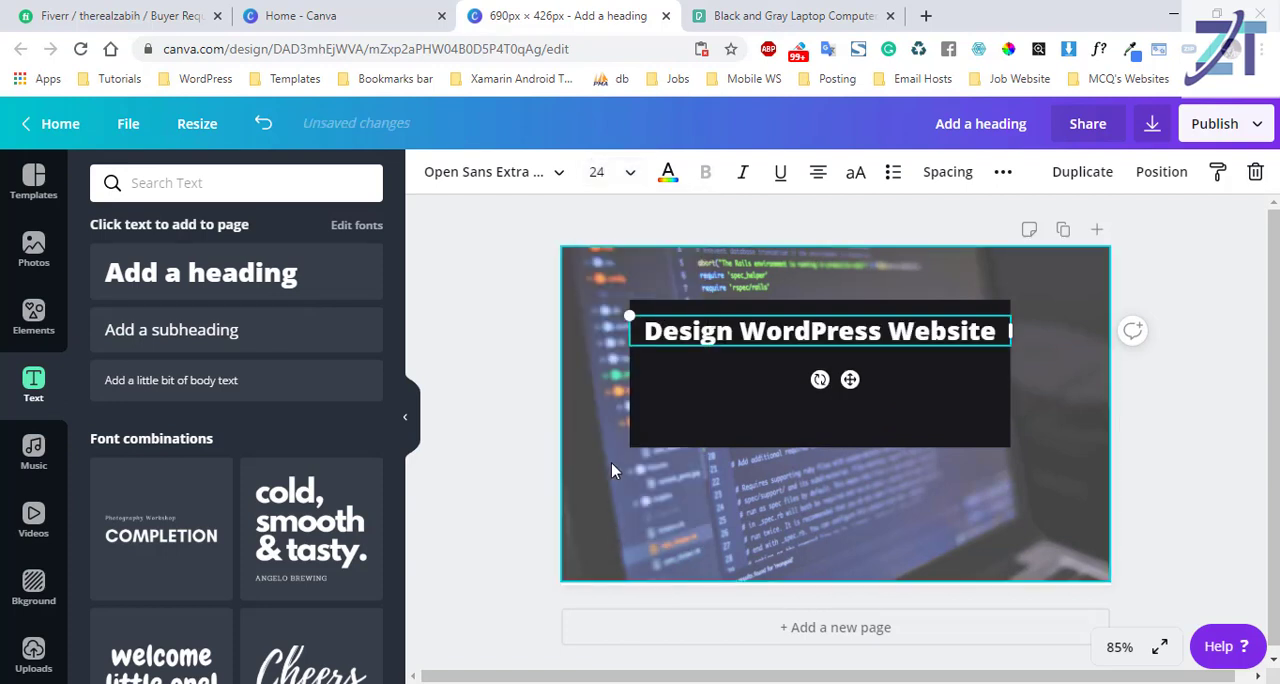
Try light blue, green, rust and a custom dark grey (#42423d) on the heading text, and undo back to the placeholder heading.
{"action": "double_click", "coordinate": [932, 331]}
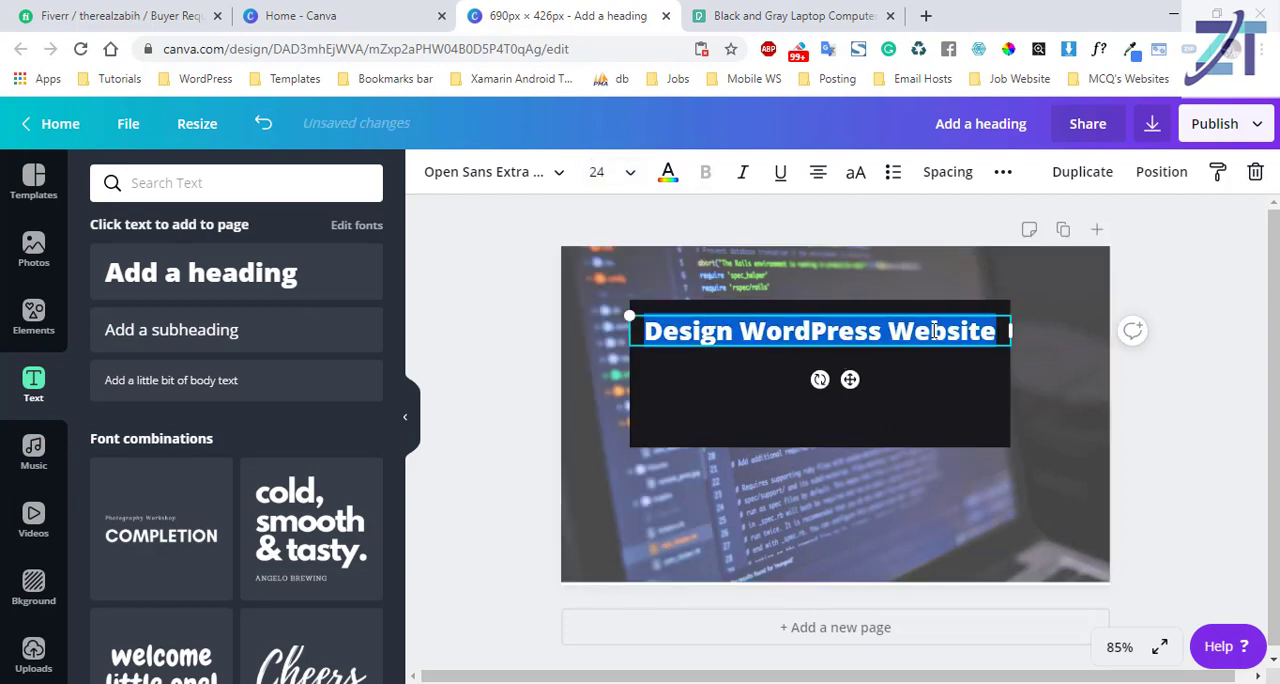
{"action": "left_click", "coordinate": [668, 175]}
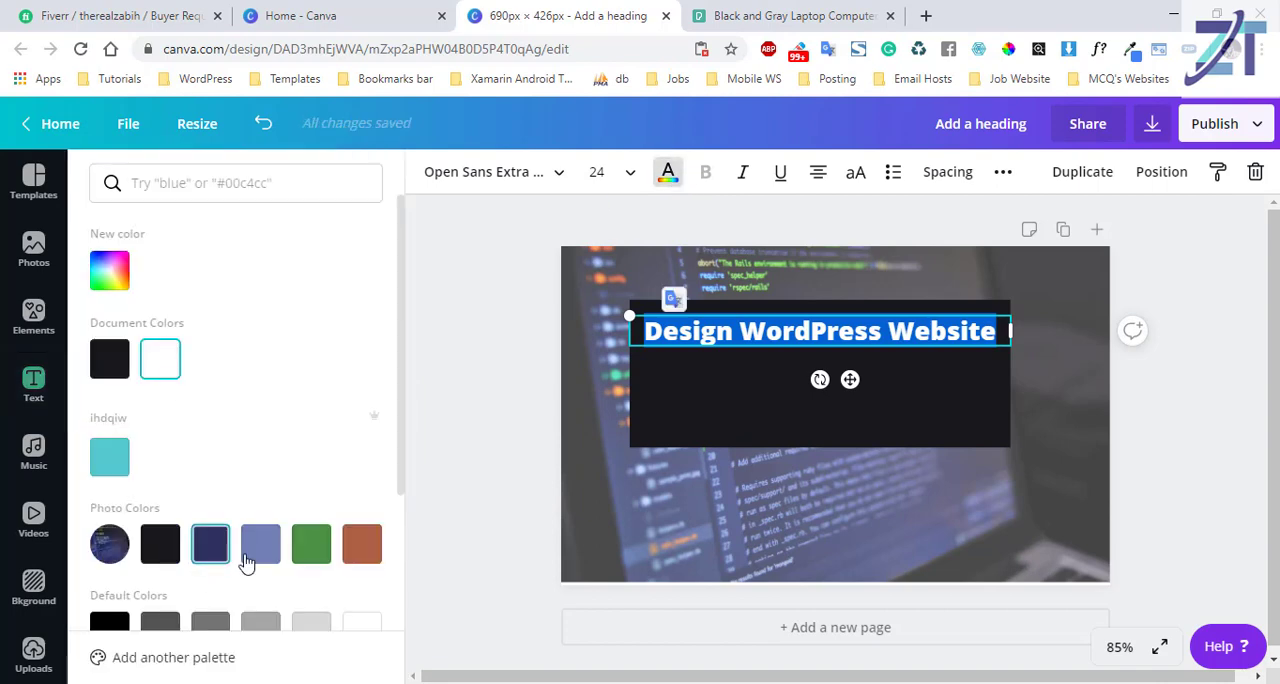
{"action": "left_click", "coordinate": [252, 558]}
{"action": "left_click", "coordinate": [315, 556]}
{"action": "left_click", "coordinate": [362, 552]}
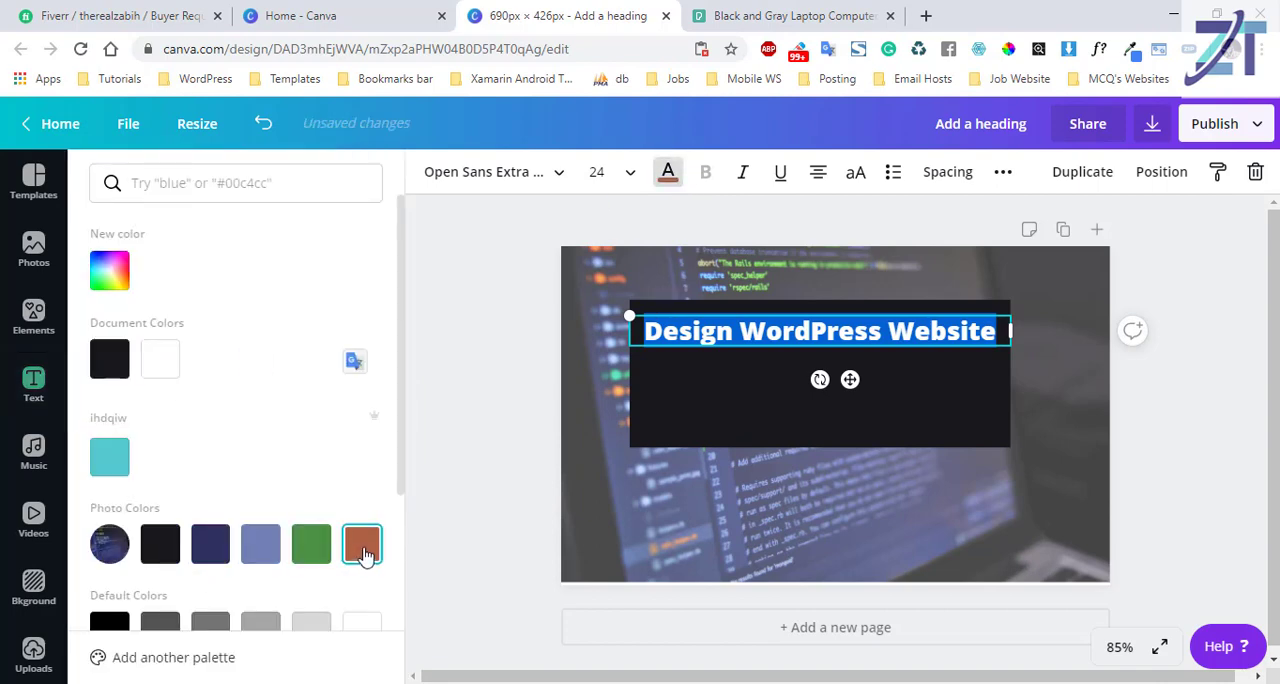
{"action": "left_click", "coordinate": [100, 281]}
{"action": "left_click_drag", "start_coordinate": [265, 345], "coordinate": [125, 391]}
{"action": "left_click", "coordinate": [148, 434]}
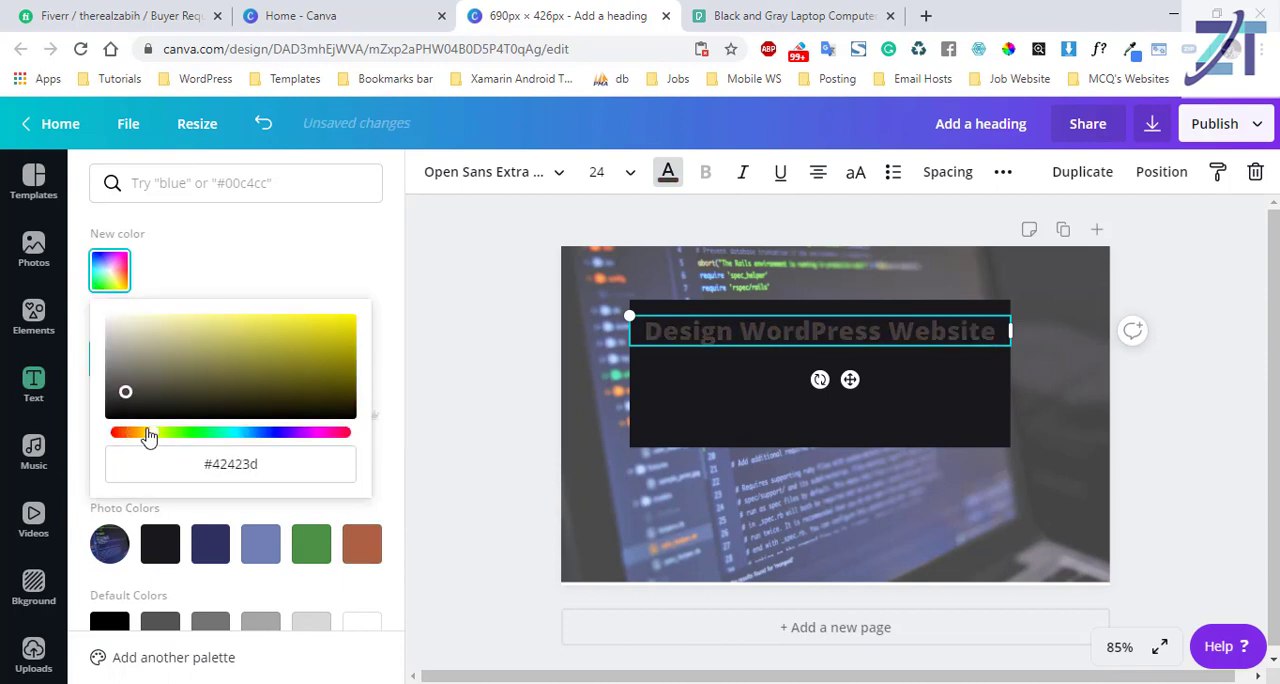
{"action": "left_click", "coordinate": [722, 331]}
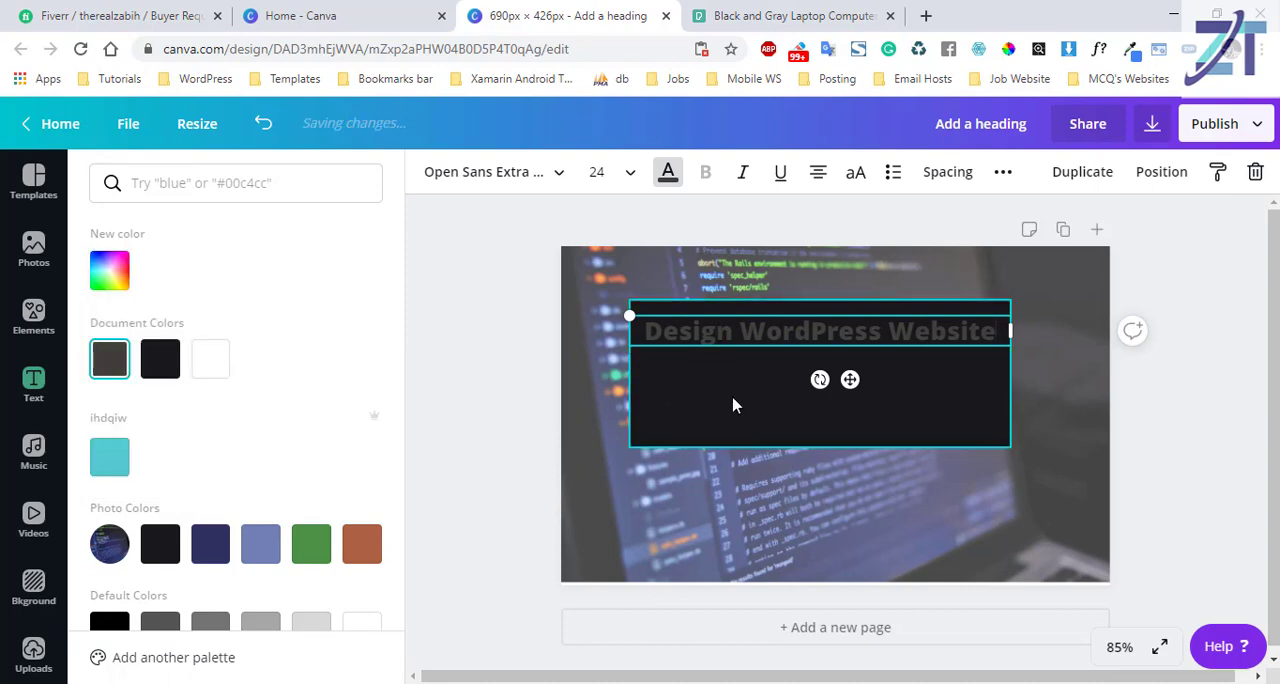
{"action": "key", "text": "ctrl+z"}
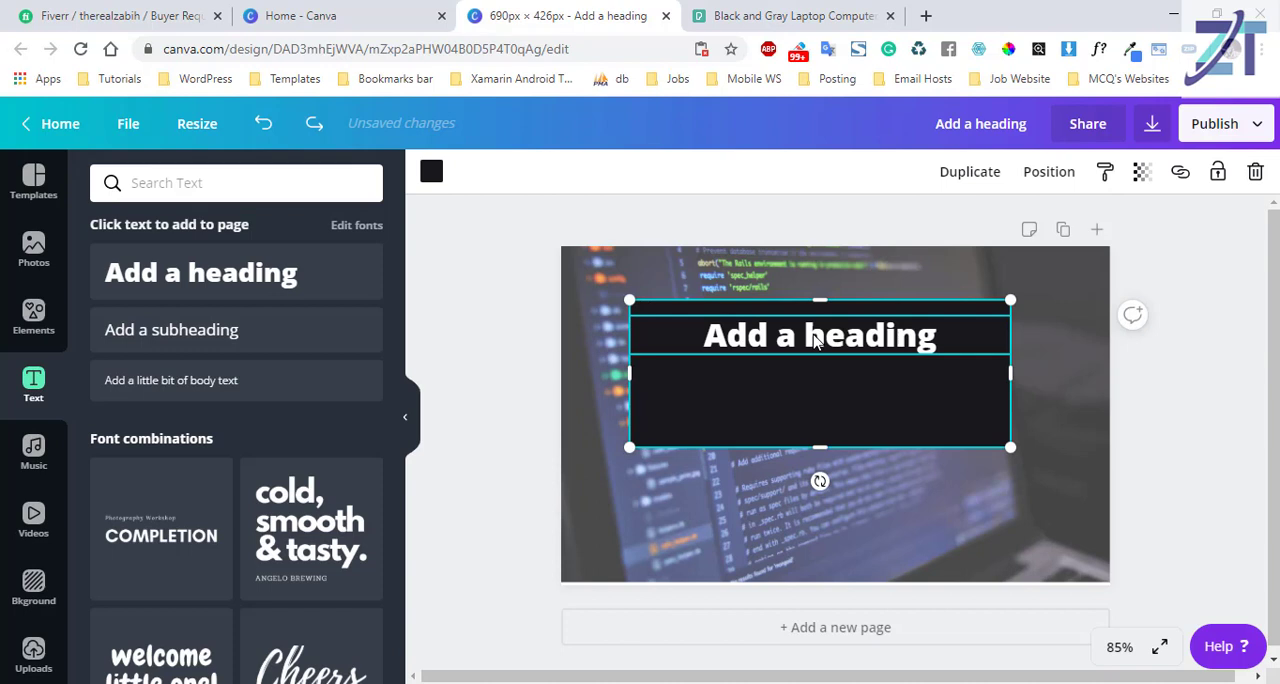
Replace the placeholder heading with the text "Design Wordpress Website".
{"action": "left_click", "coordinate": [815, 340]}
{"action": "key", "text": "ctrl+a"}
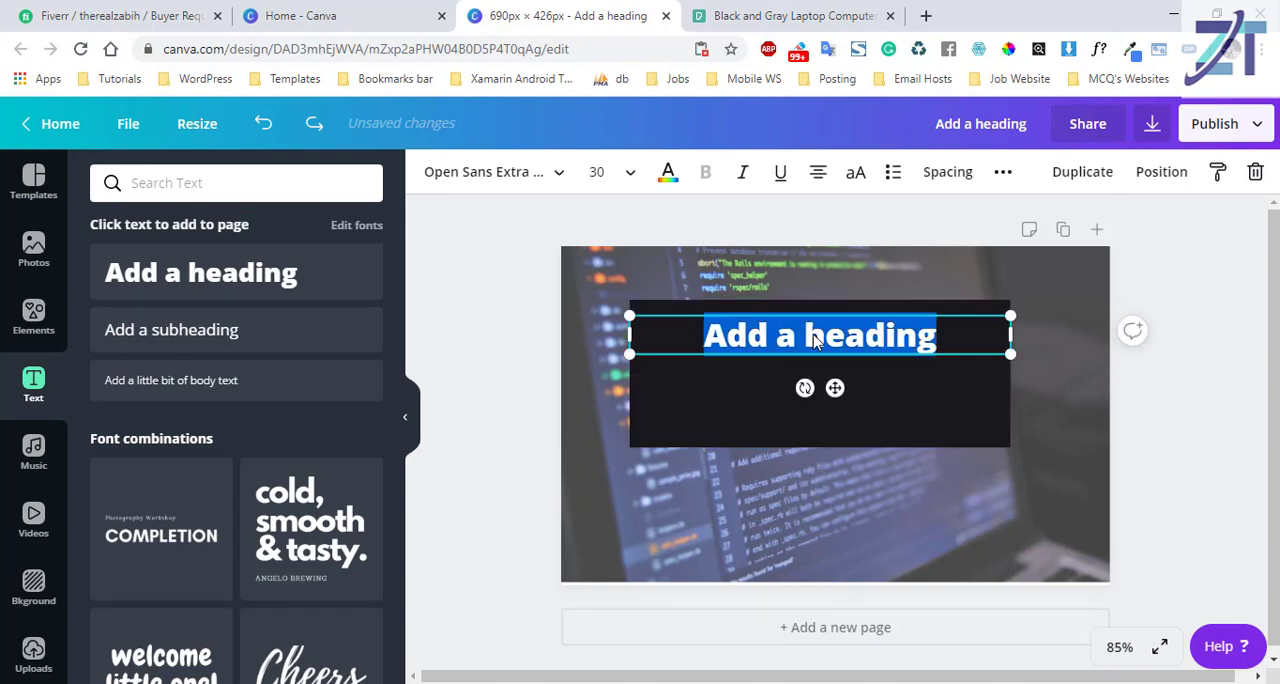
{"action": "type", "text": "Ds"}
{"action": "key", "text": "BackSpace"}
{"action": "type", "text": "e"}
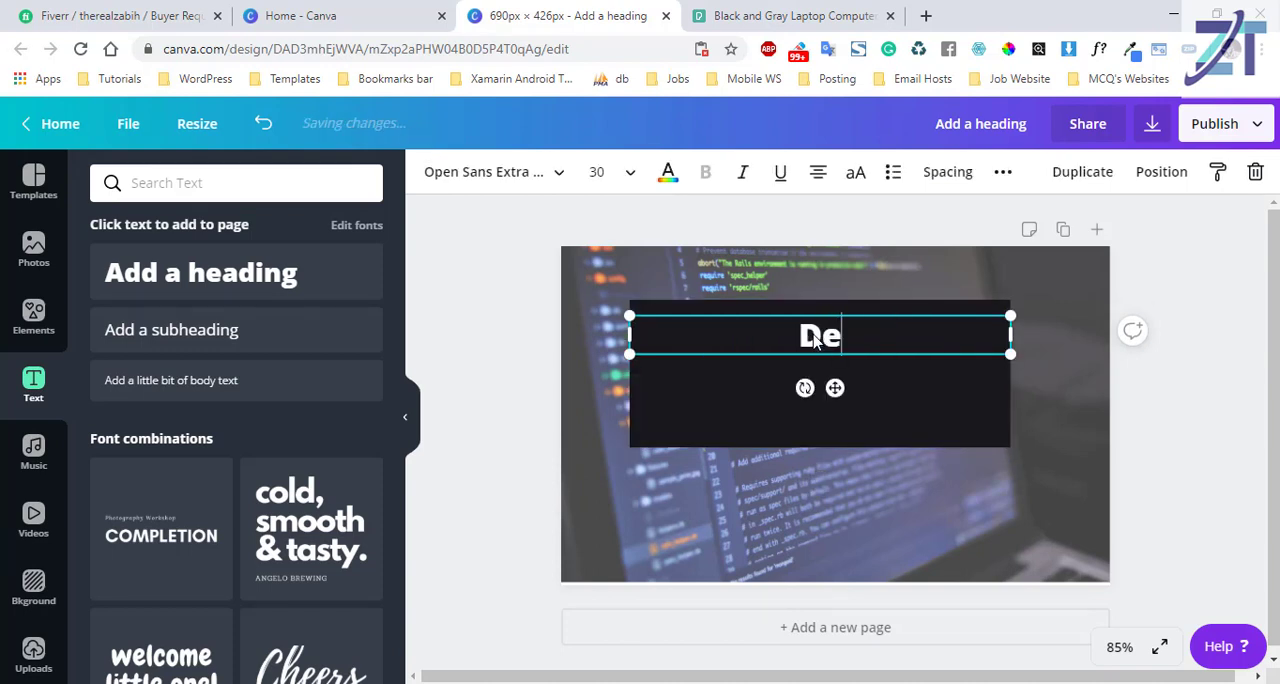
{"action": "type", "text": "sign "}
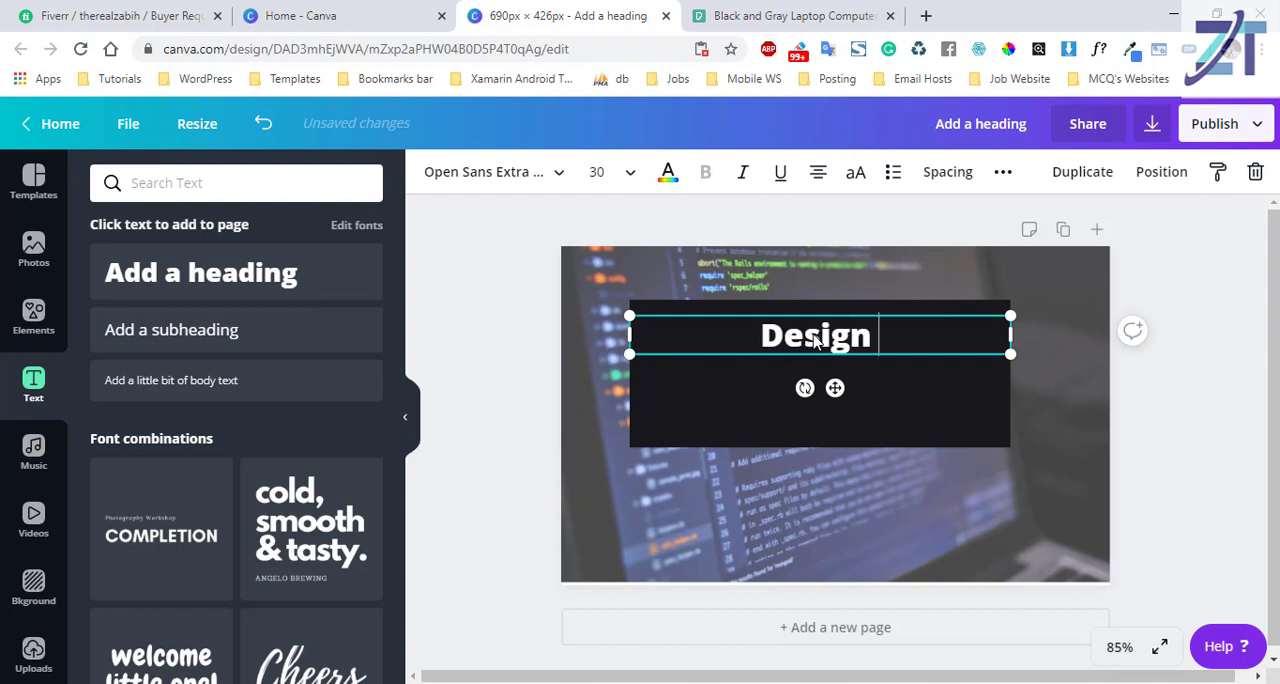
{"action": "type", "text": "Wordpr"}
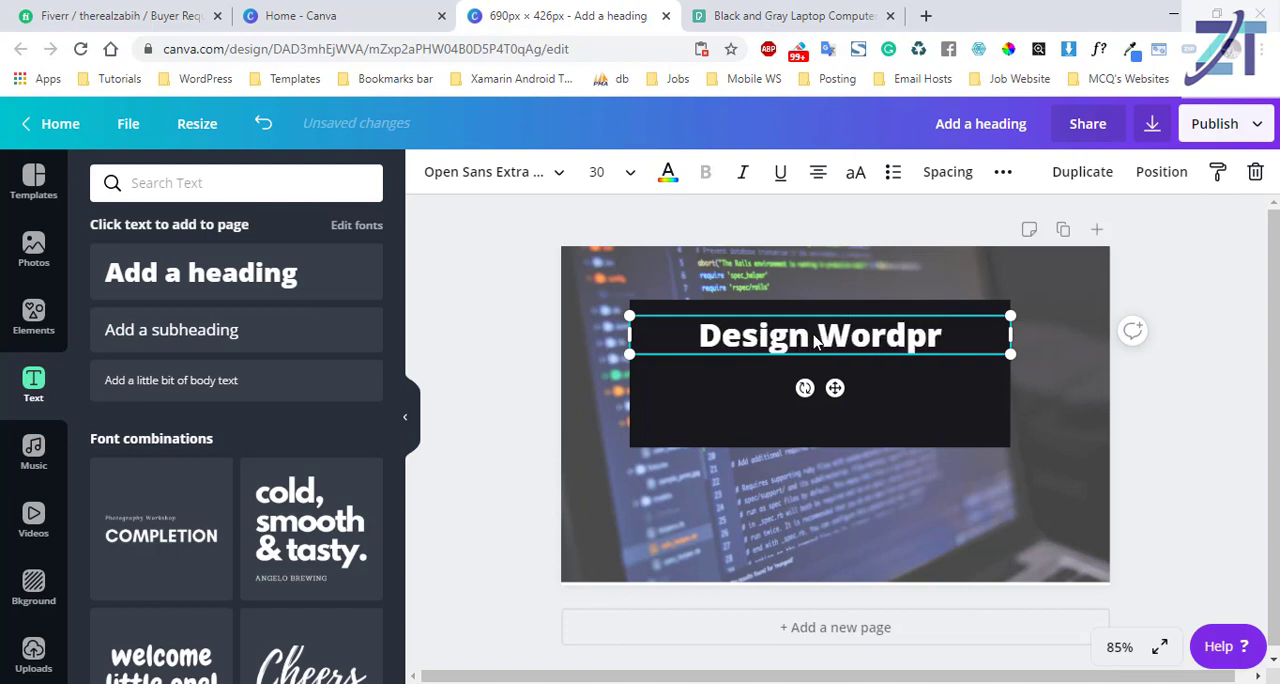
{"action": "type", "text": "ess "}
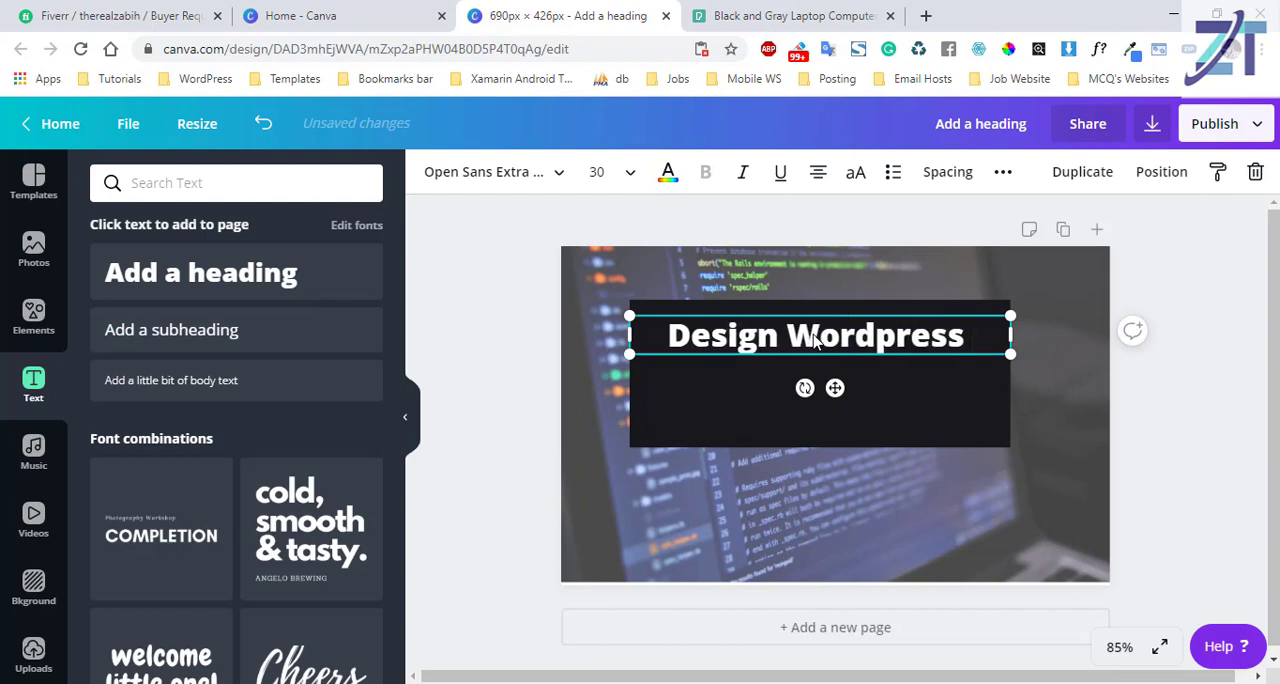
{"action": "type", "text": "Website"}
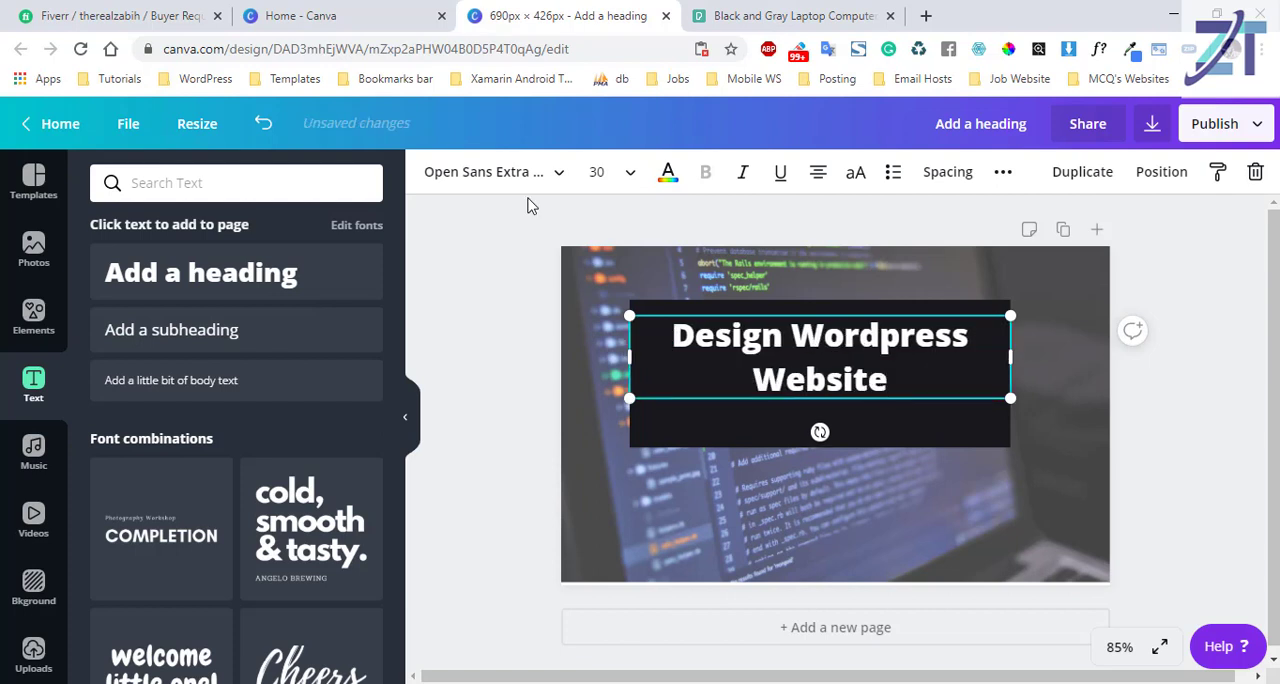
Try font size 24 on the "Design Wordpress Website" heading.
{"action": "left_click", "coordinate": [628, 182]}
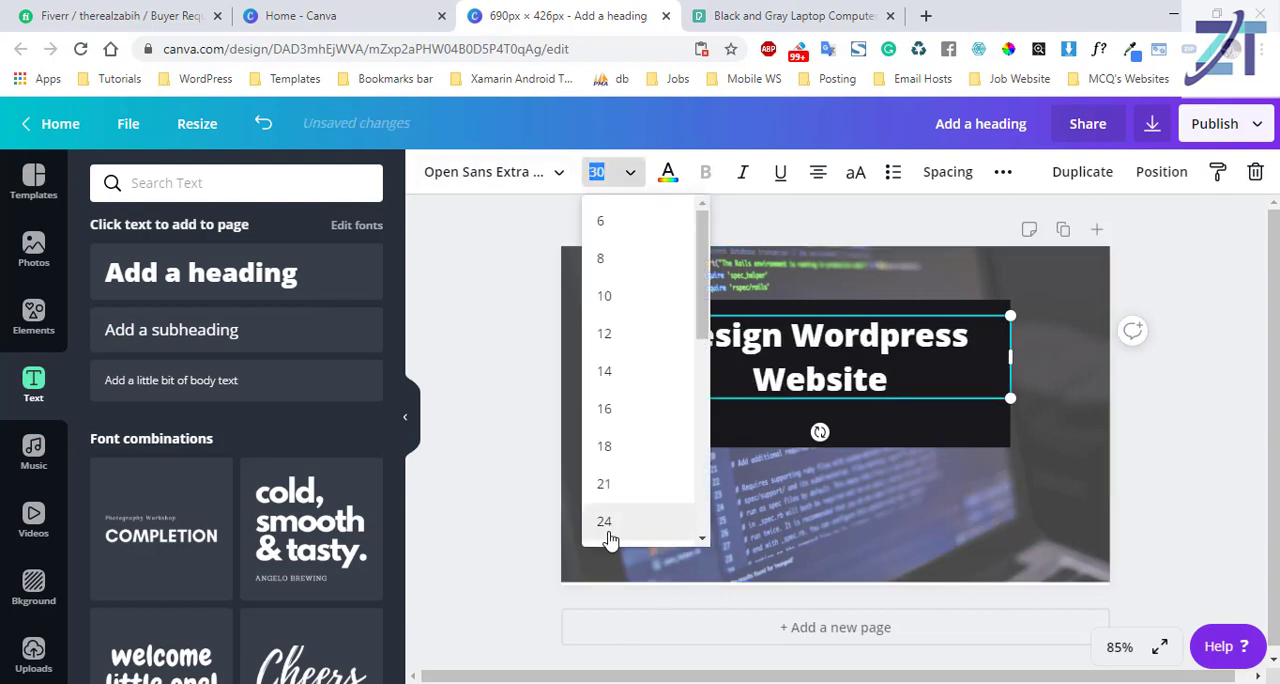
{"action": "left_click", "coordinate": [604, 521]}
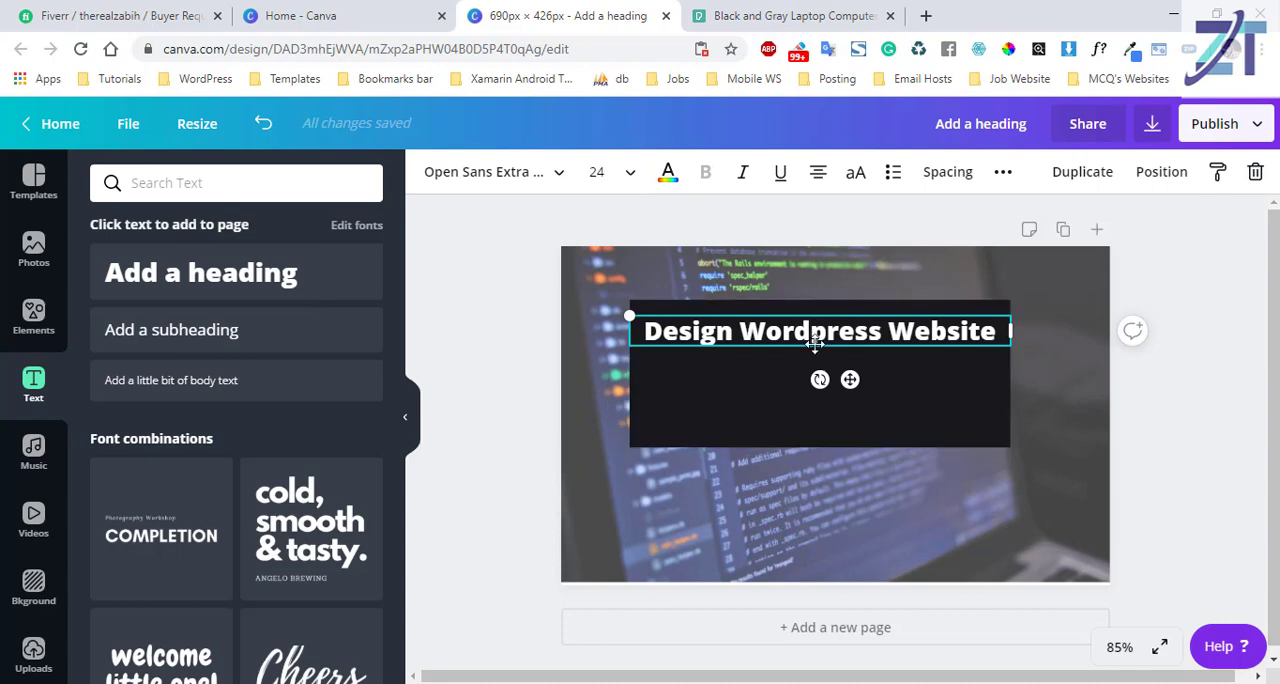
{"action": "left_click", "coordinate": [813, 336]}
{"action": "left_click_drag", "start_coordinate": [1103, 342], "coordinate": [1008, 342]}
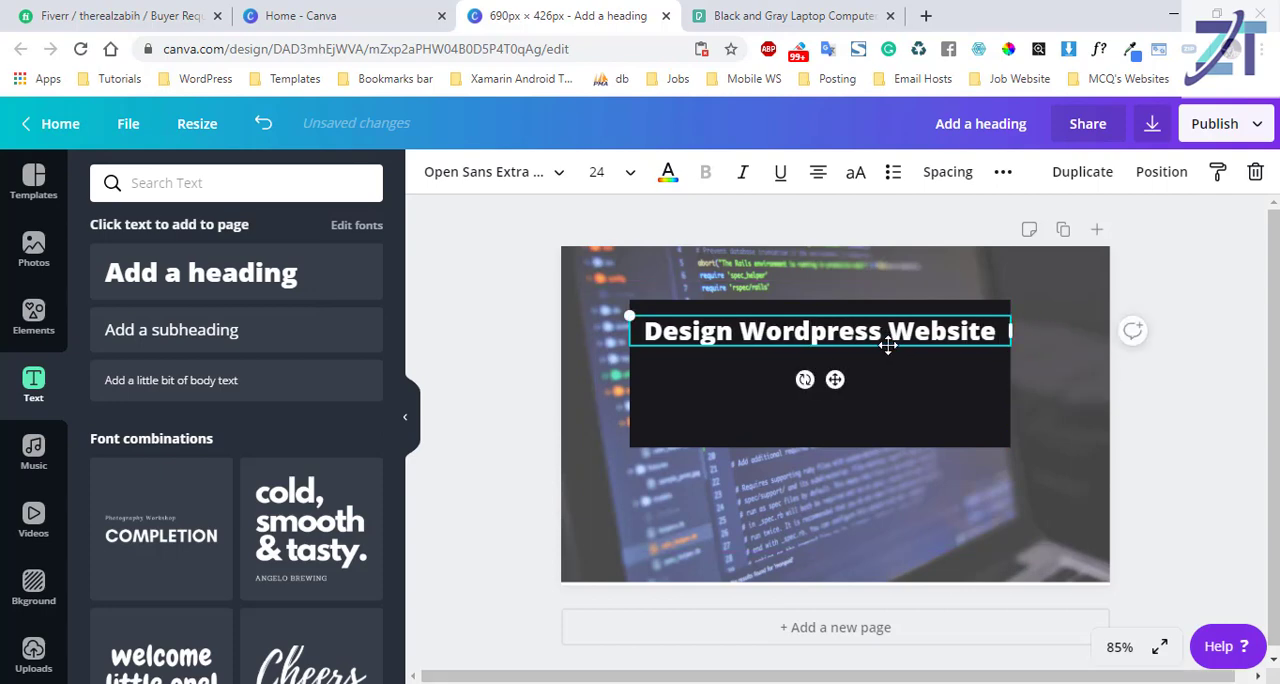
Set the heading's font size to 36 and scale its text box down slightly to size 35.8.
{"action": "left_click", "coordinate": [630, 172]}
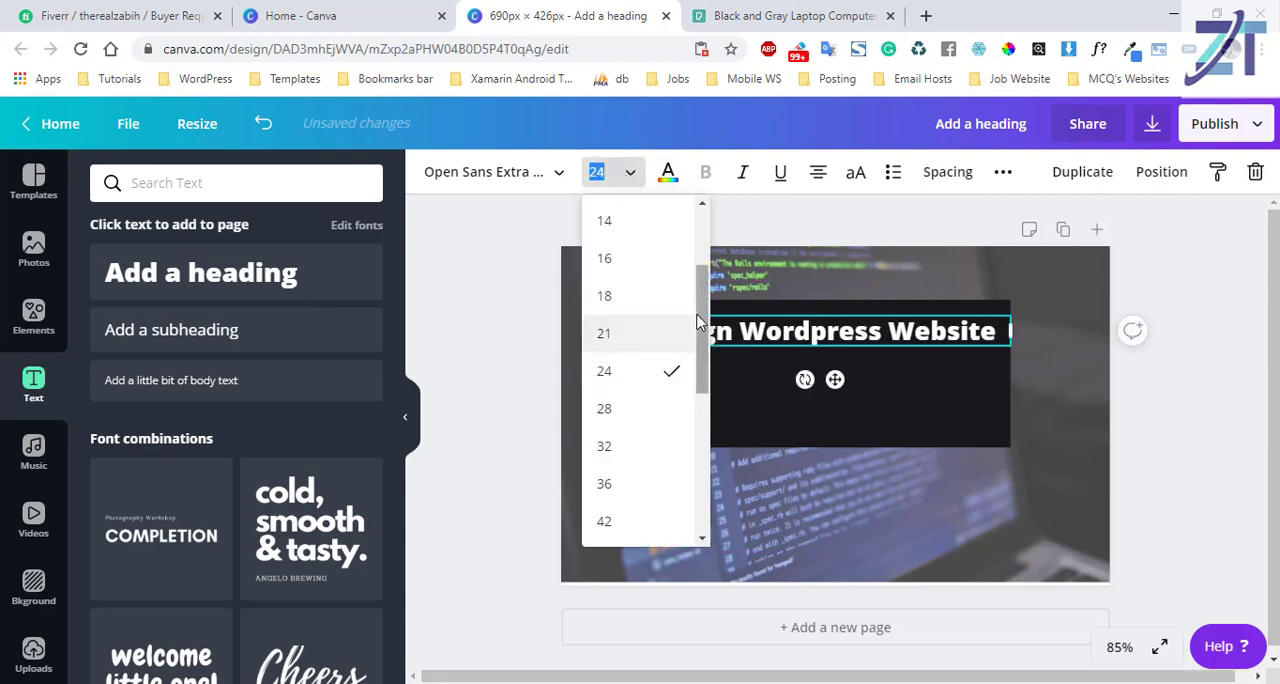
{"action": "scroll", "coordinate": [698, 322], "scroll_direction": "down", "scroll_amount": 2}
{"action": "left_click", "coordinate": [614, 428]}
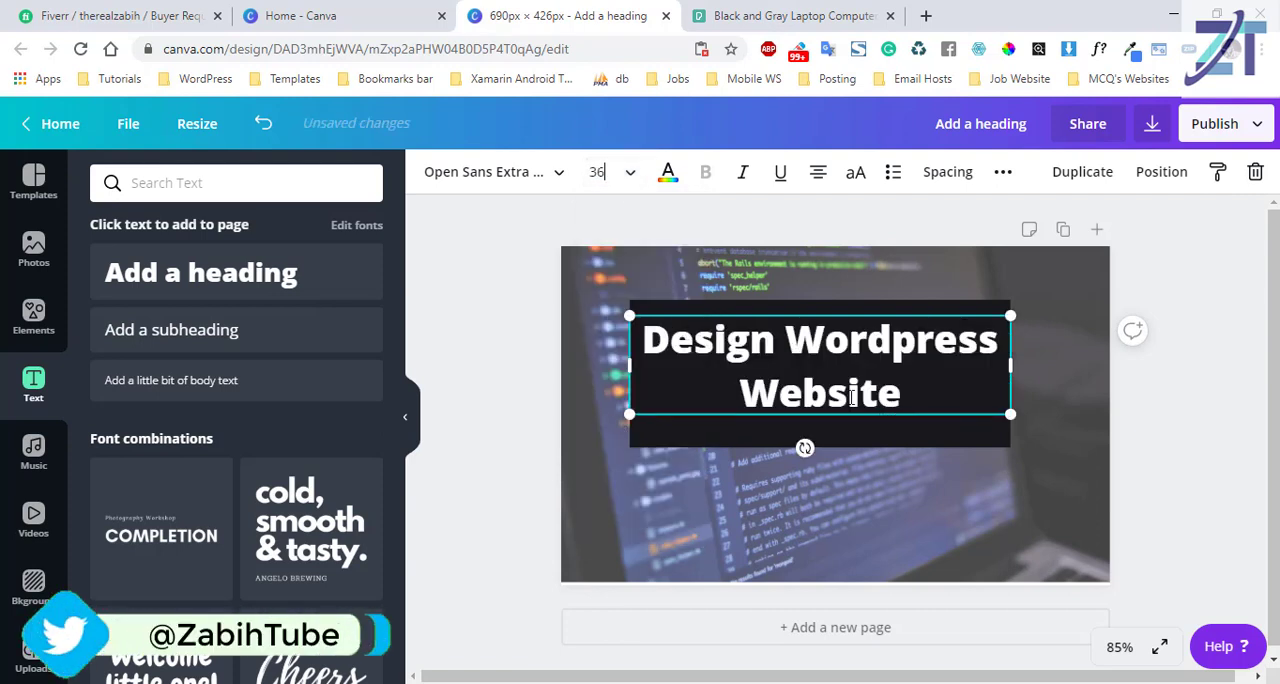
{"action": "mouse_move", "coordinate": [1010, 414]}
{"action": "left_mouse_down"}
{"action": "mouse_move", "coordinate": [1015, 443]}
{"action": "mouse_move", "coordinate": [1005, 432]}
{"action": "left_mouse_up"}
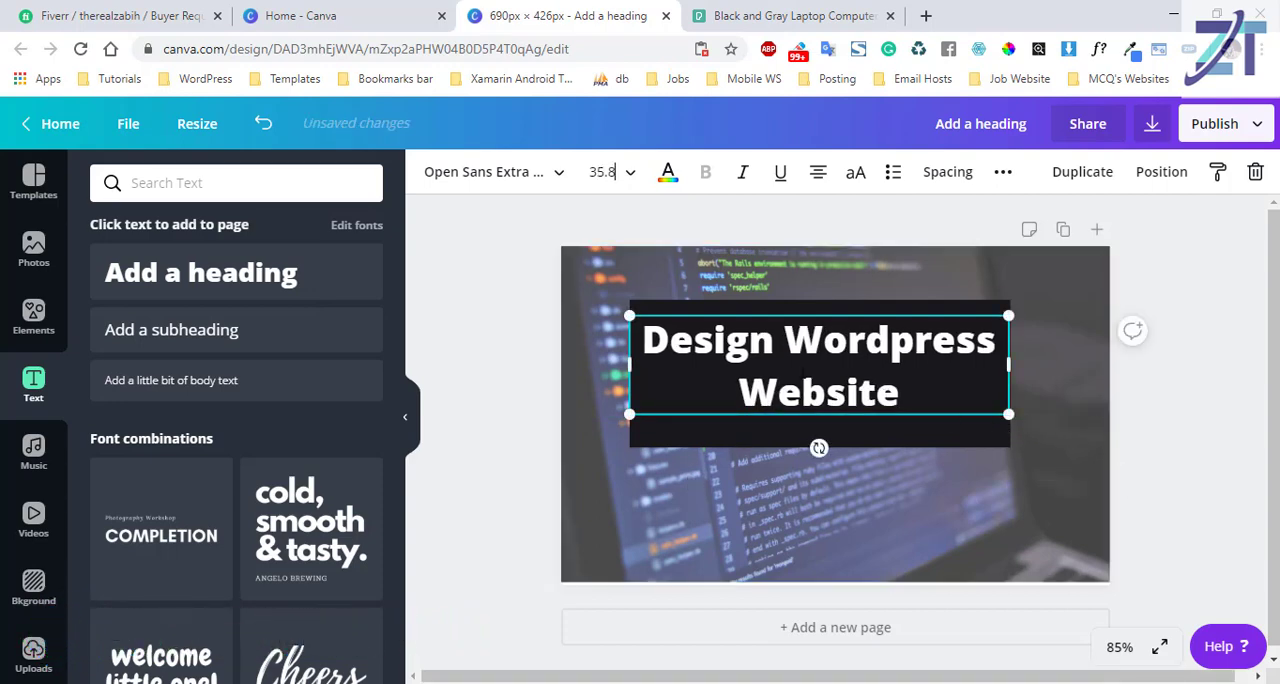
Search Google Images for "100 guarantee png" in a new browser tab.
{"action": "left_click", "coordinate": [36, 258]}
{"action": "left_click", "coordinate": [926, 15]}
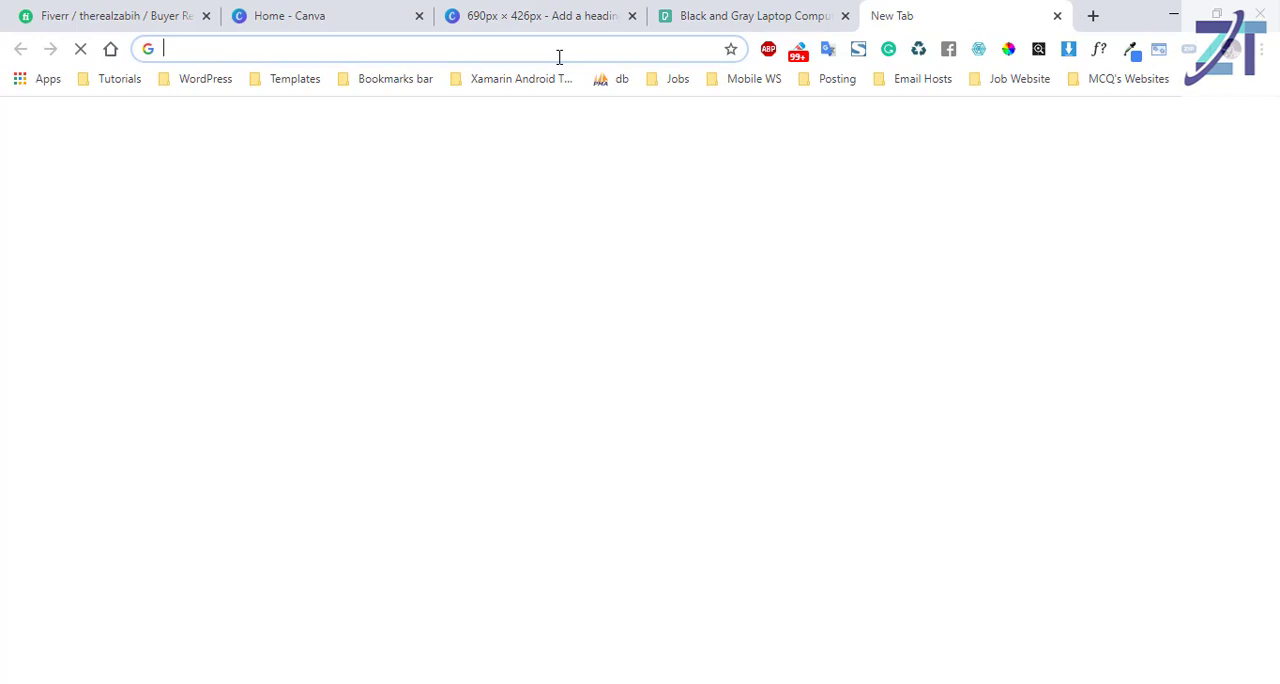
{"action": "type", "text": "100% gu"}
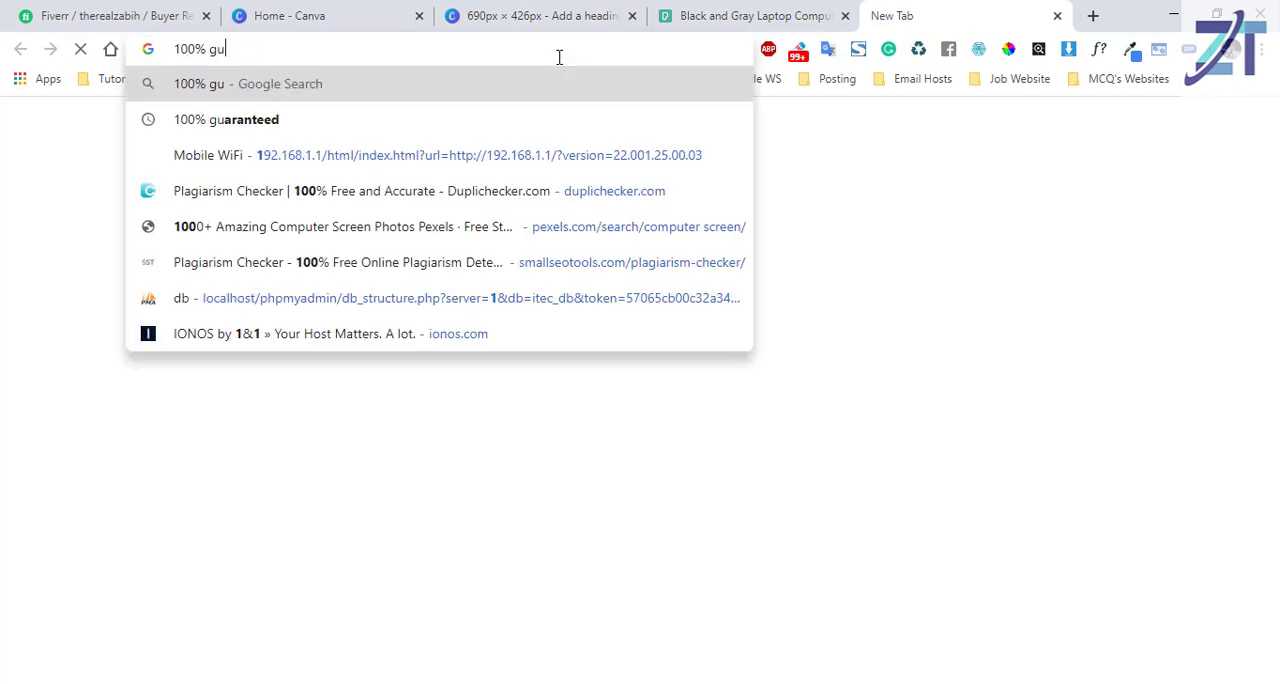
{"action": "type", "text": "ar"}
{"action": "key", "text": "Down"}
{"action": "key", "text": "Return"}
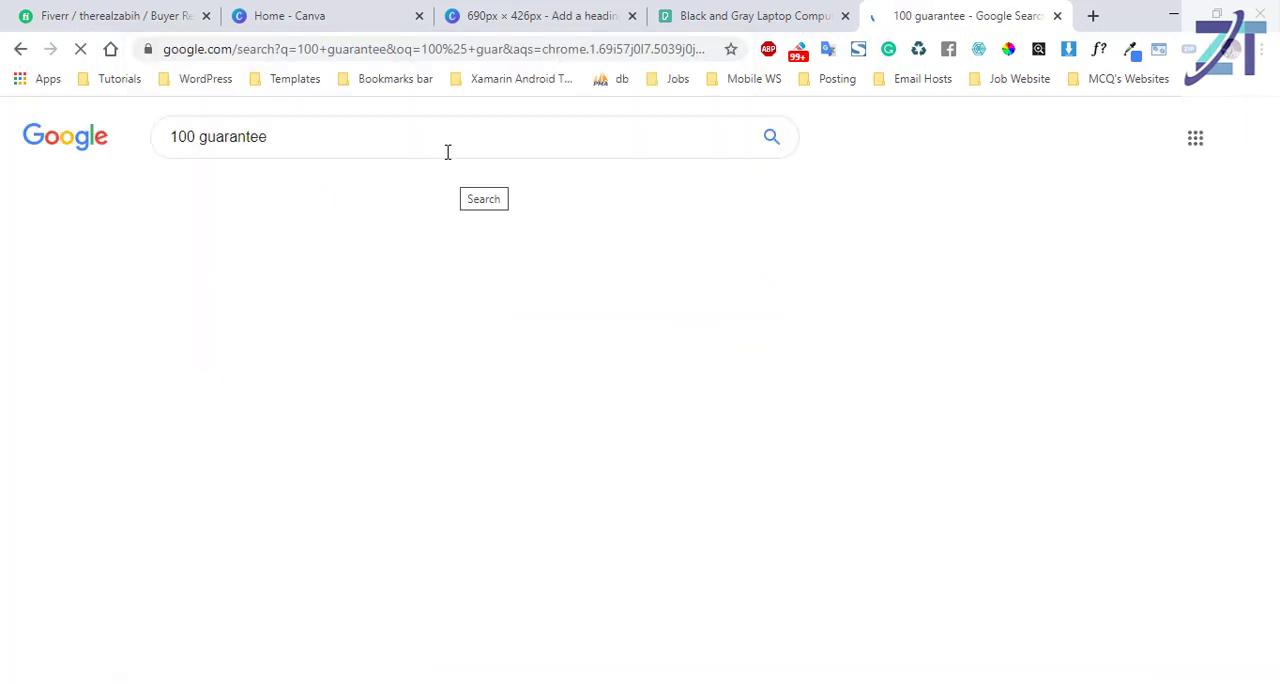
{"action": "left_click", "coordinate": [447, 151]}
{"action": "type", "text": "png"}
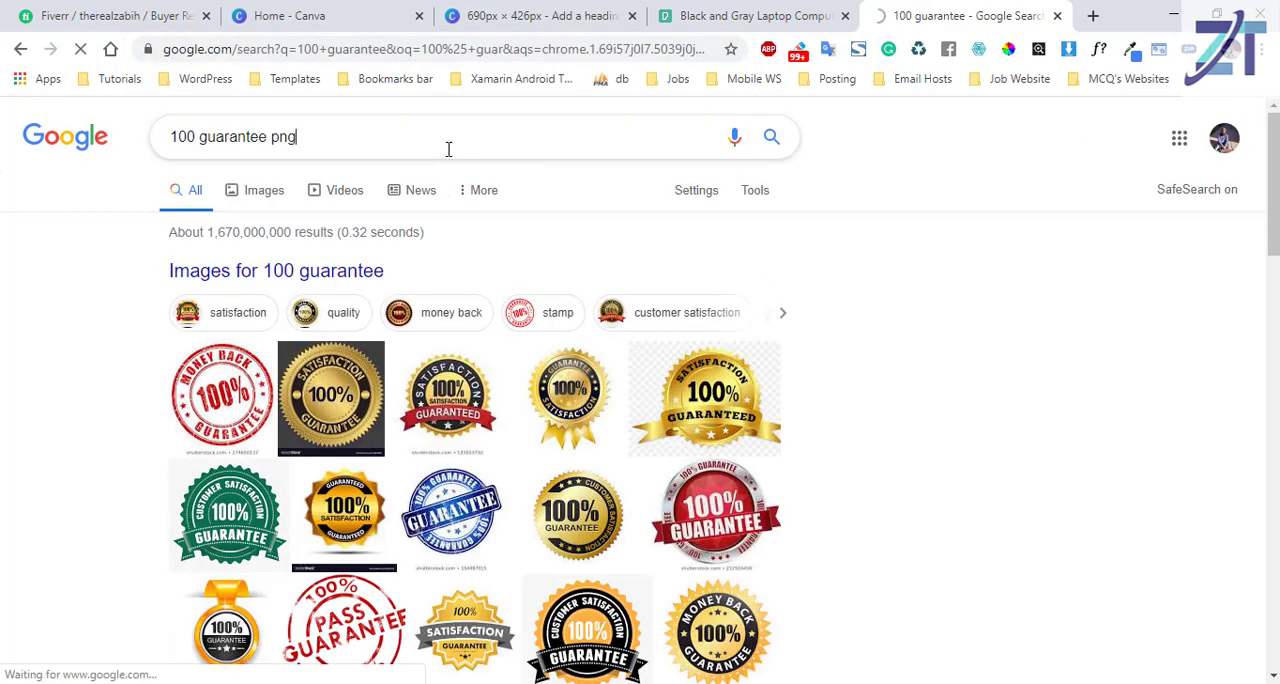
{"action": "left_click", "coordinate": [266, 190]}
{"action": "scroll", "coordinate": [100, 200], "scroll_direction": "down", "scroll_amount": 3}
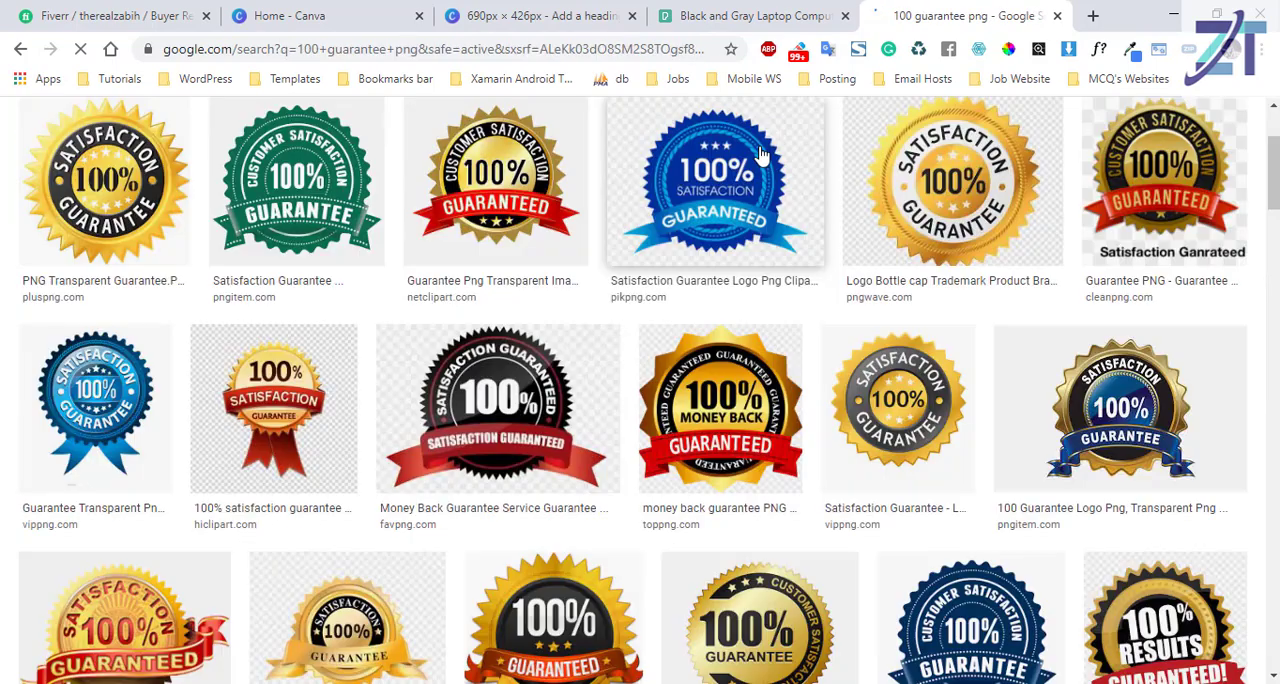
Copy the enlarged gold and black "Satisfaction 100% Guarantee" badge image from PlusPNG and switch back to the Canva design.
{"action": "left_click", "coordinate": [82, 198]}
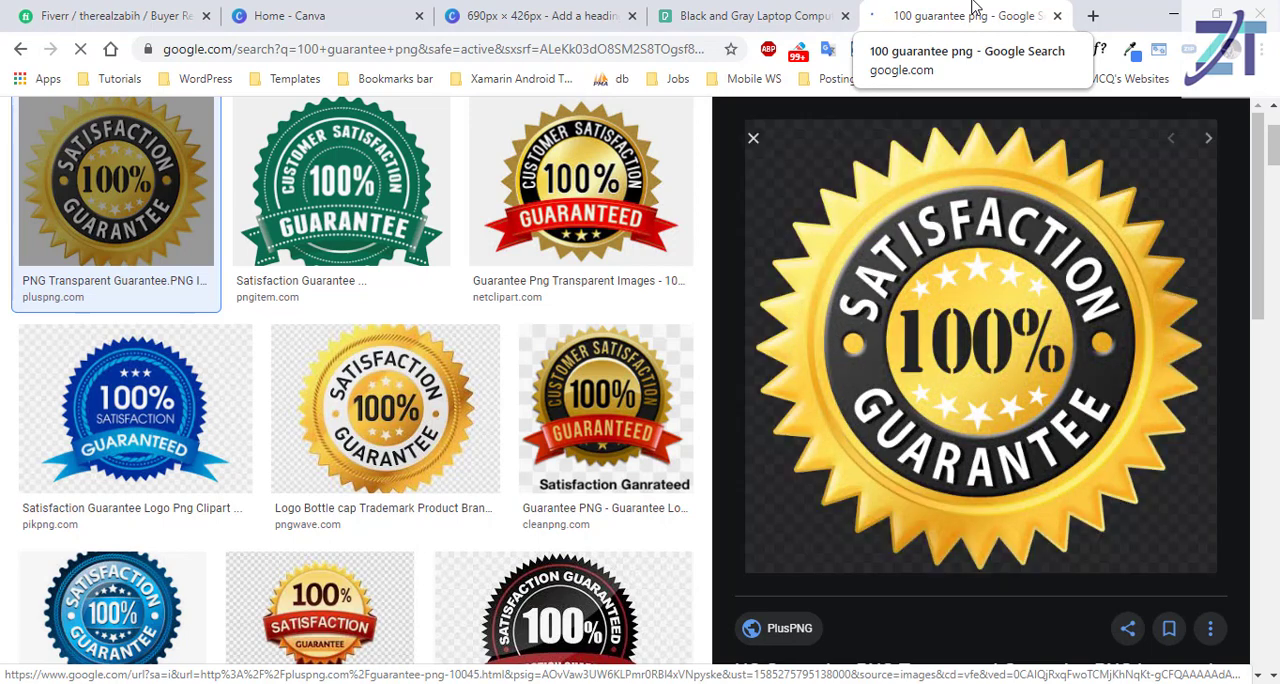
{"action": "right_click", "coordinate": [977, 275]}
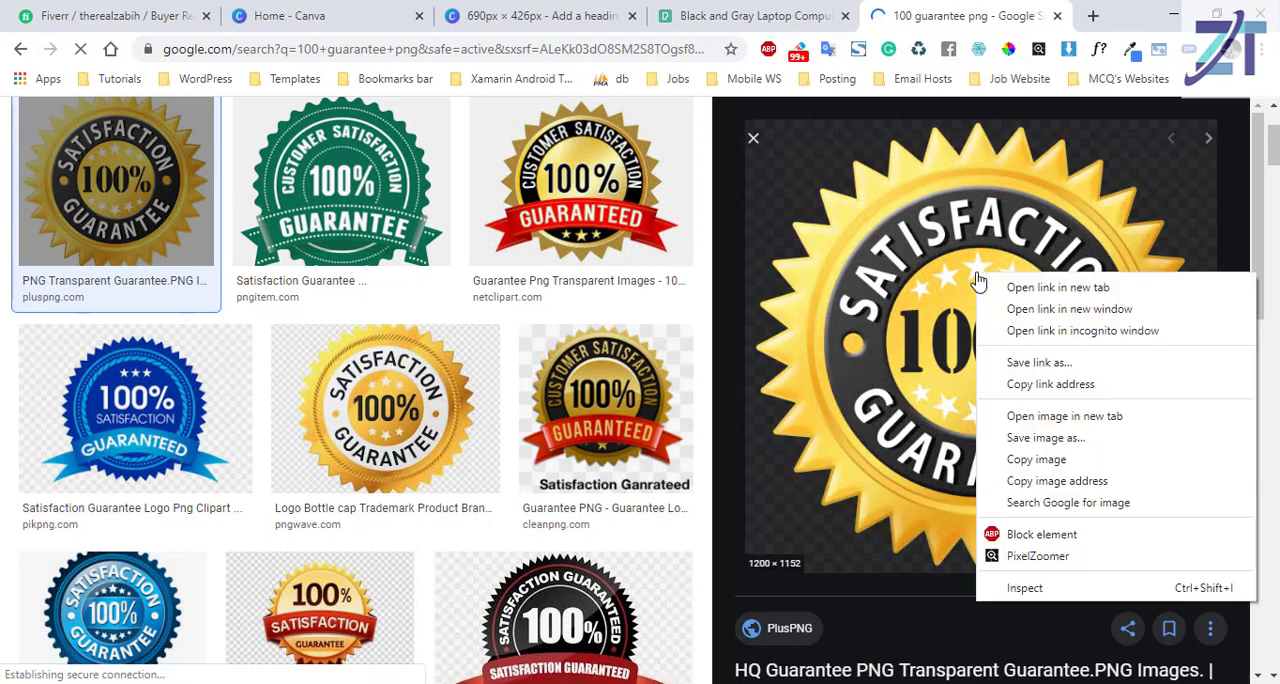
{"action": "left_click", "coordinate": [1036, 459]}
{"action": "left_click", "coordinate": [497, 10]}
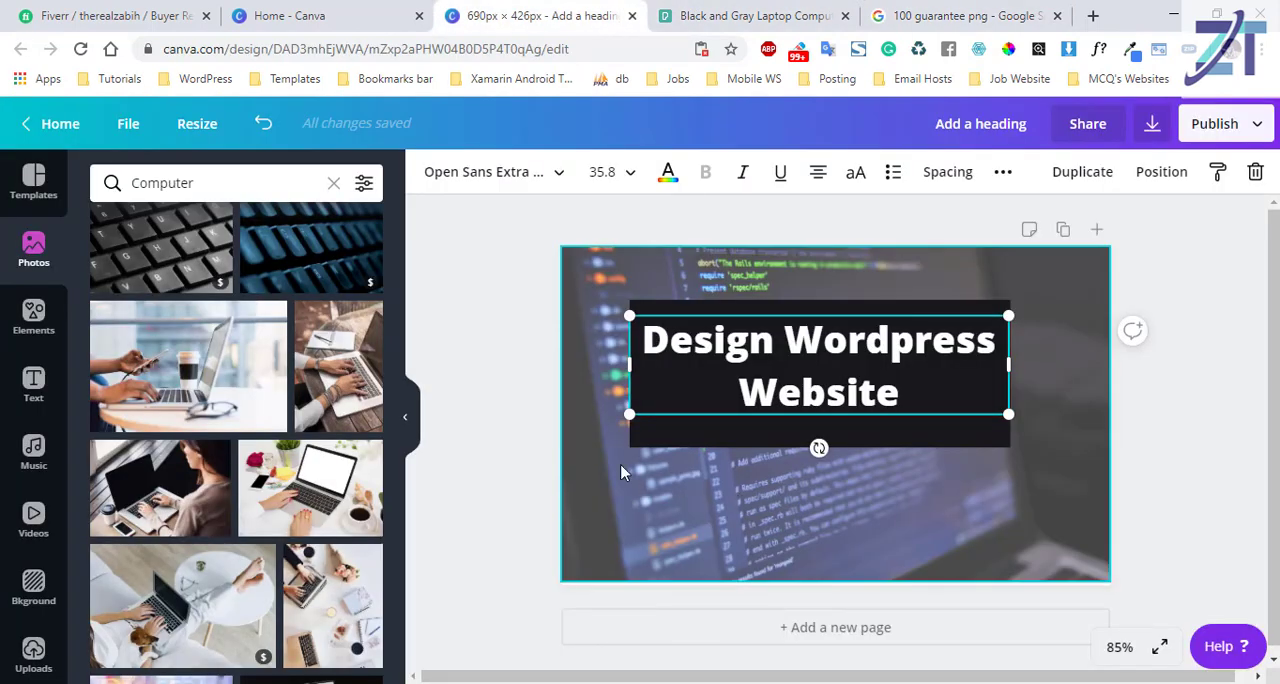
Paste the copied guarantee badge into the design, scale it down and place it in the design's bottom-right corner.
{"action": "key", "text": "ctrl+v"}
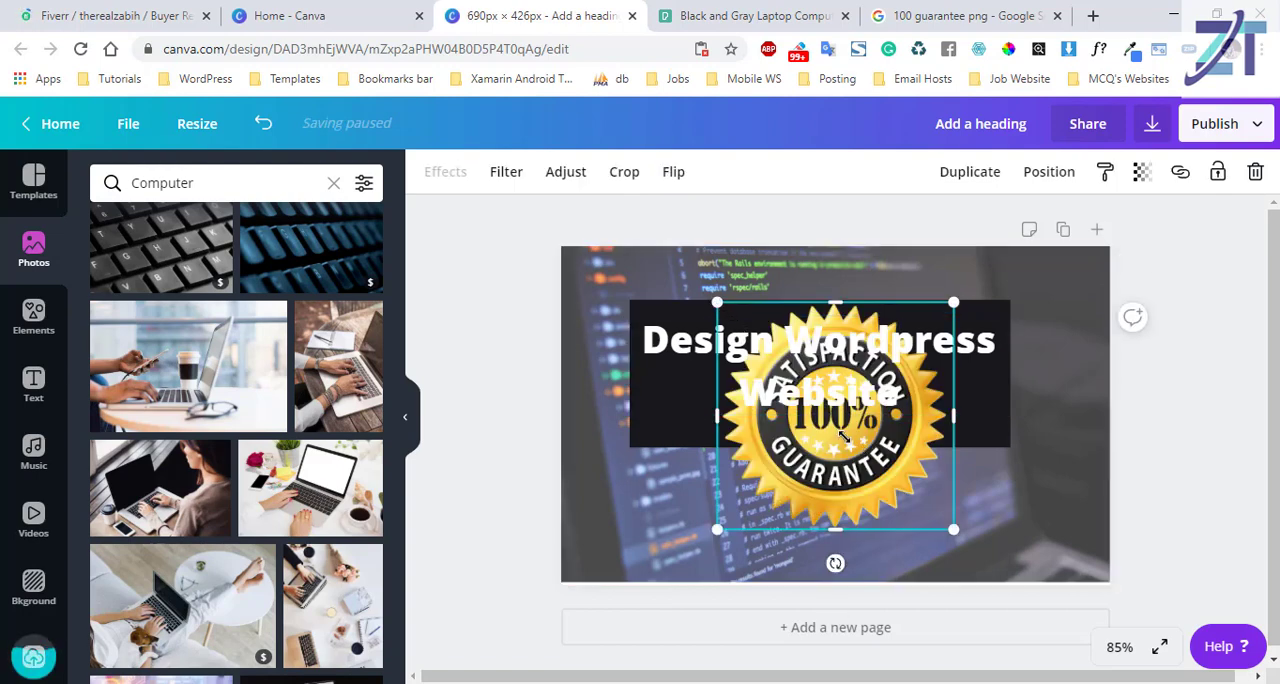
{"action": "left_click_drag", "start_coordinate": [843, 436], "coordinate": [857, 437]}
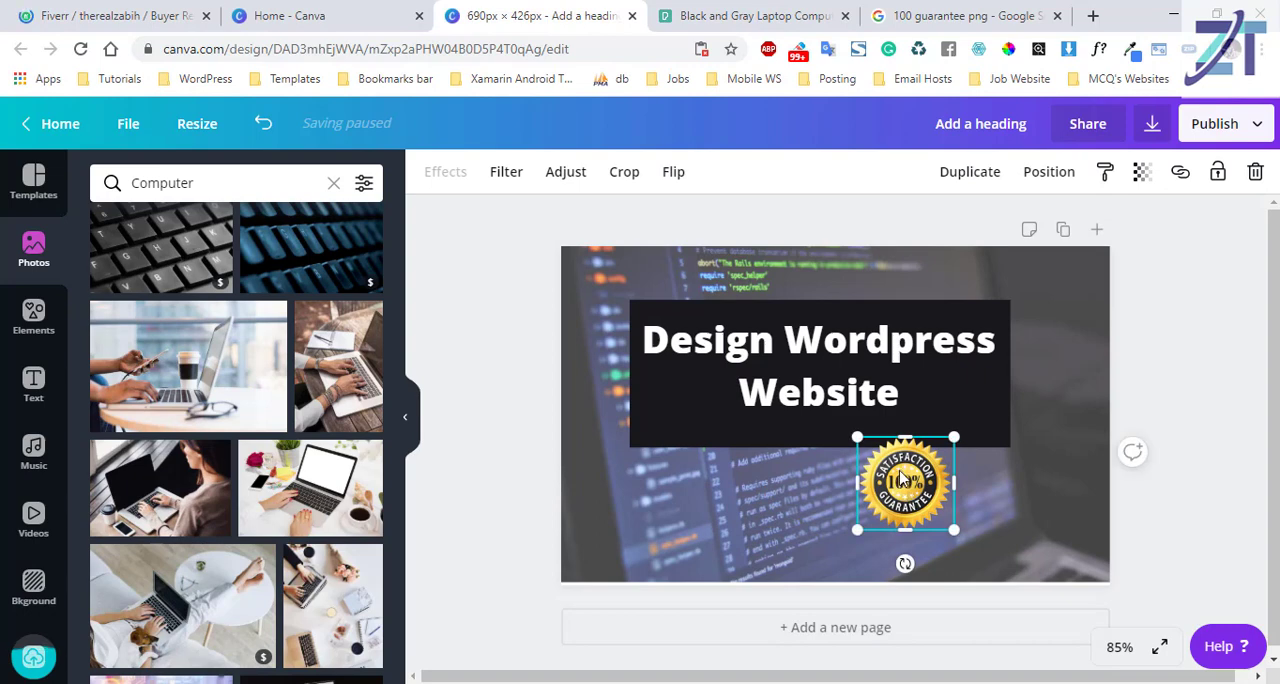
{"action": "left_click_drag", "start_coordinate": [899, 482], "coordinate": [1050, 522]}
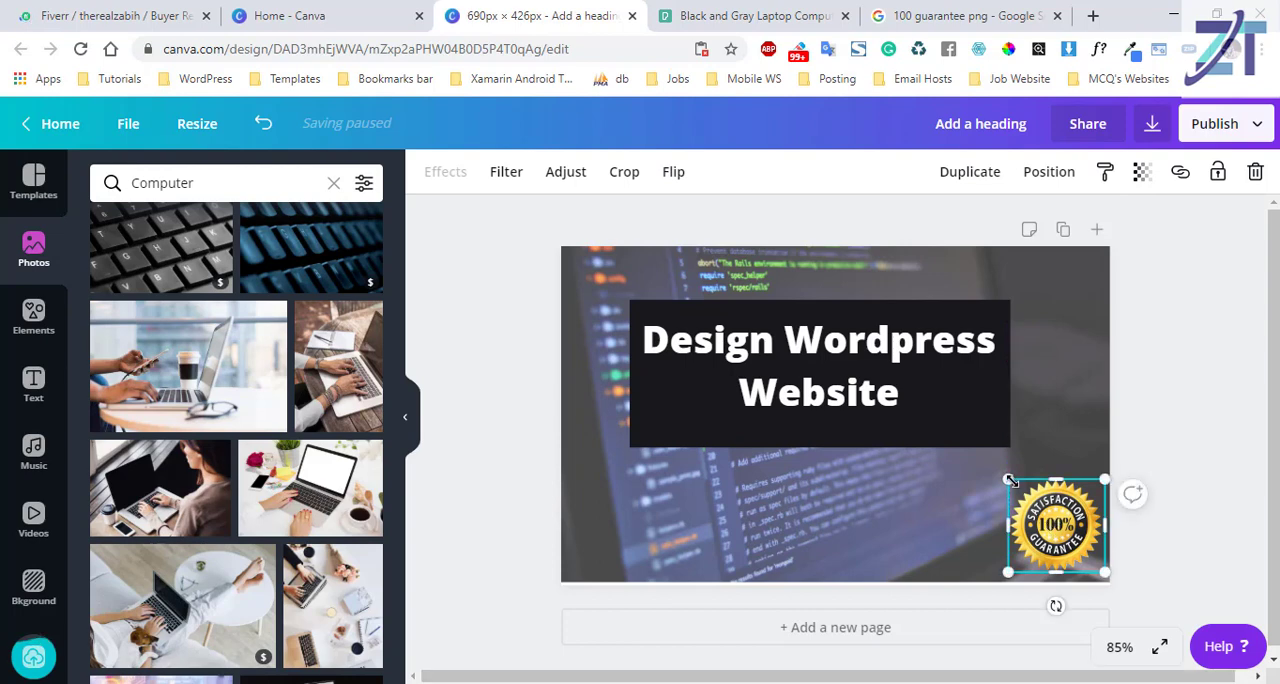
{"action": "left_click_drag", "start_coordinate": [992, 470], "coordinate": [990, 463]}
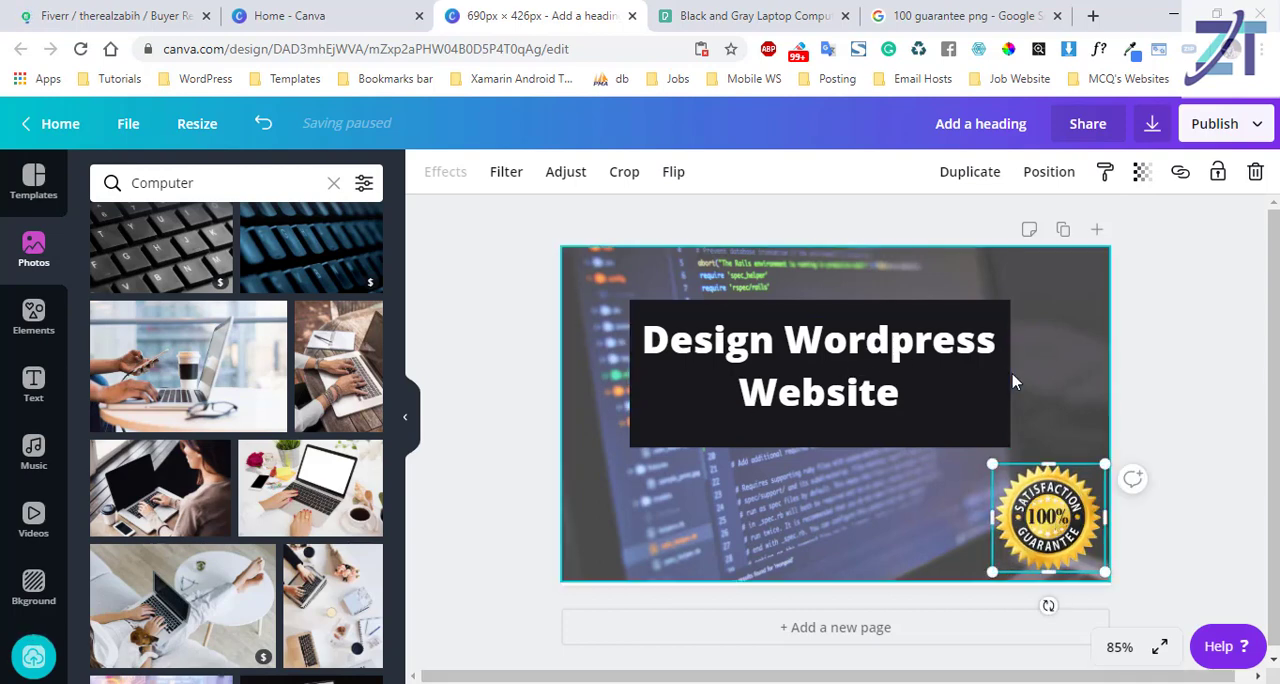
{"action": "left_click", "coordinate": [929, 538]}
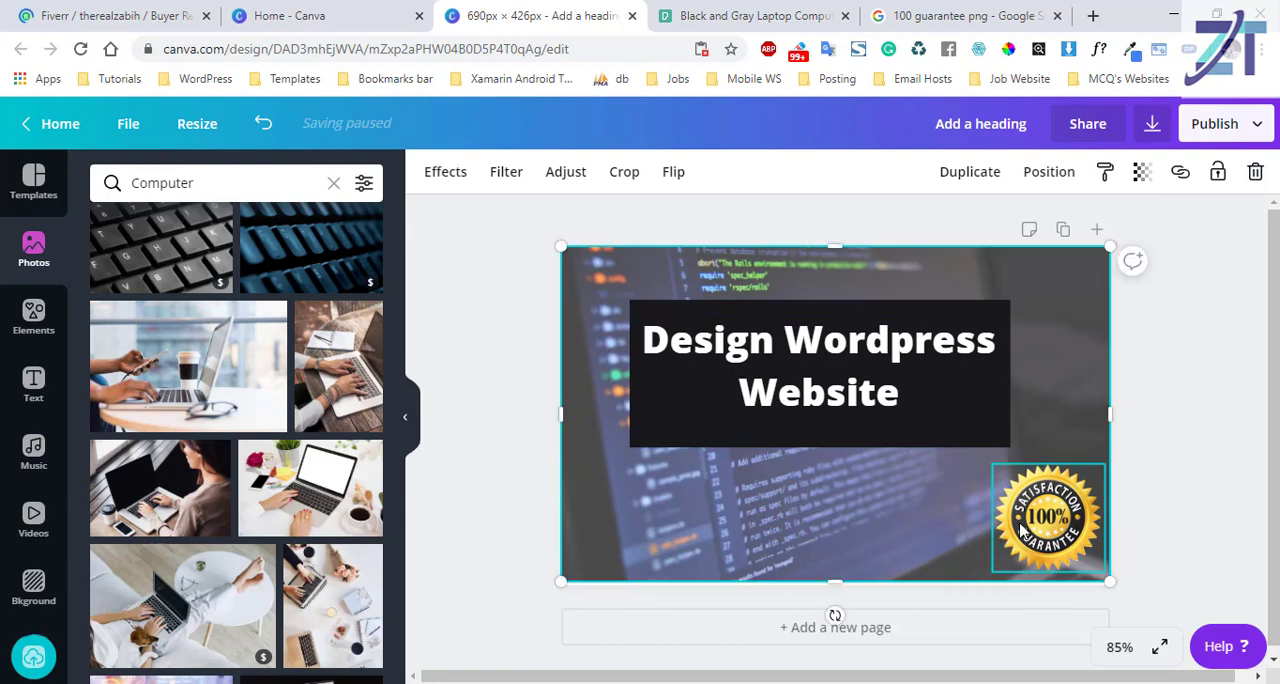
Upload the round portrait photo from the Desktop folder to the uploaded images.
{"action": "left_click", "coordinate": [34, 252]}
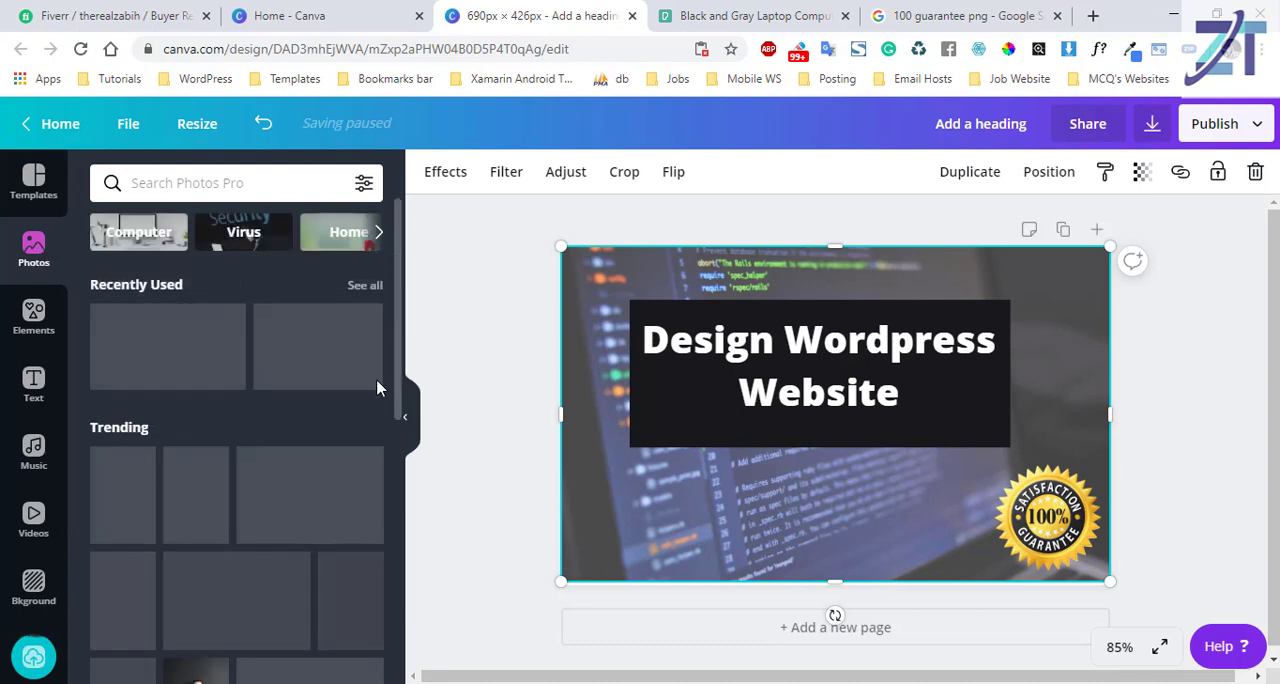
{"action": "scroll", "coordinate": [377, 386], "scroll_direction": "down", "scroll_amount": 5}
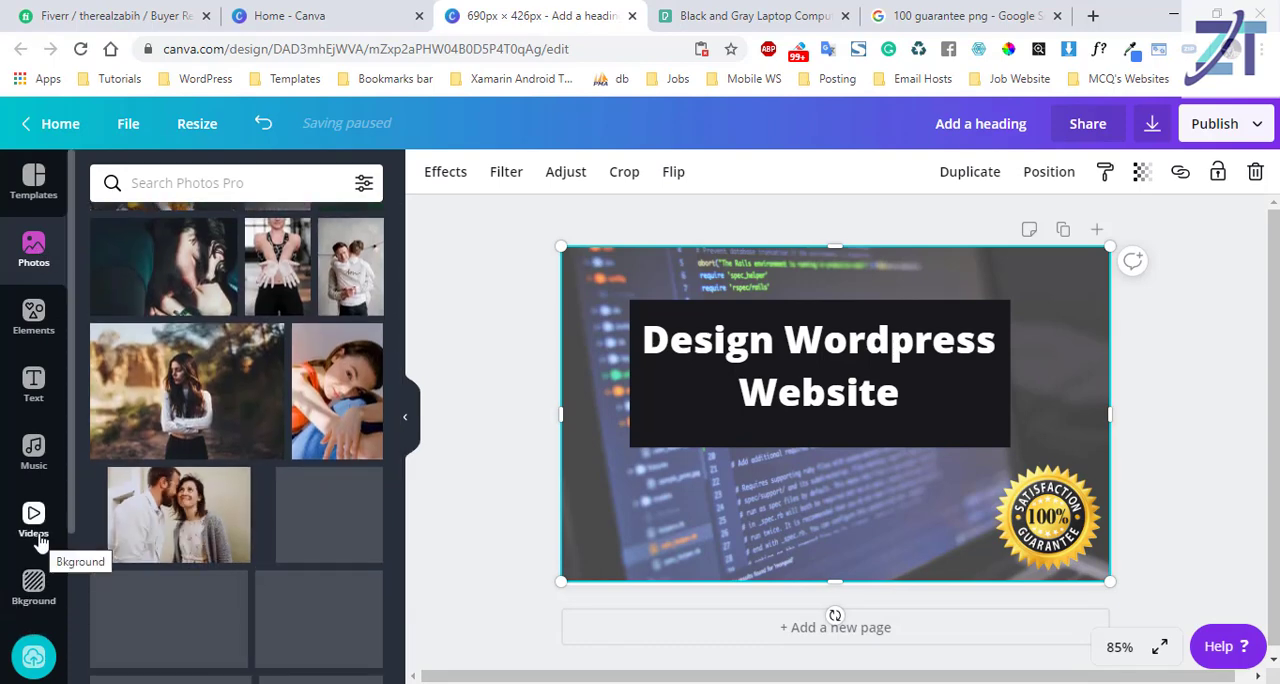
{"action": "left_click", "coordinate": [35, 662]}
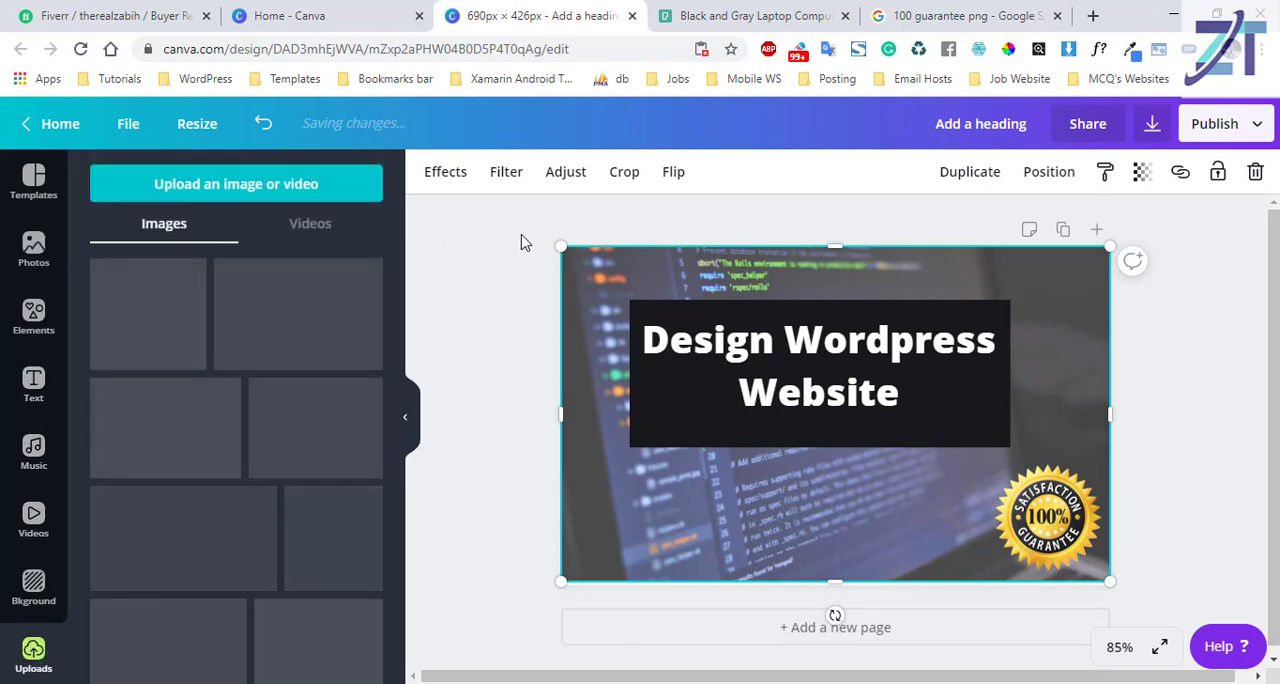
{"action": "left_click", "coordinate": [270, 197]}
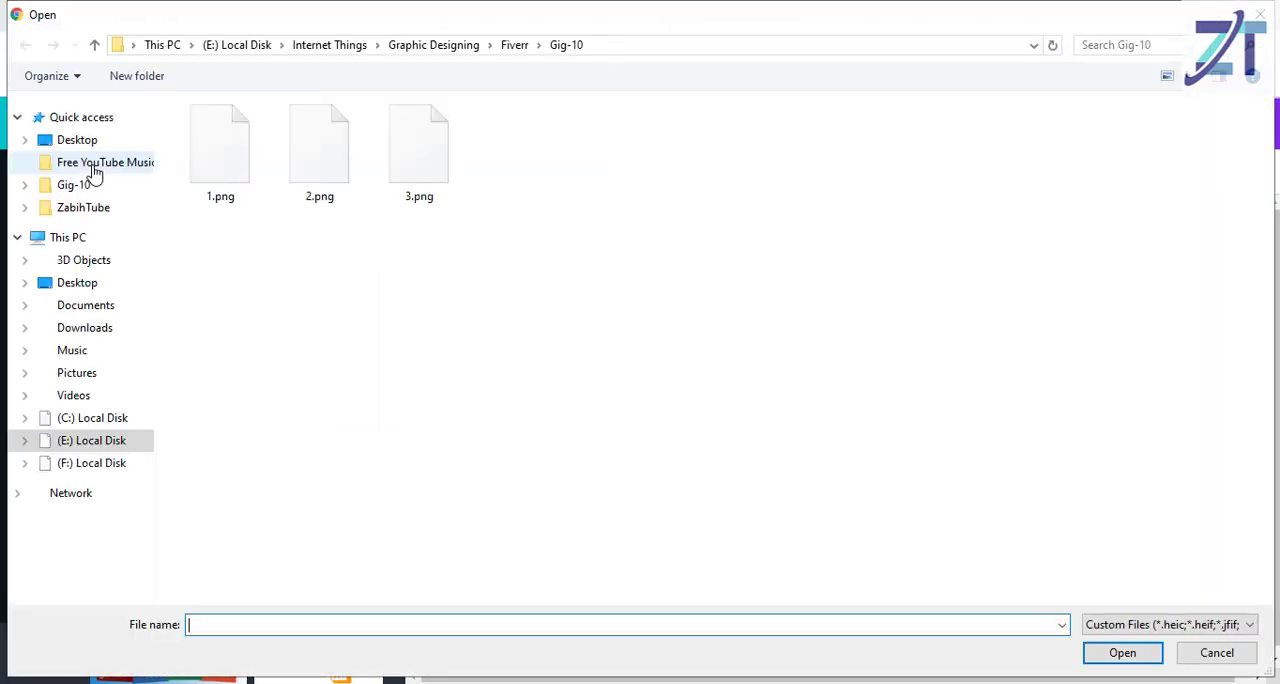
{"action": "left_click", "coordinate": [90, 143]}
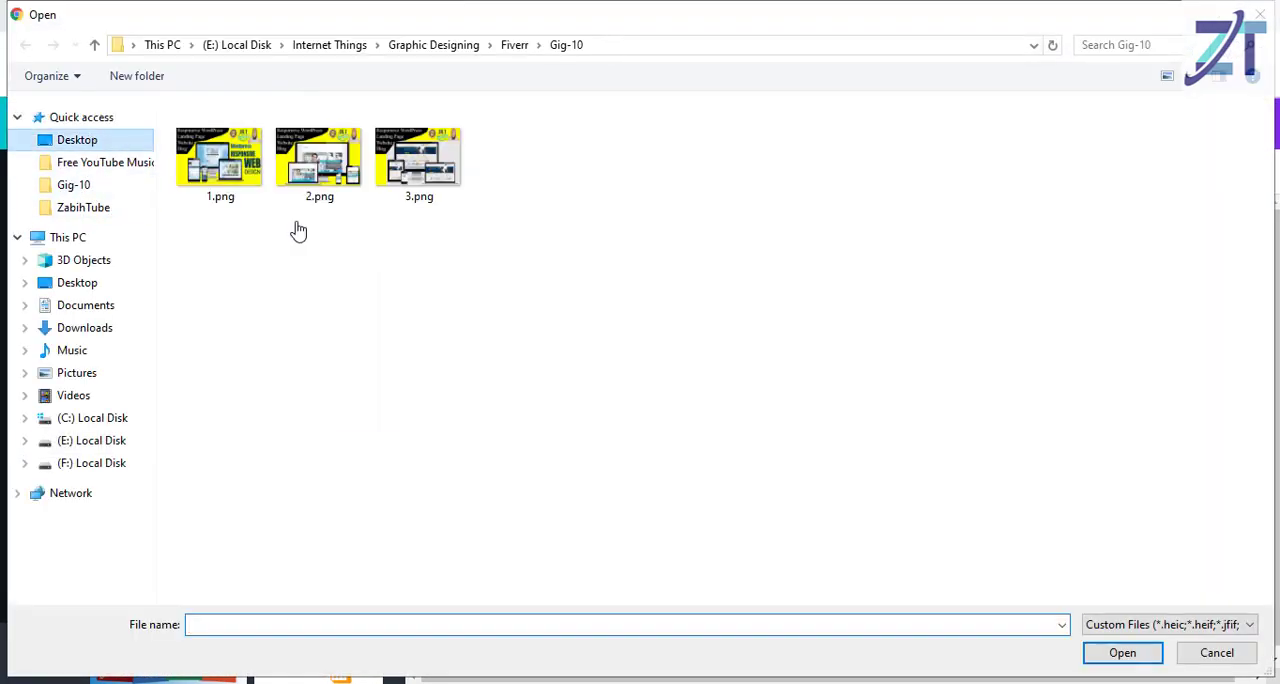
{"action": "left_click", "coordinate": [392, 155]}
{"action": "double_click", "coordinate": [392, 155]}
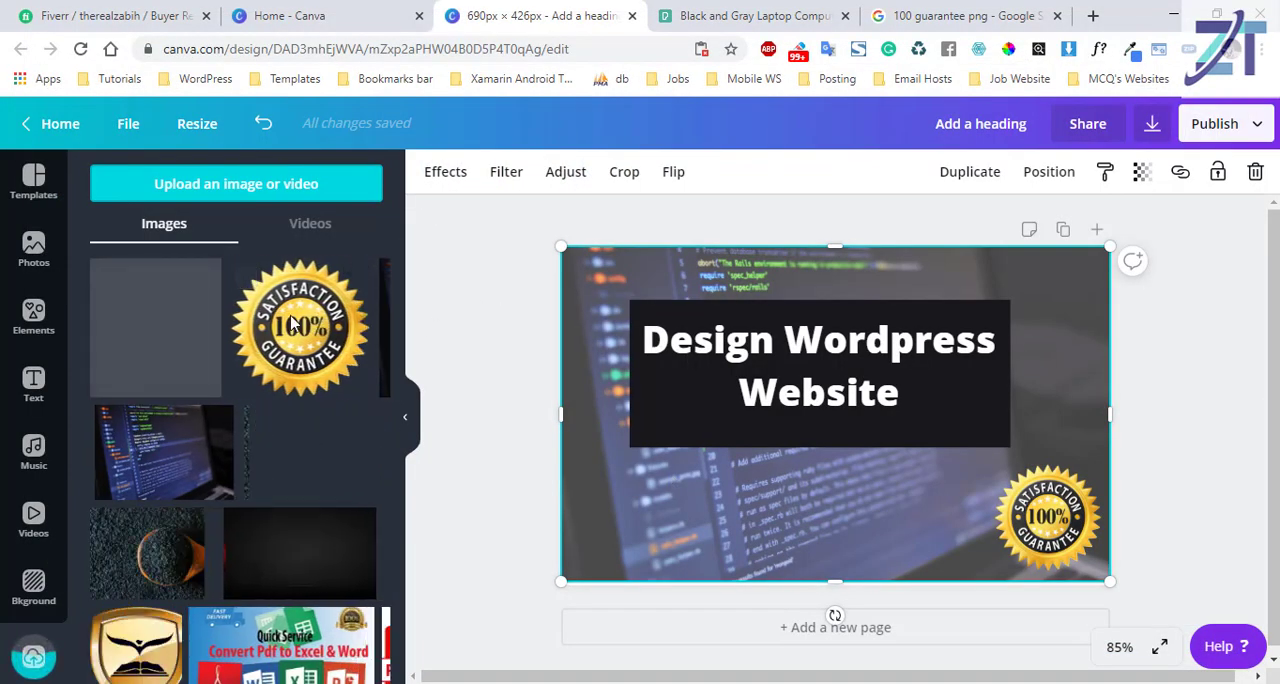
Add the uploaded portrait to the design, scale it to about 121 × 120 and place it in the design's top-right corner.
{"action": "left_click", "coordinate": [165, 330]}
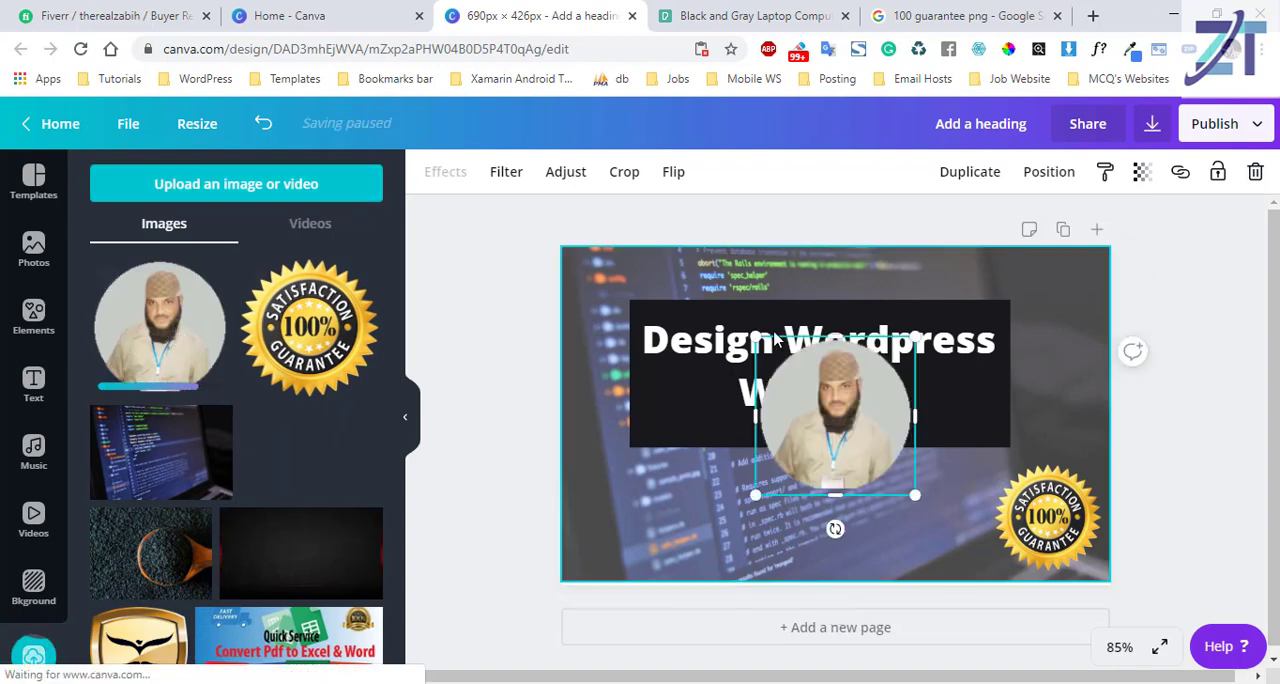
{"action": "left_click_drag", "start_coordinate": [795, 371], "coordinate": [820, 398]}
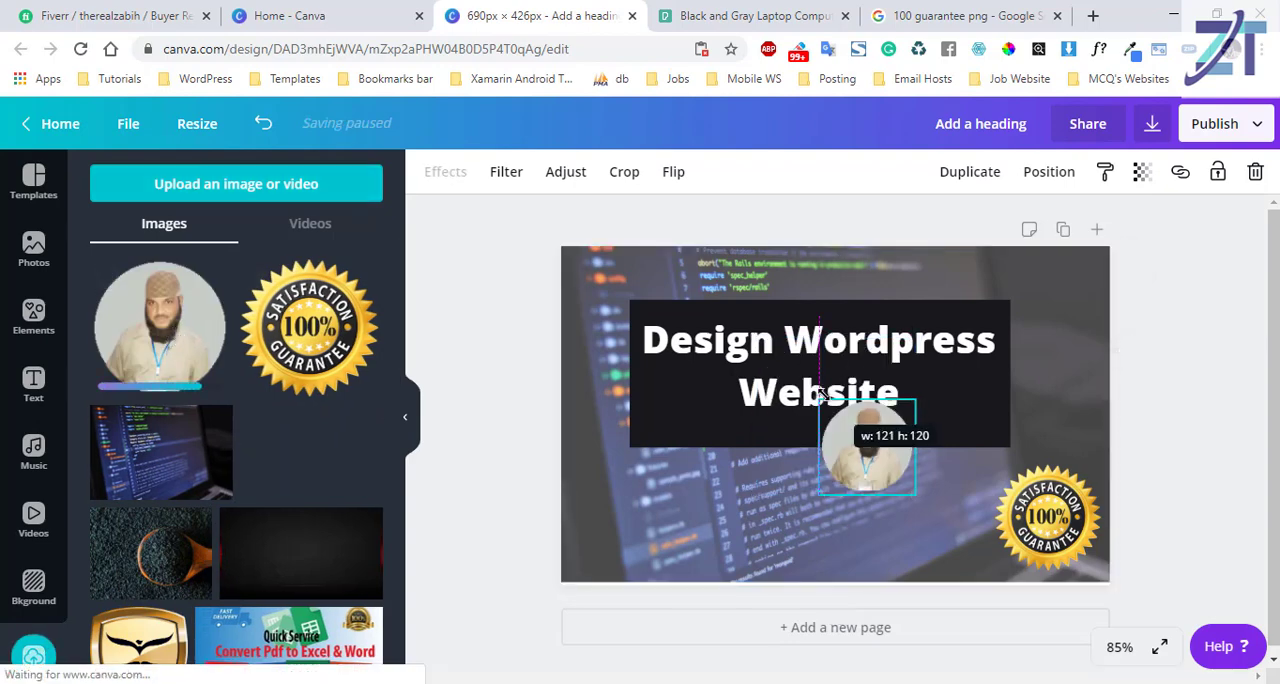
{"action": "left_click_drag", "start_coordinate": [867, 460], "coordinate": [1060, 320]}
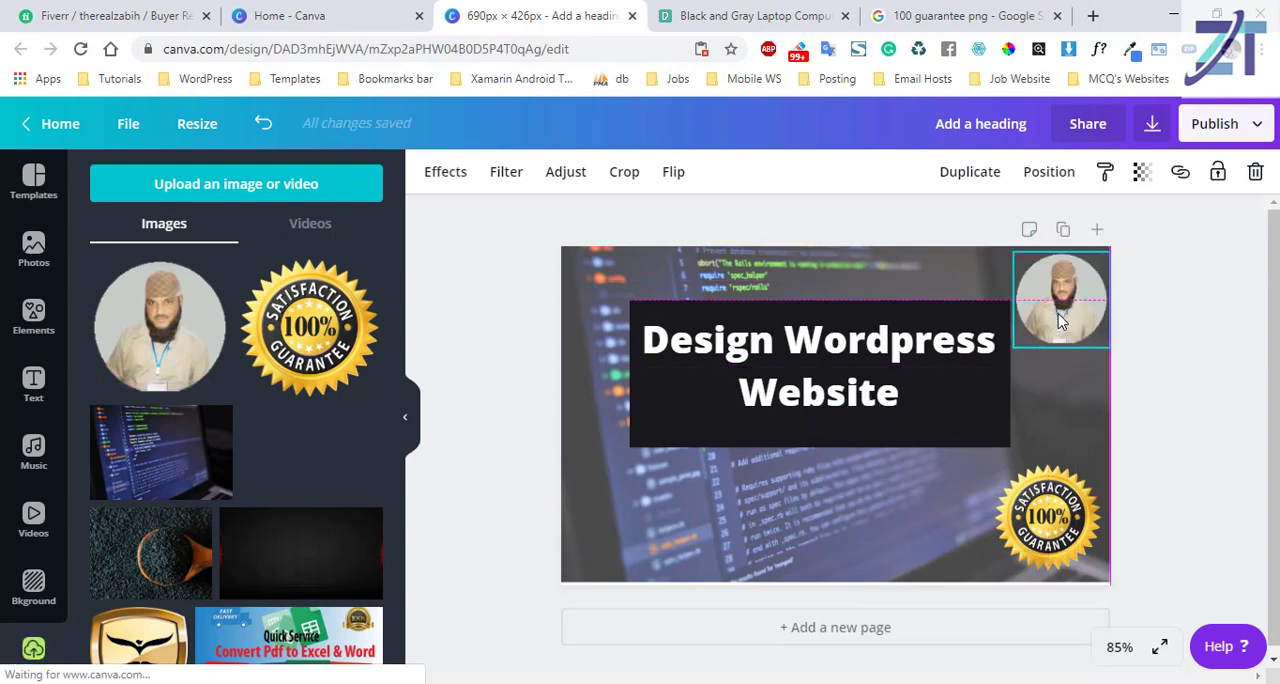
{"action": "left_click", "coordinate": [948, 490]}
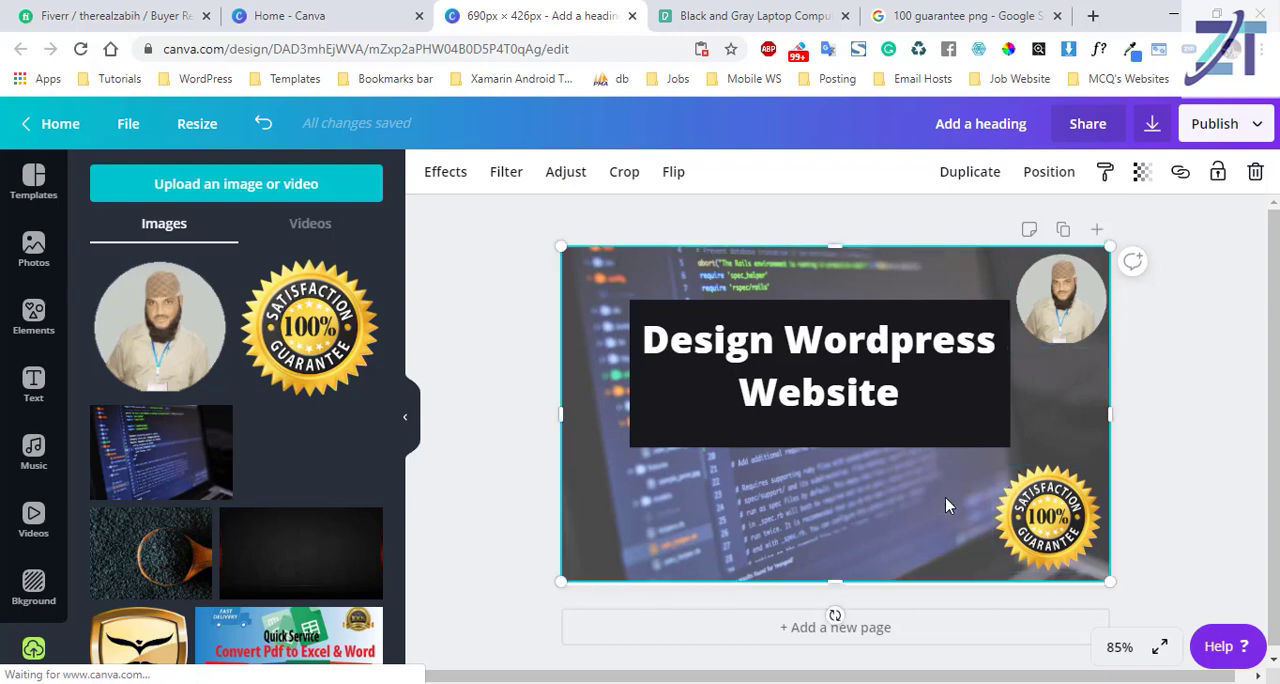
Move the heading and its dark rectangle together toward the design's top-left and enlarge both until the font size is about 41.3.
{"action": "left_click", "coordinate": [700, 398]}
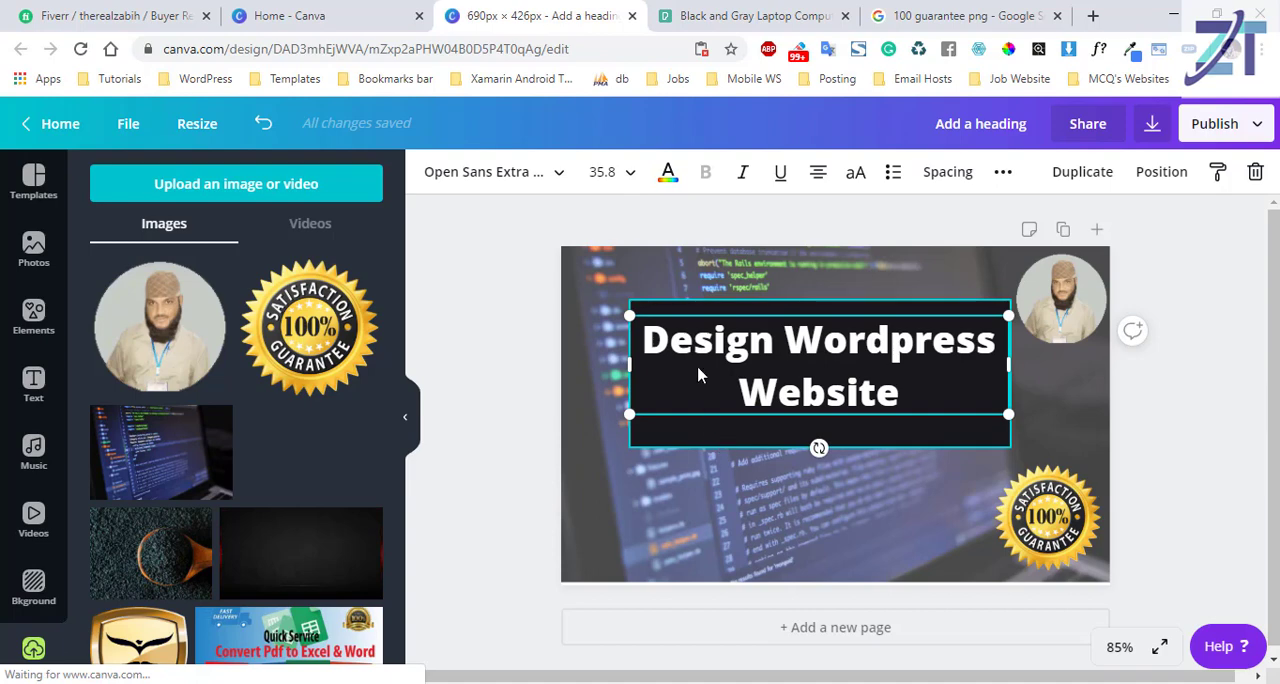
{"action": "left_click", "coordinate": [700, 443], "text": "shift"}
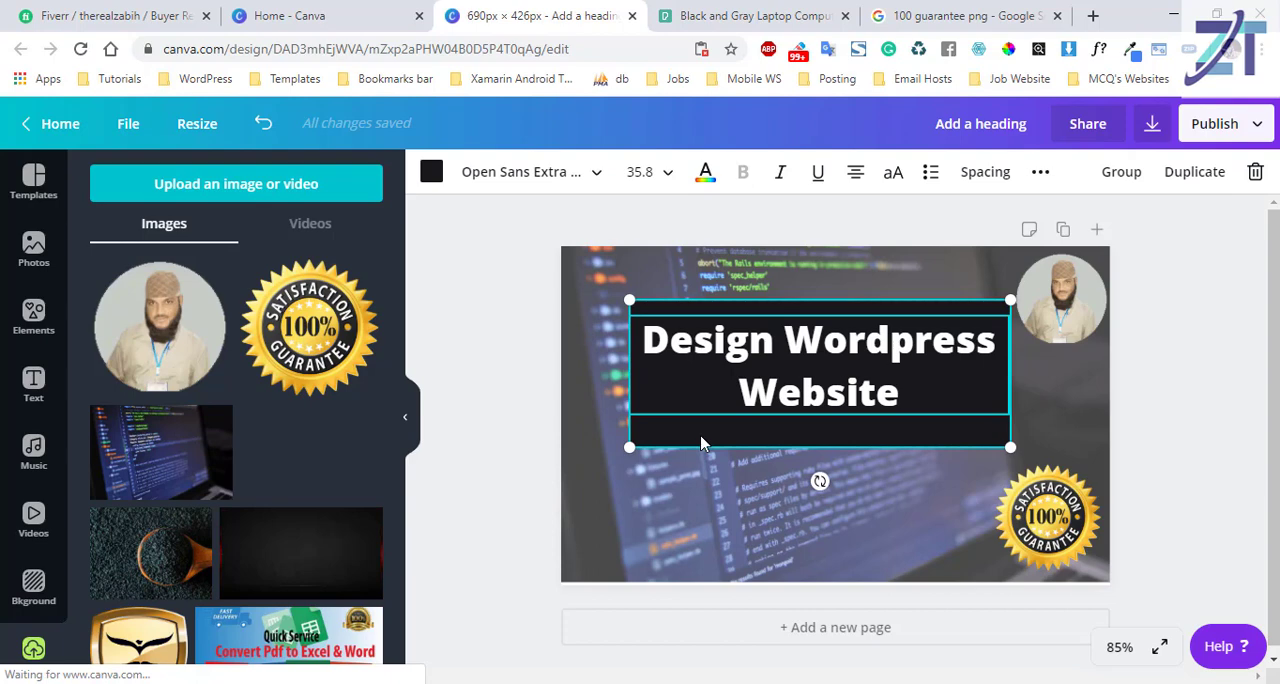
{"action": "left_click_drag", "start_coordinate": [680, 438], "coordinate": [672, 410]}
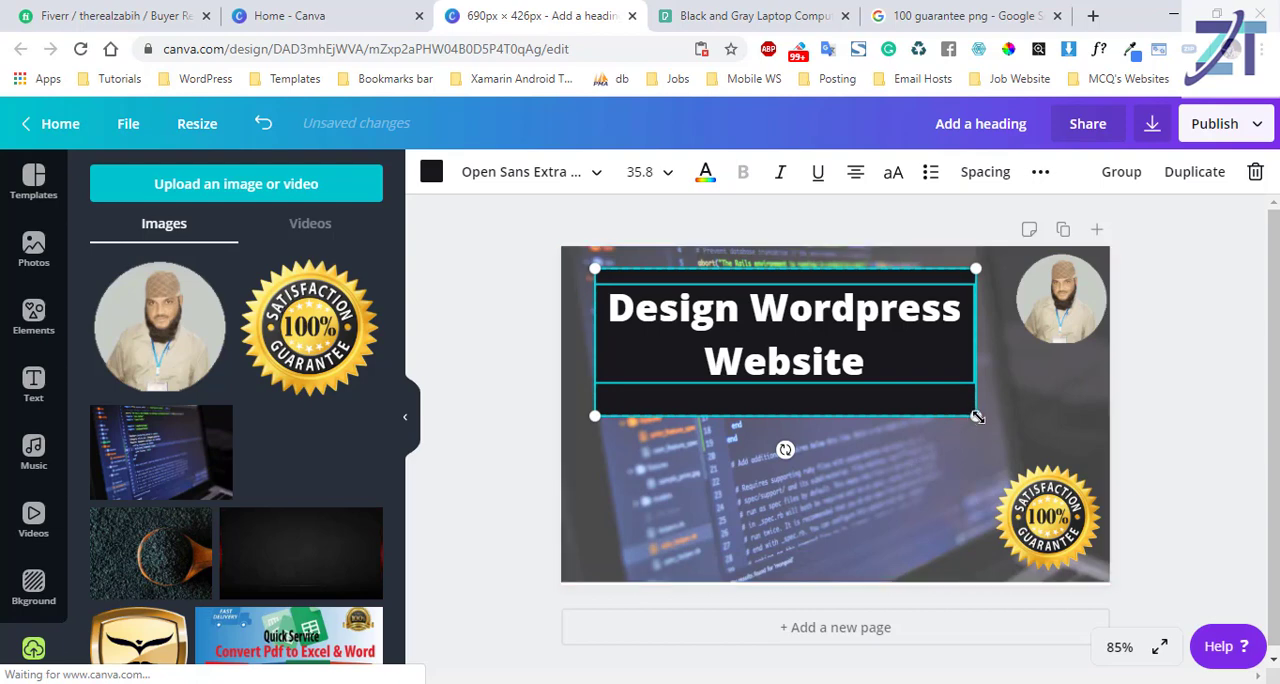
{"action": "left_click_drag", "start_coordinate": [977, 416], "coordinate": [950, 409]}
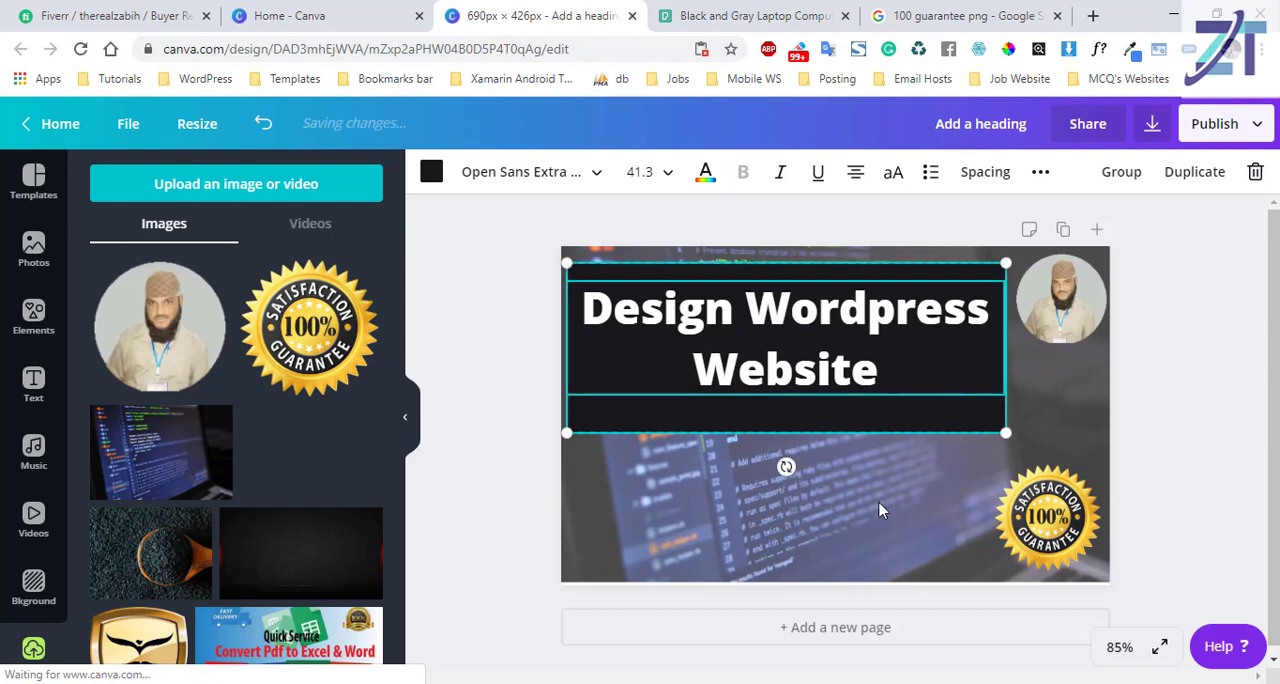
{"action": "left_click", "coordinate": [873, 546]}
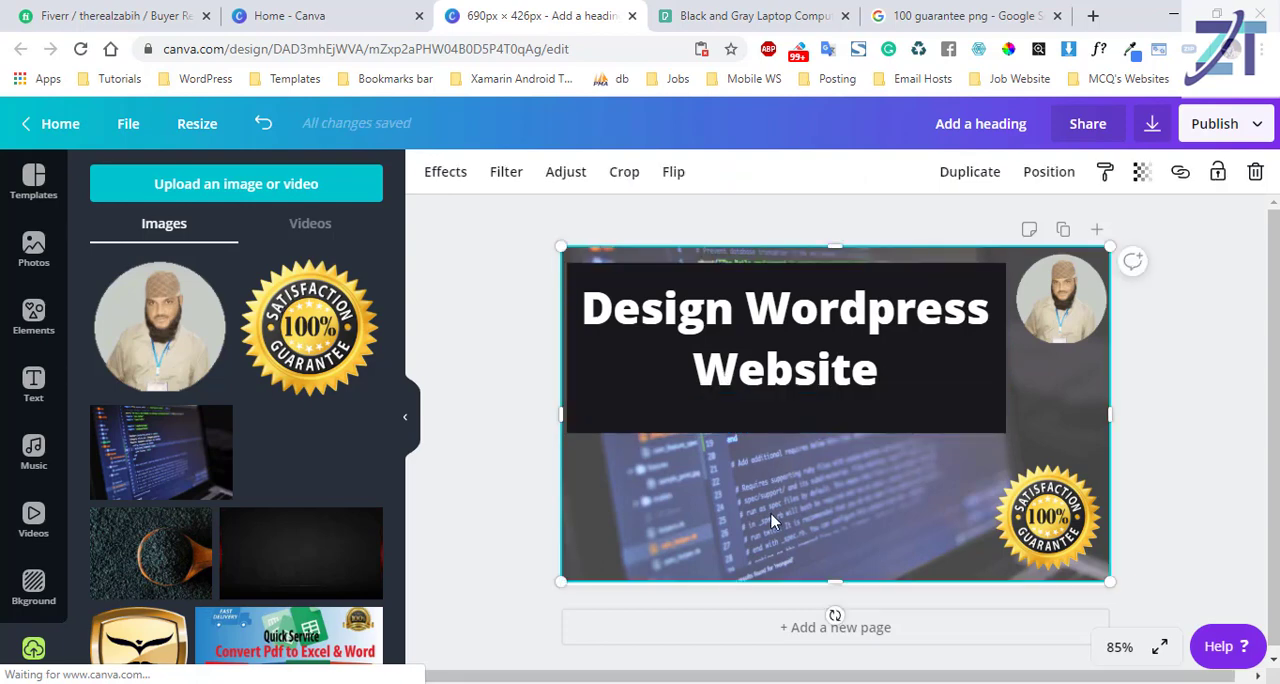
Download the design as a PNG at size 1.0 and open the downloaded image to view it.
{"action": "left_click", "coordinate": [1151, 128]}
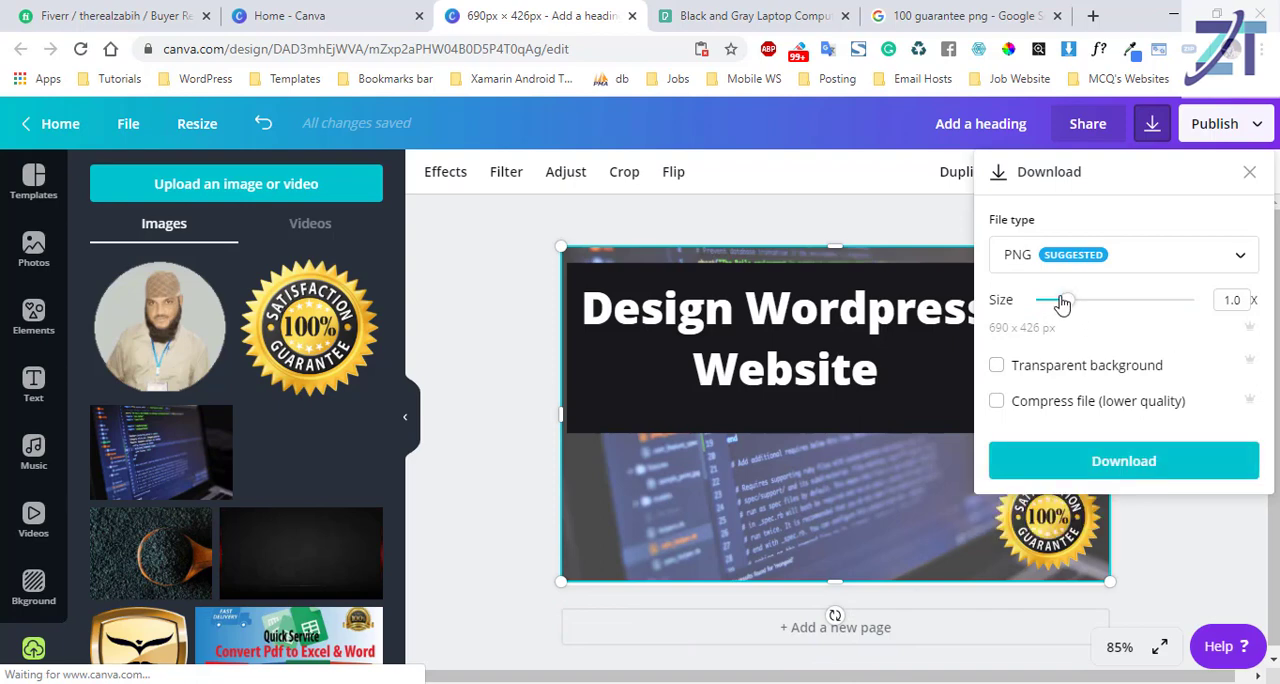
{"action": "left_click", "coordinate": [1017, 370]}
{"action": "left_click", "coordinate": [1117, 466]}
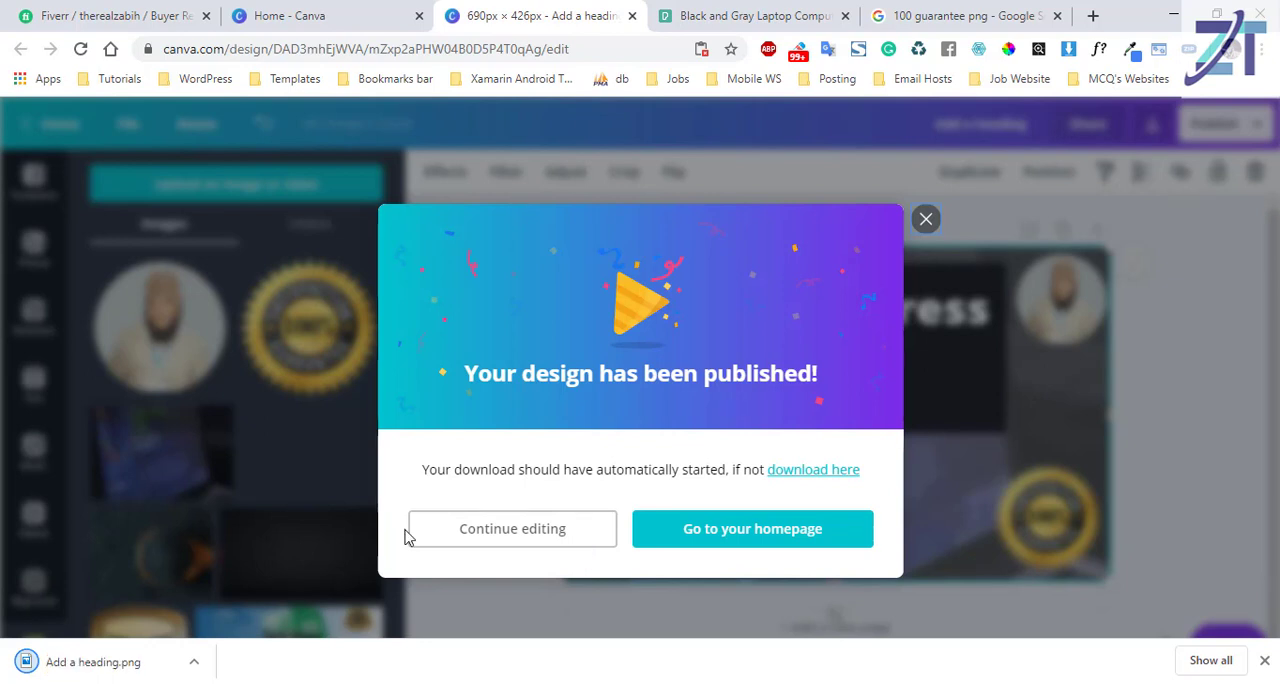
{"action": "left_click", "coordinate": [95, 668]}
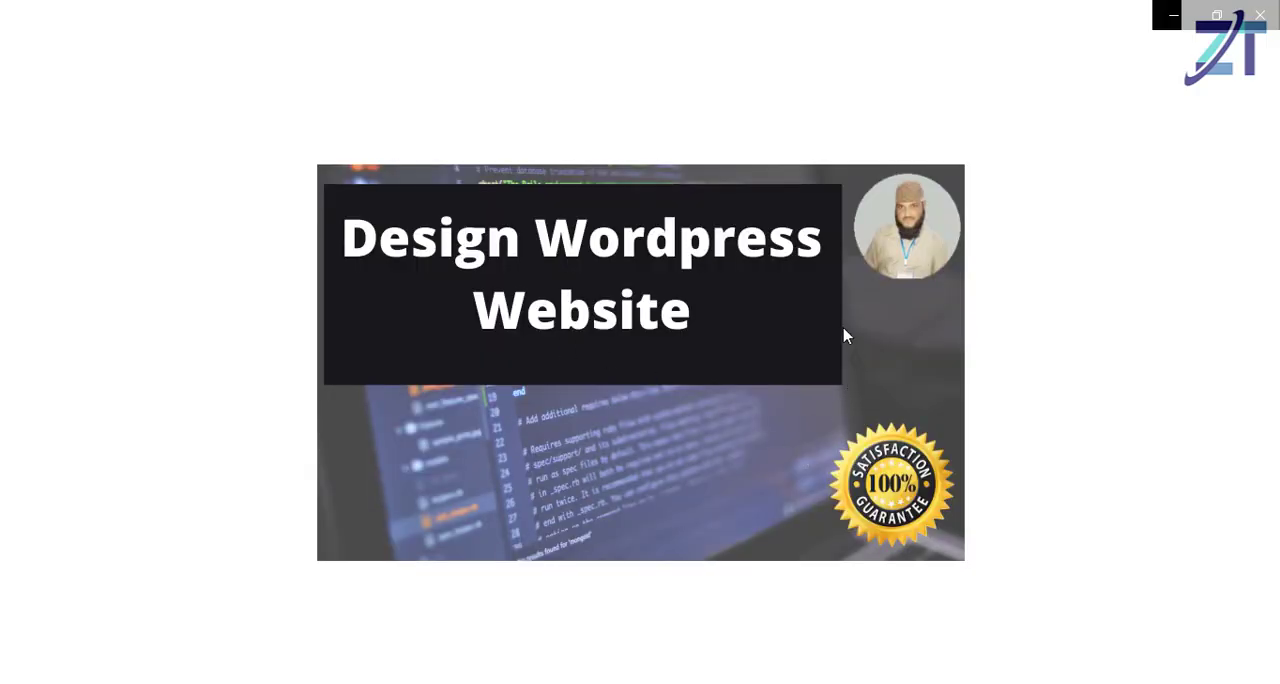
{"action": "left_click", "coordinate": [822, 418]}
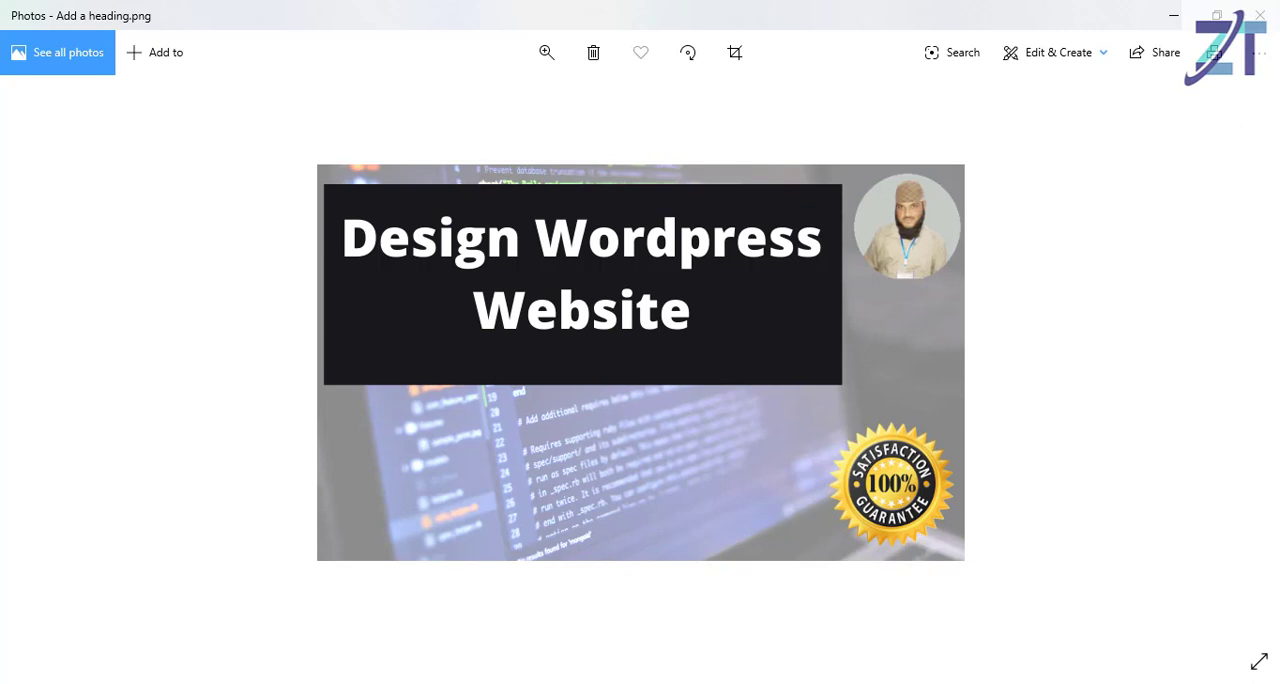
{"action": "left_click", "coordinate": [932, 682]}
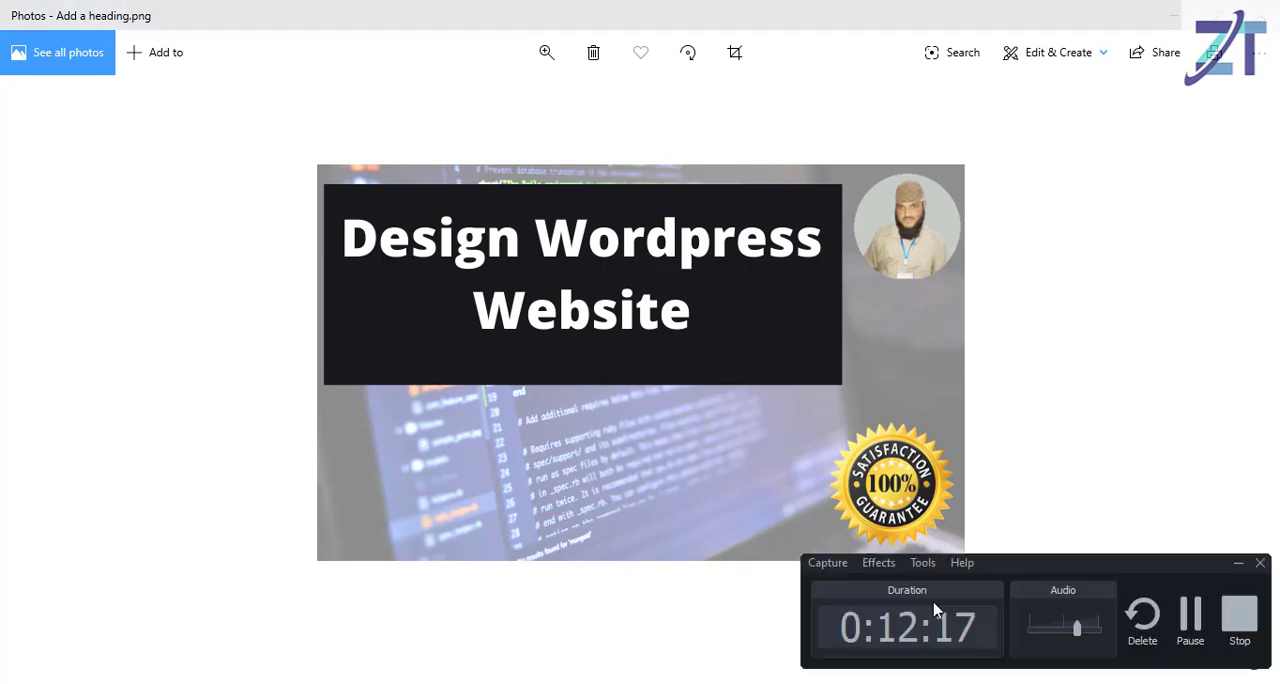
{"action": "left_click", "coordinate": [1239, 638]}
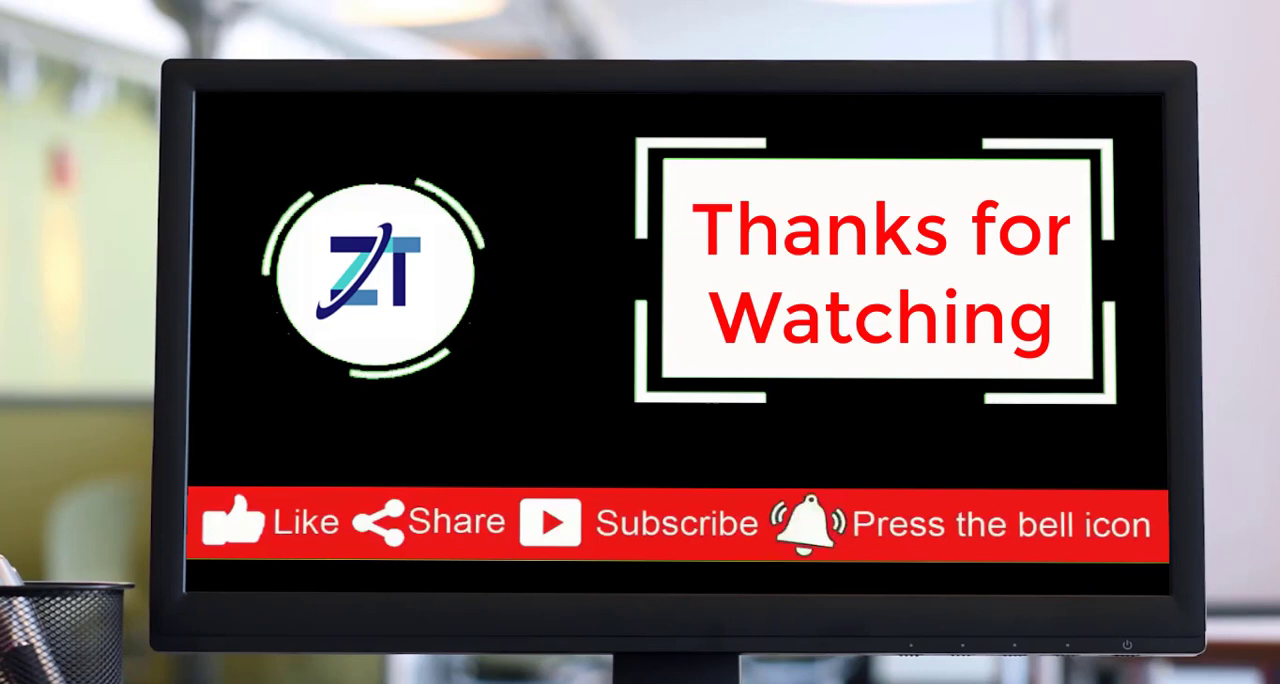